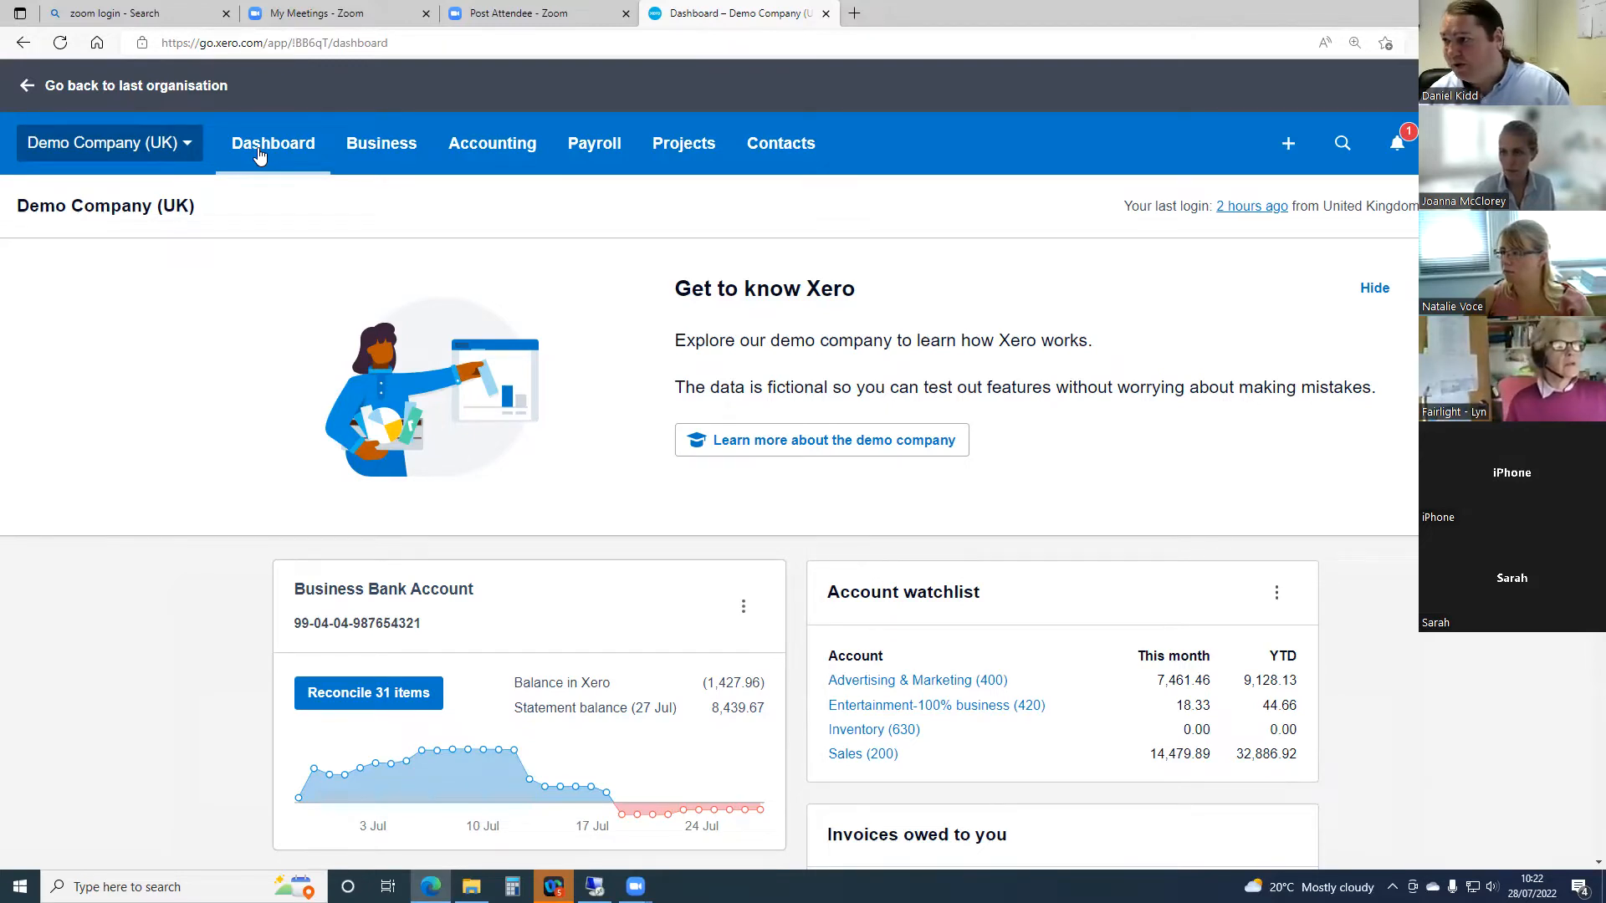
- Open the Business Bank Account for reconciliation and show its imported bank statement lines
scroll(260, 155, down, 1)
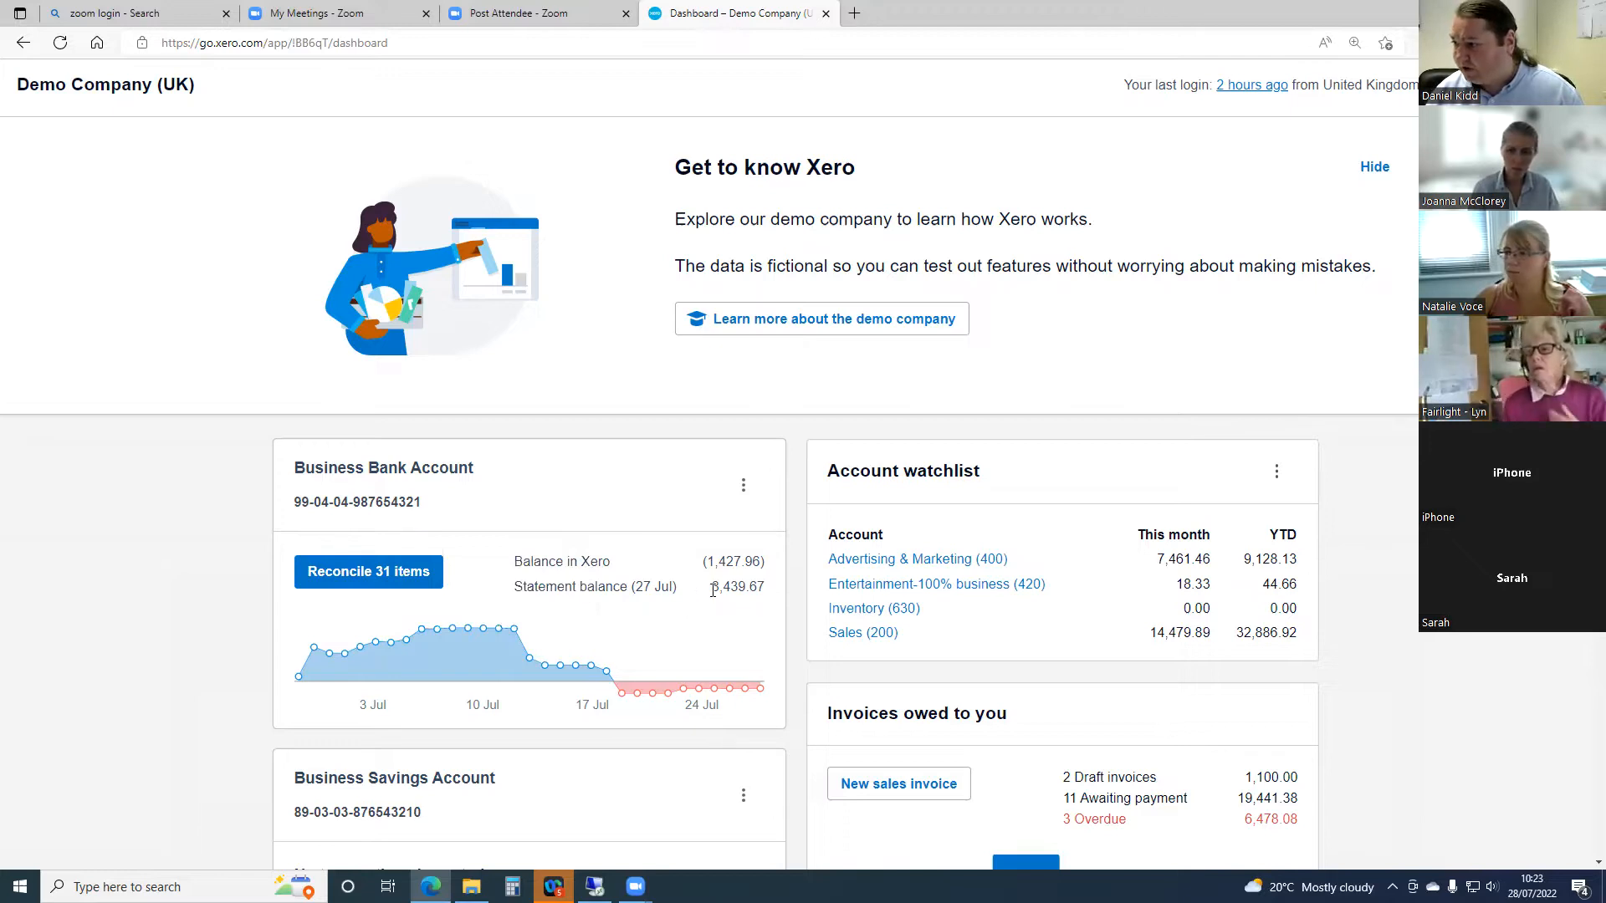
click(366, 575)
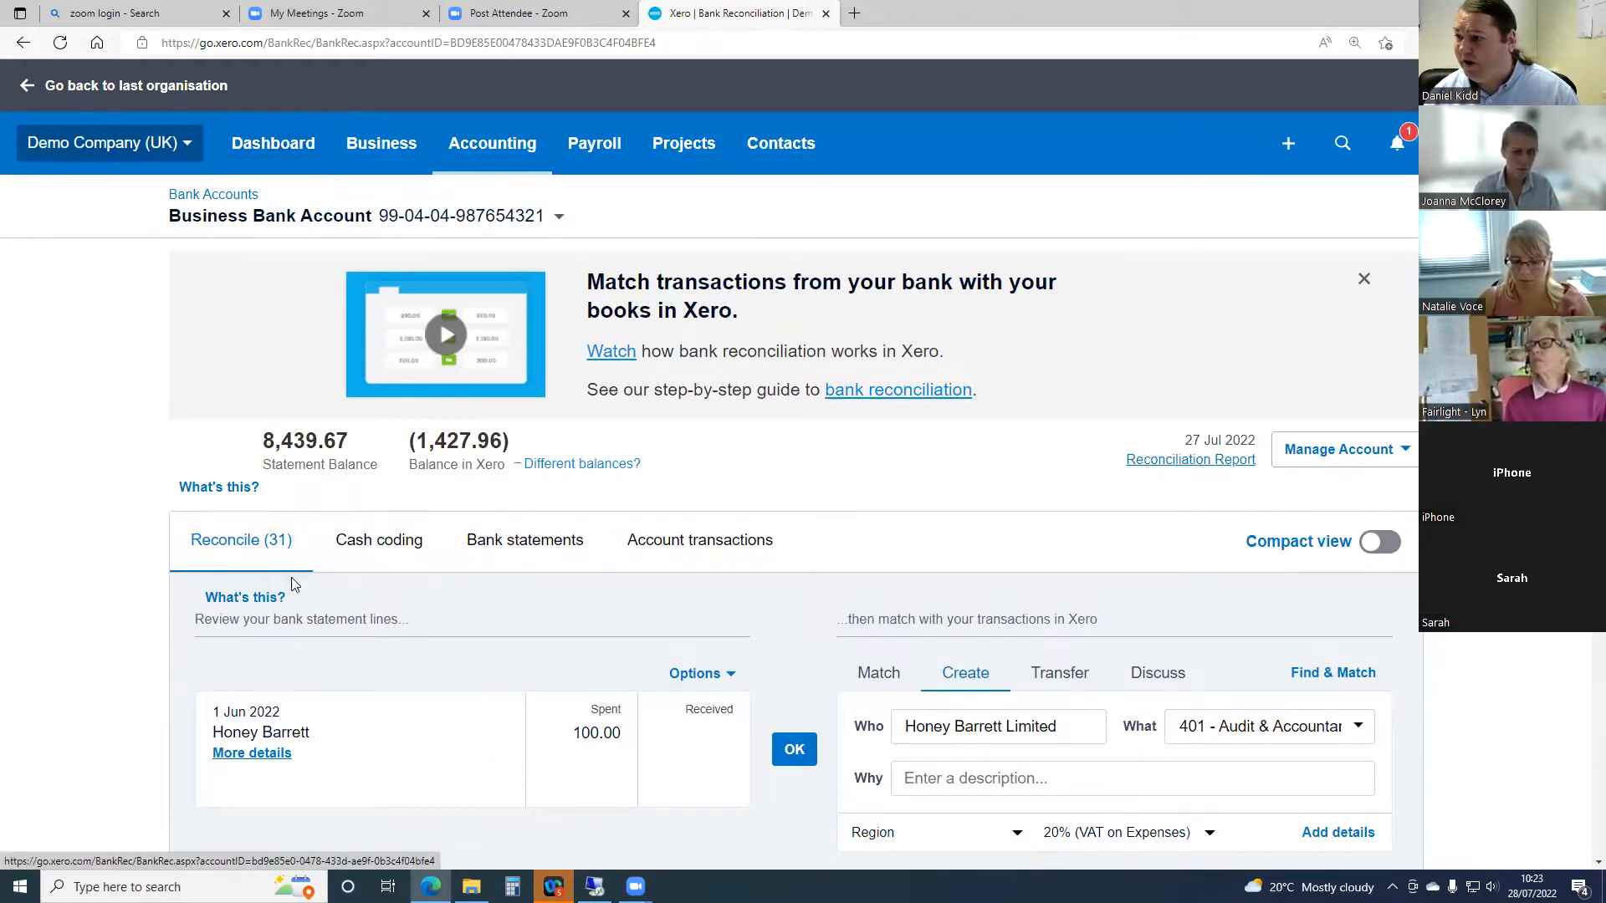
click(548, 542)
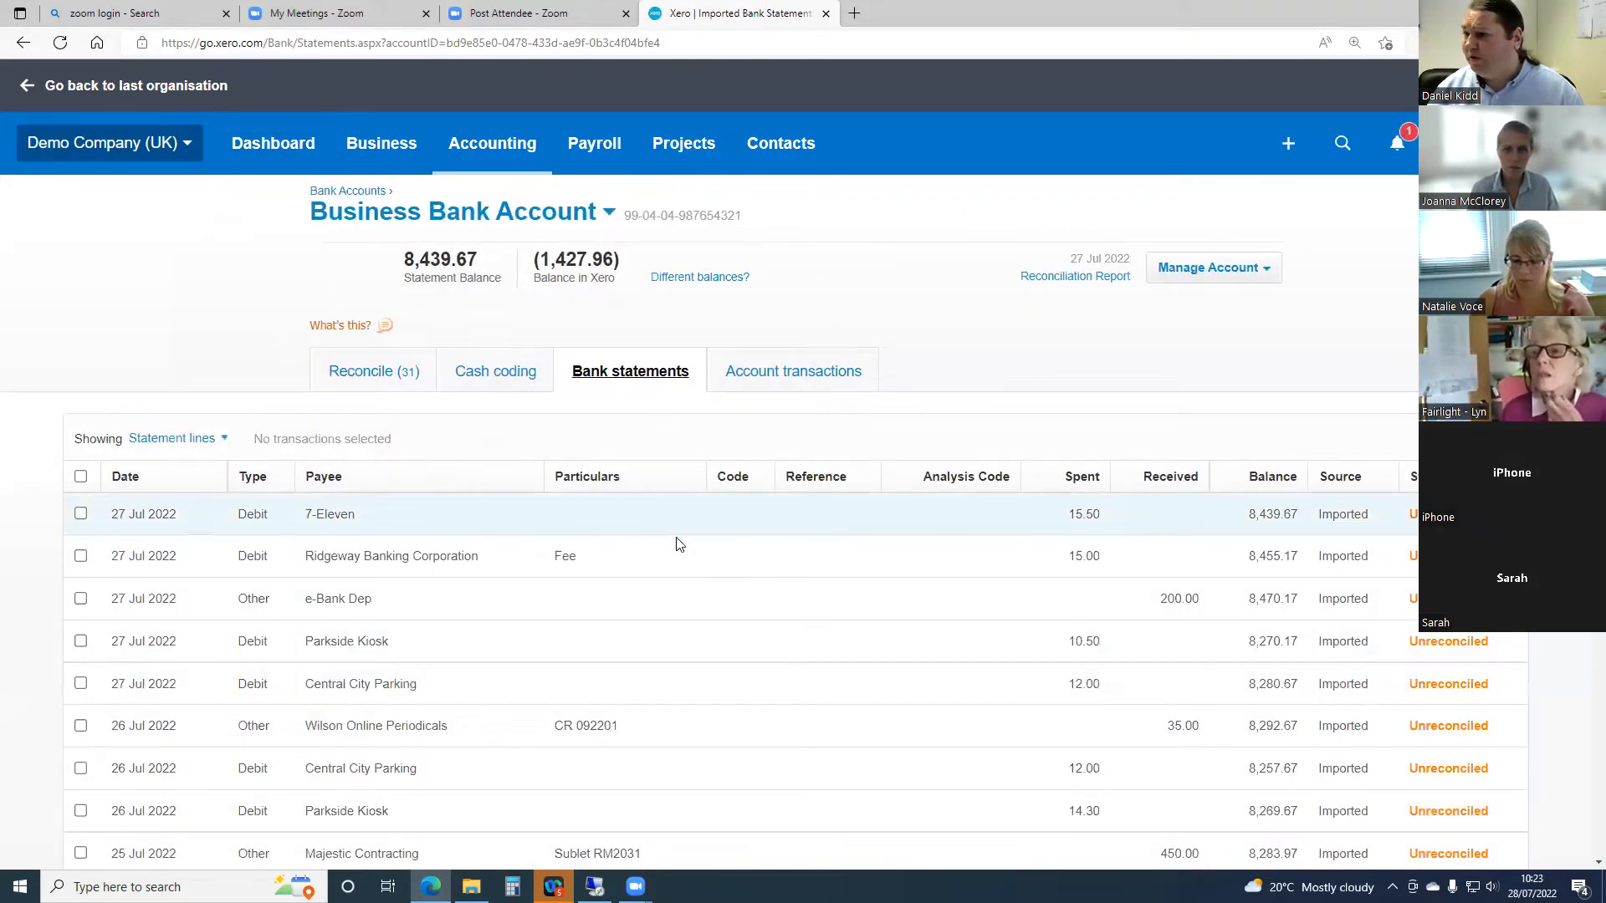
- Examine the first page of statement lines, checking dates, payees, amounts, running balances and reconciliation status
scroll(691, 551, down, 3)
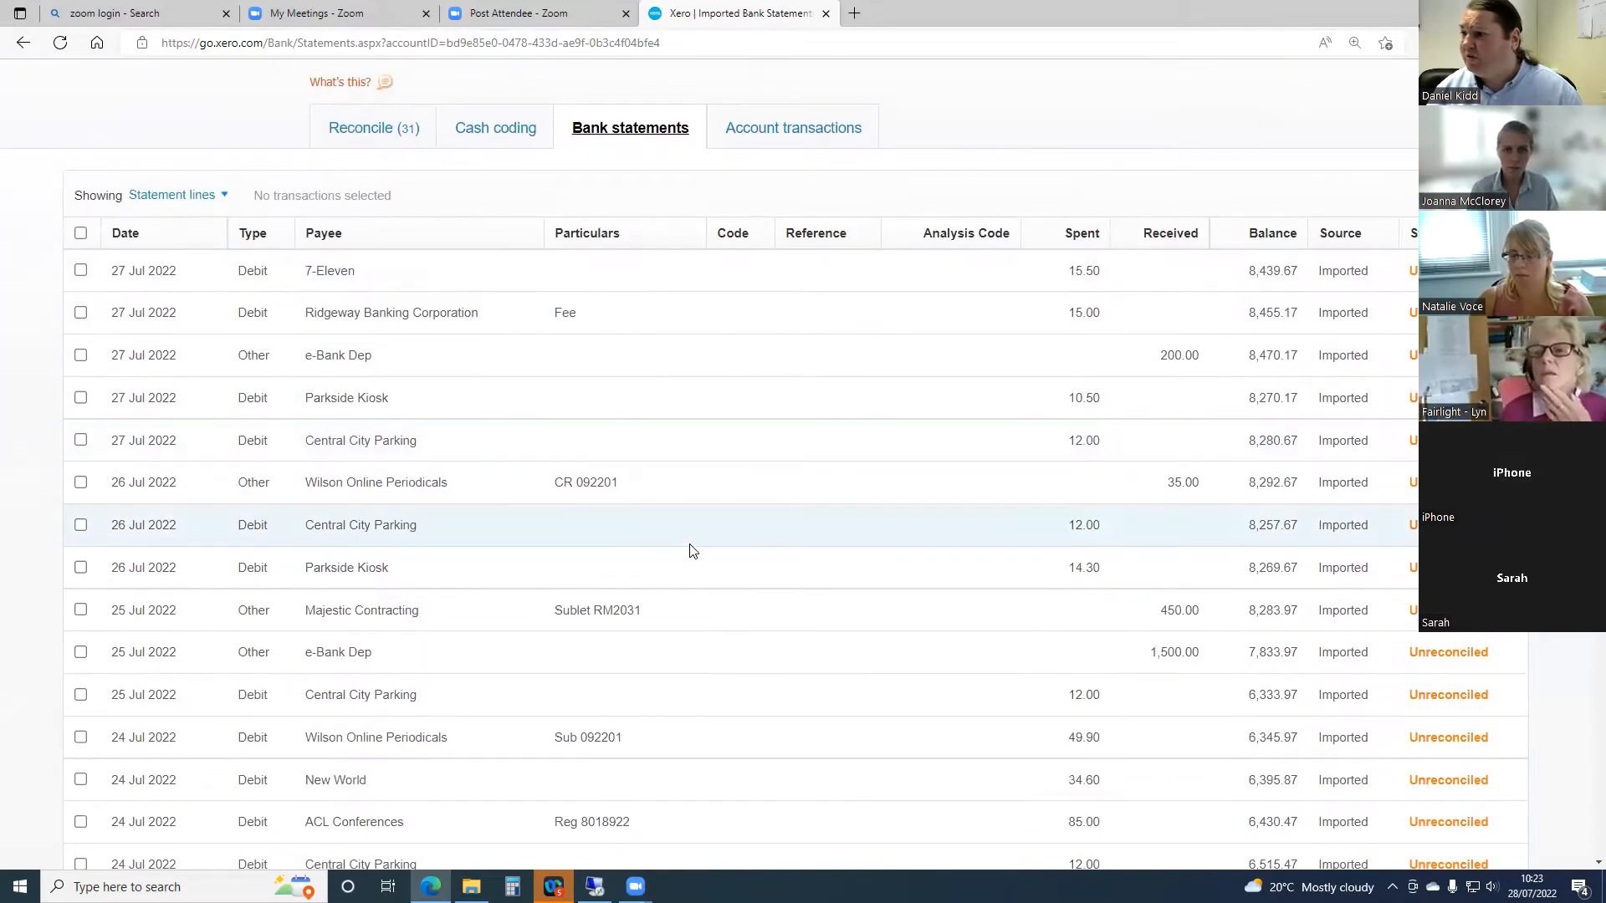
scroll(711, 533, down, 9)
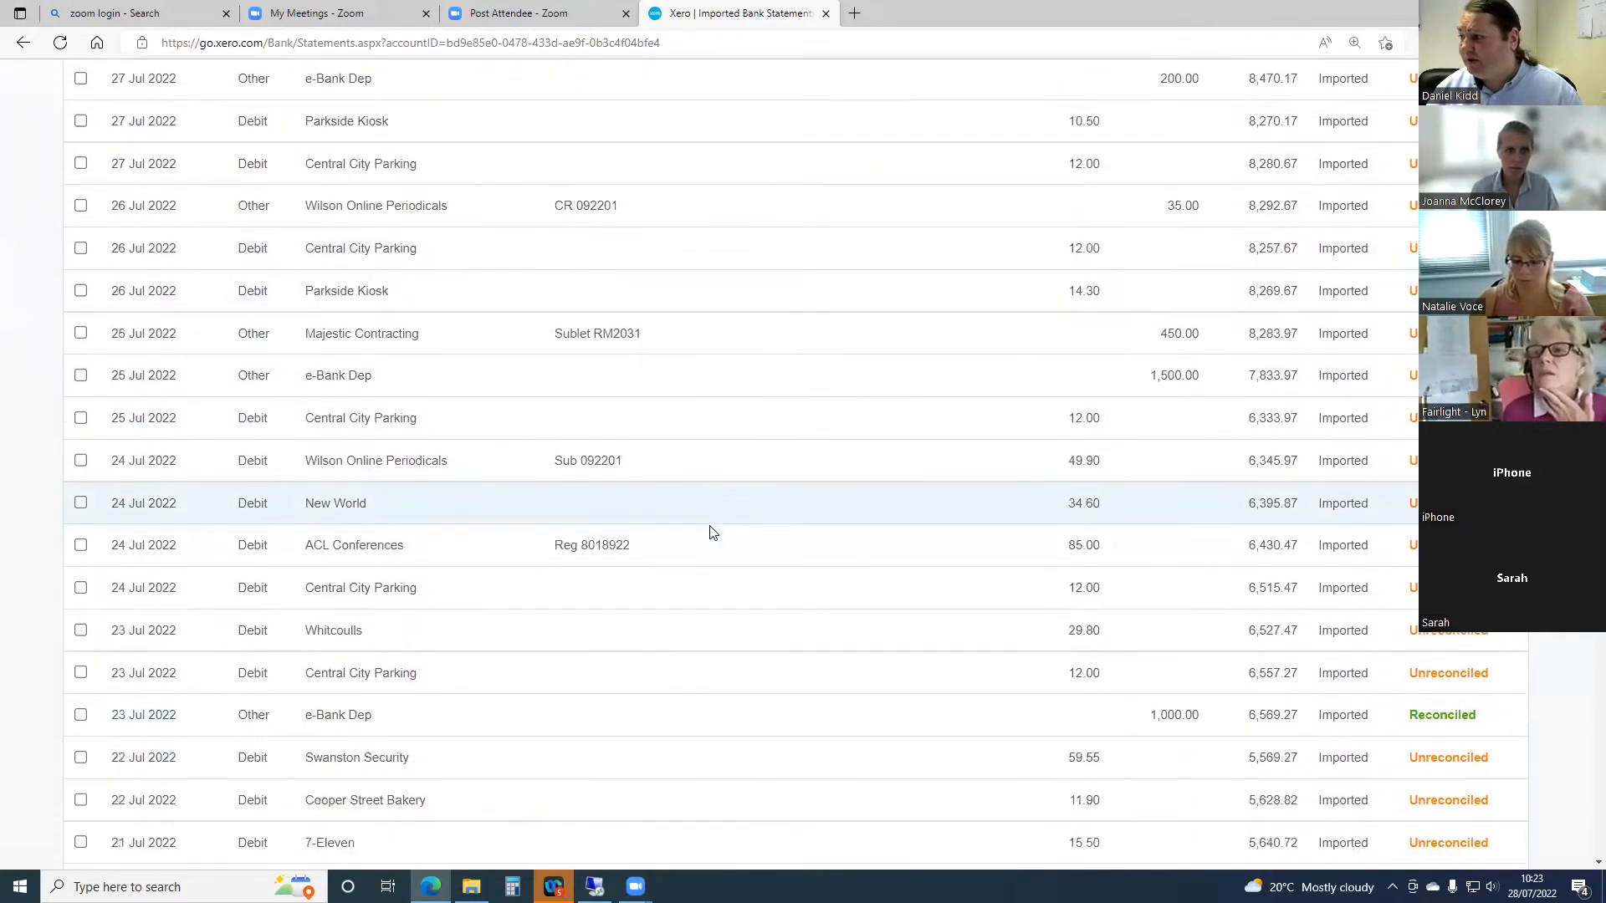
scroll(710, 534, up, 11)
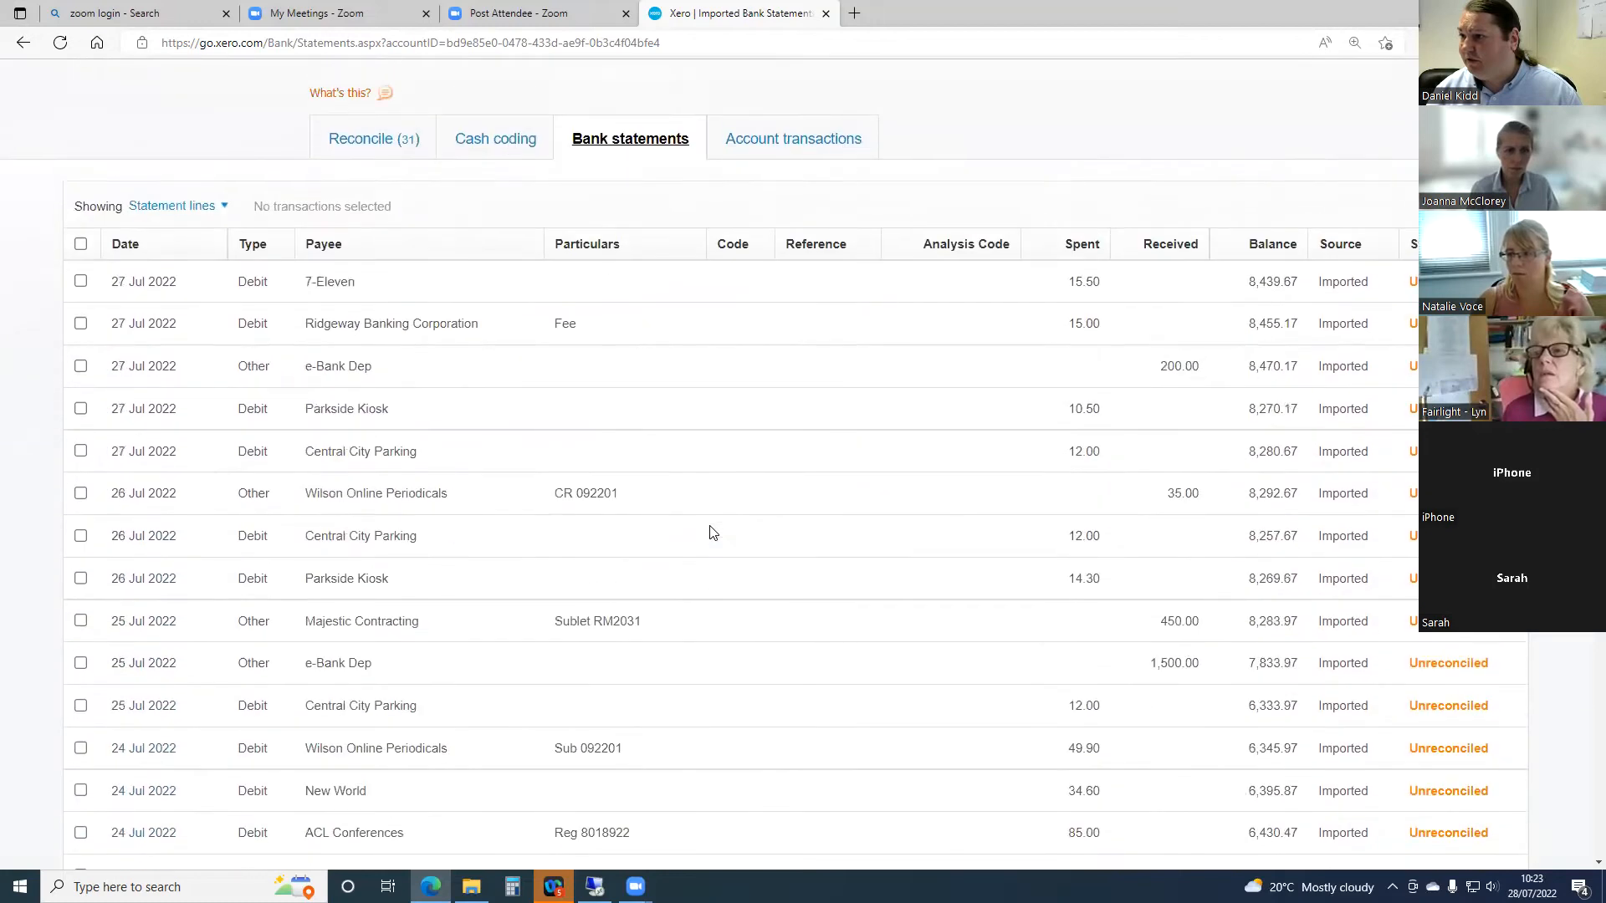
scroll(711, 533, down, 2)
scroll(711, 533, down, 3)
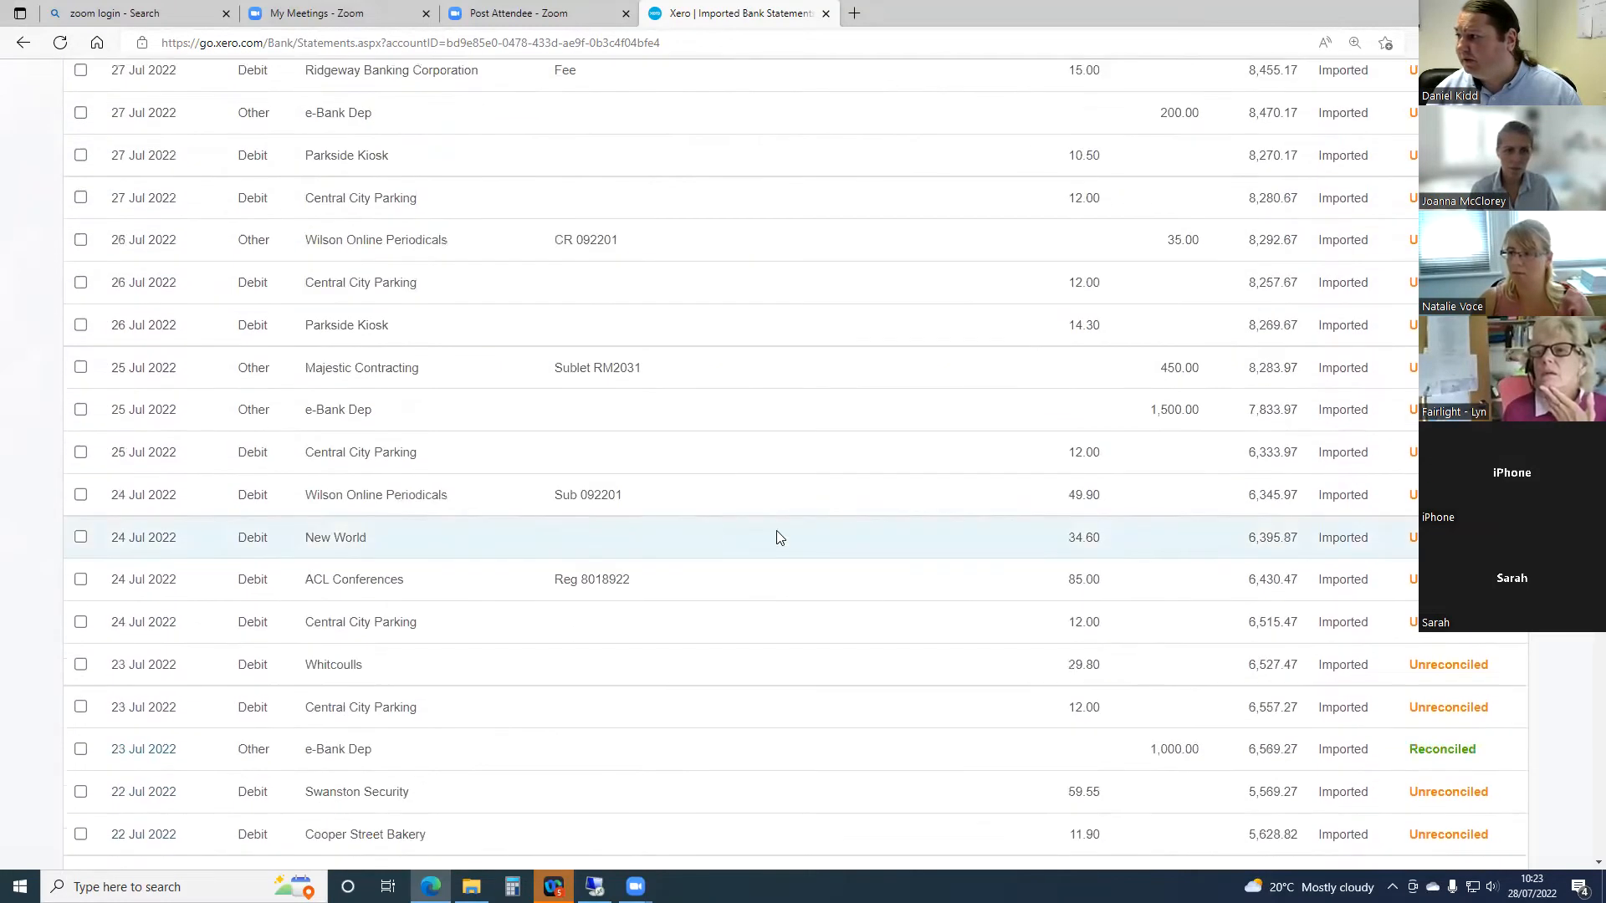
scroll(1259, 251, up, 4)
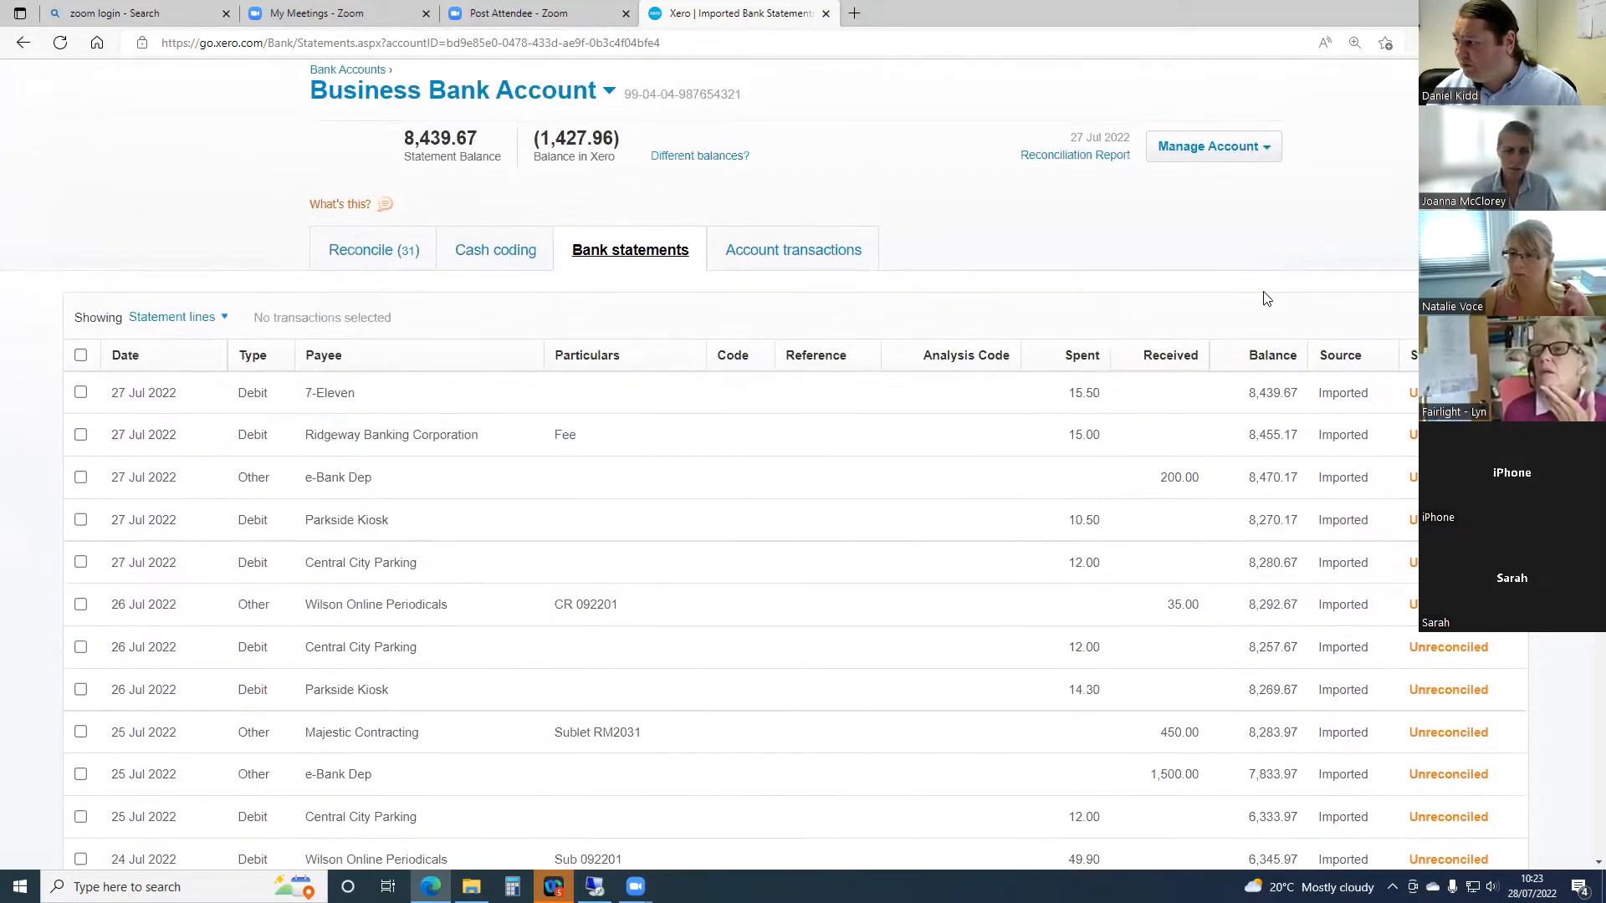
scroll(1267, 334, down, 1)
scroll(1273, 391, down, 4)
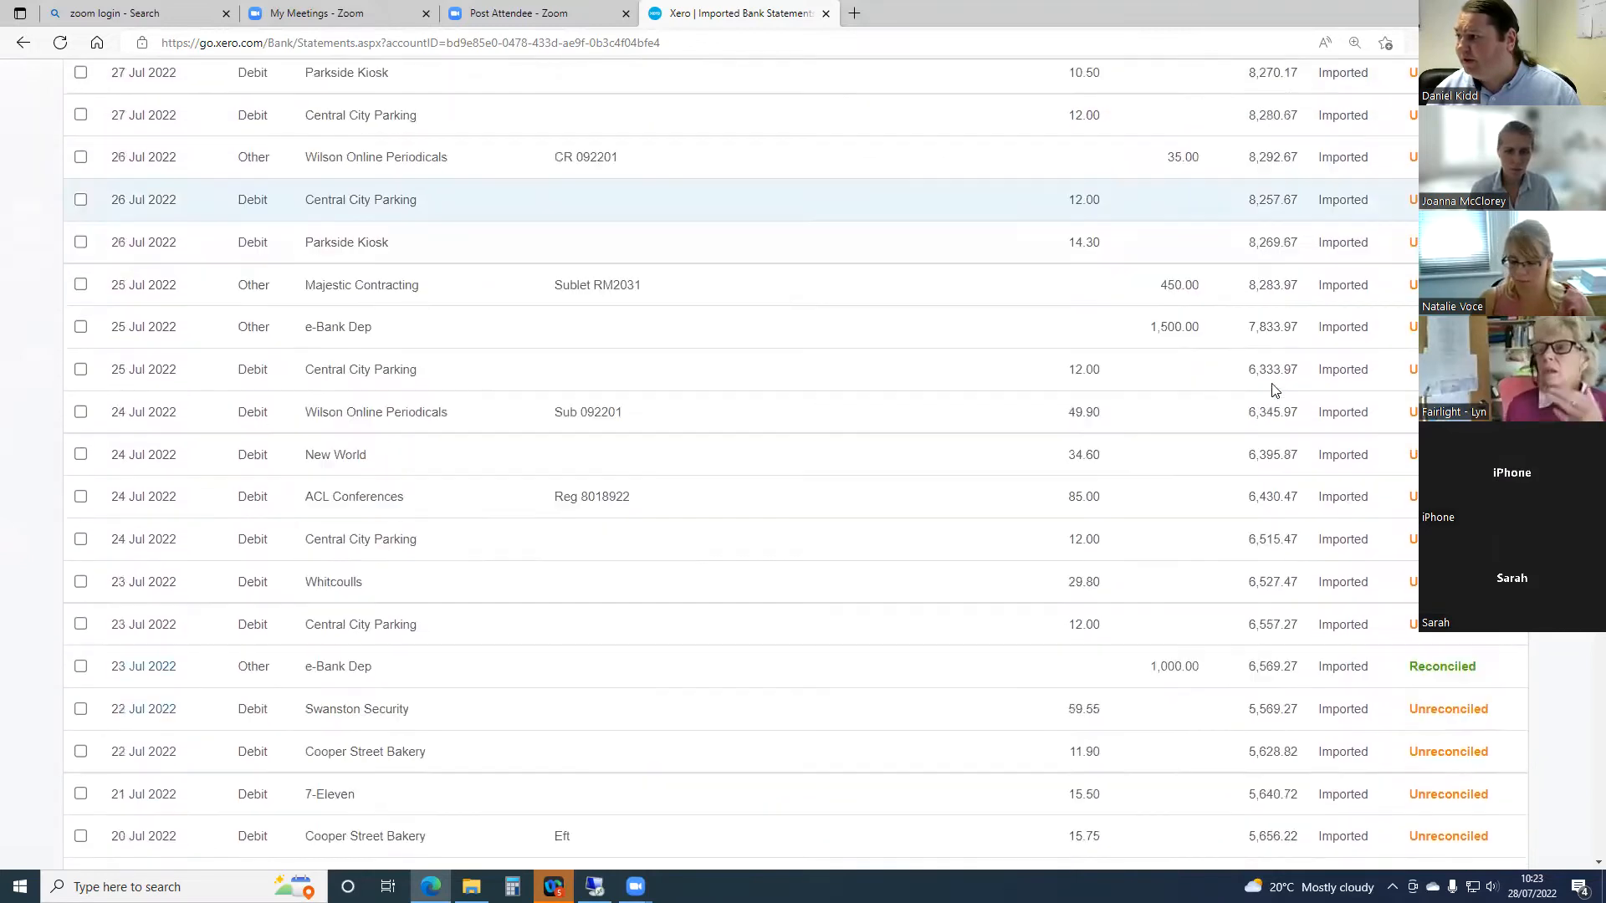
scroll(1273, 390, down, 3)
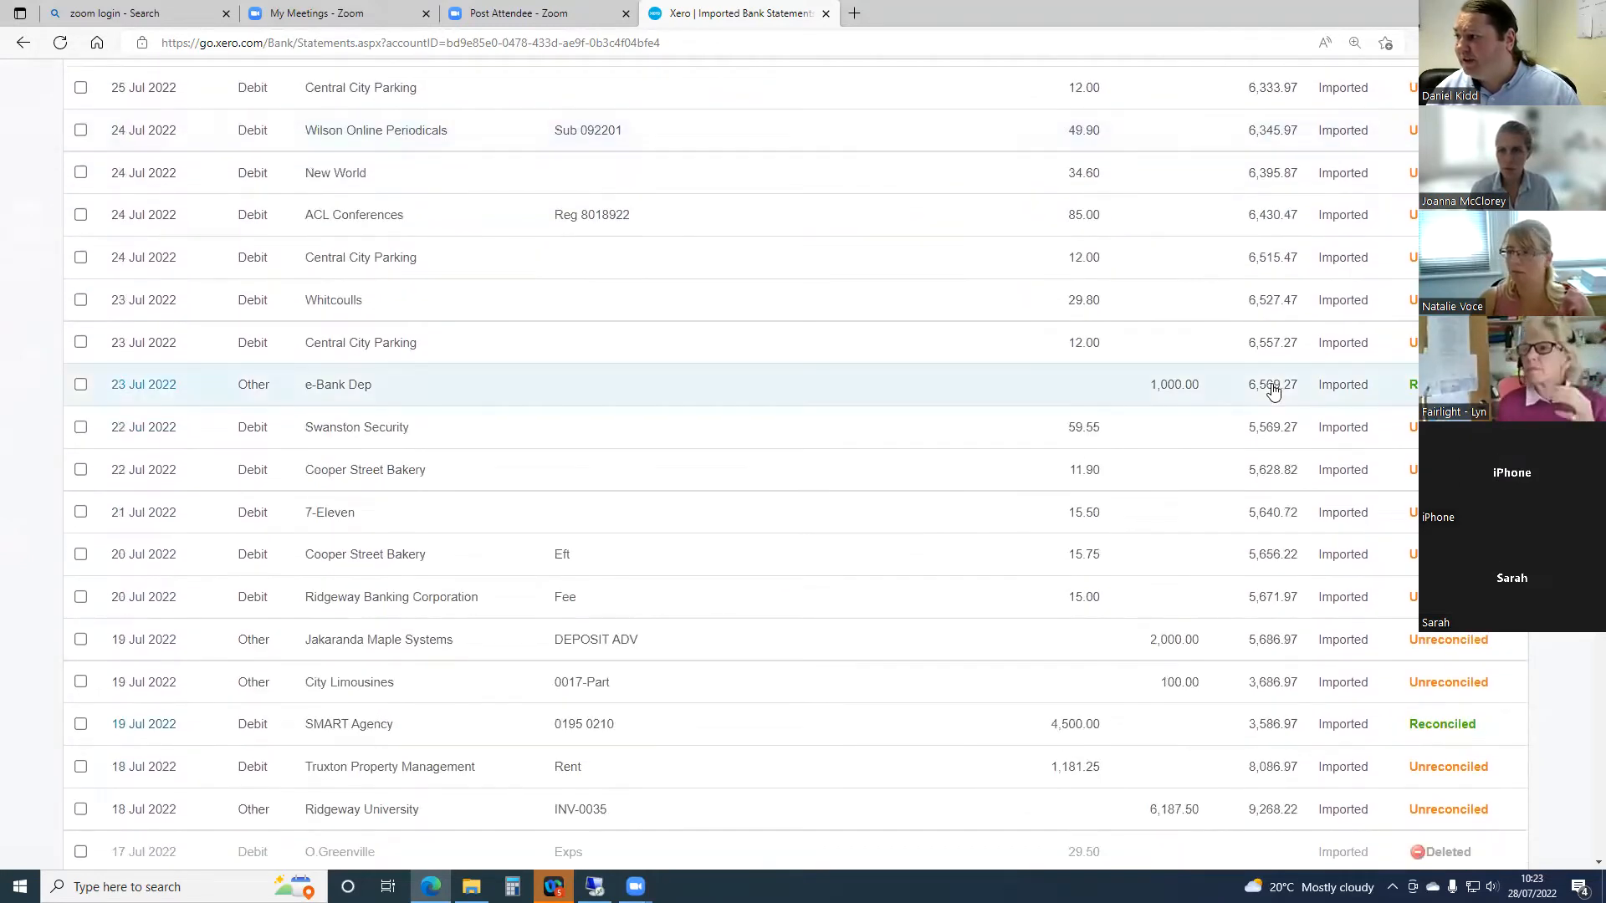
scroll(1273, 390, down, 3)
scroll(1272, 391, down, 2)
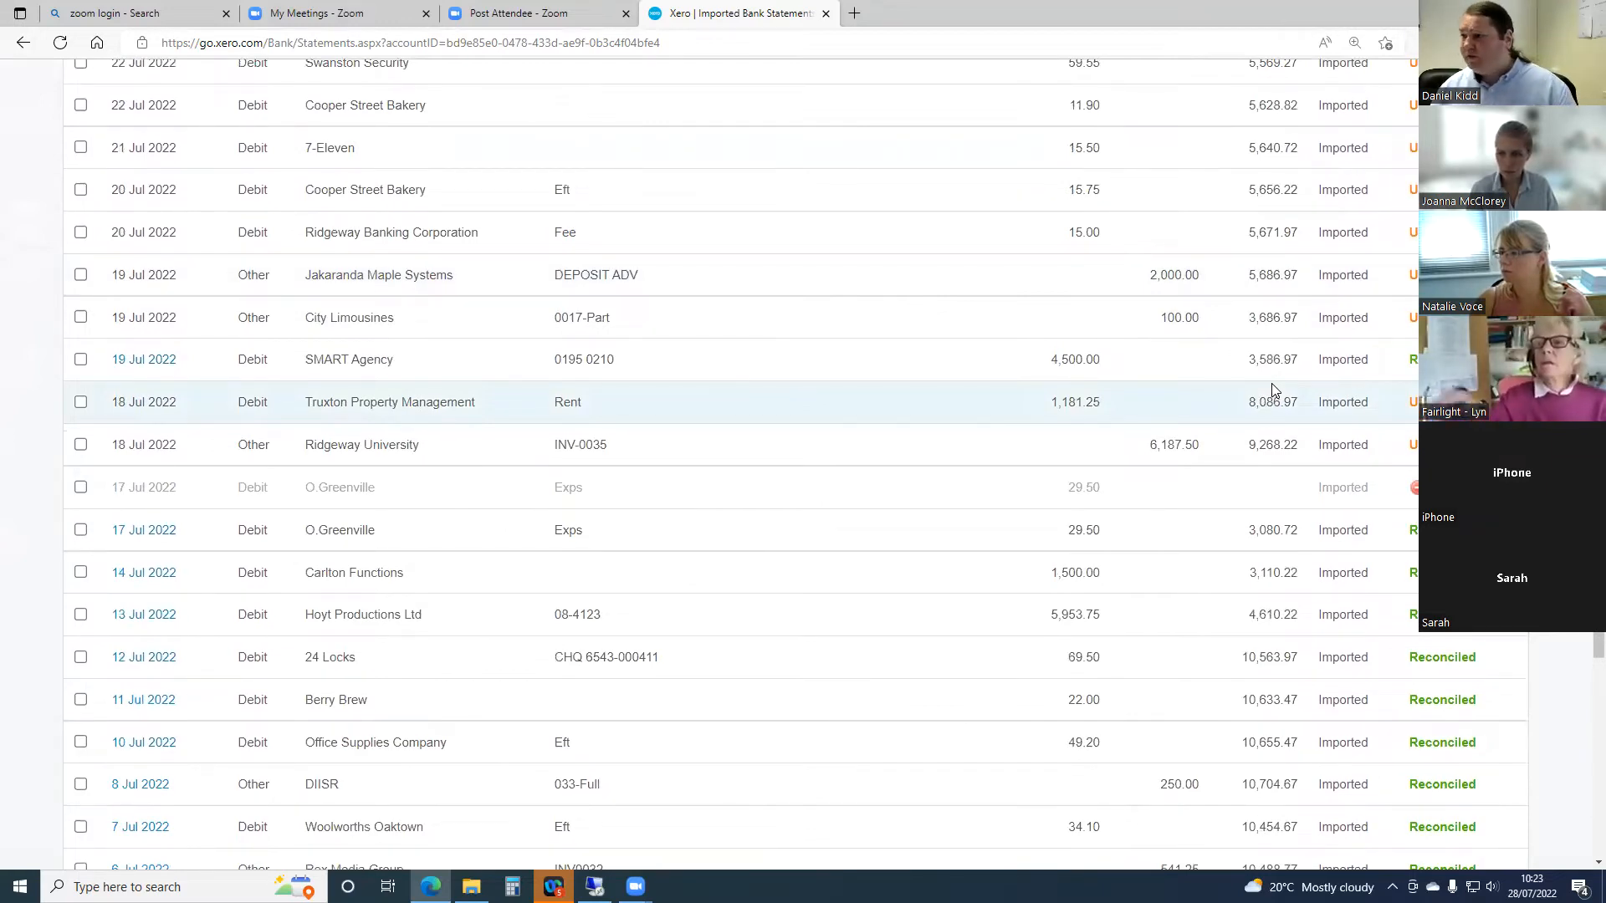
scroll(1256, 391, down, 8)
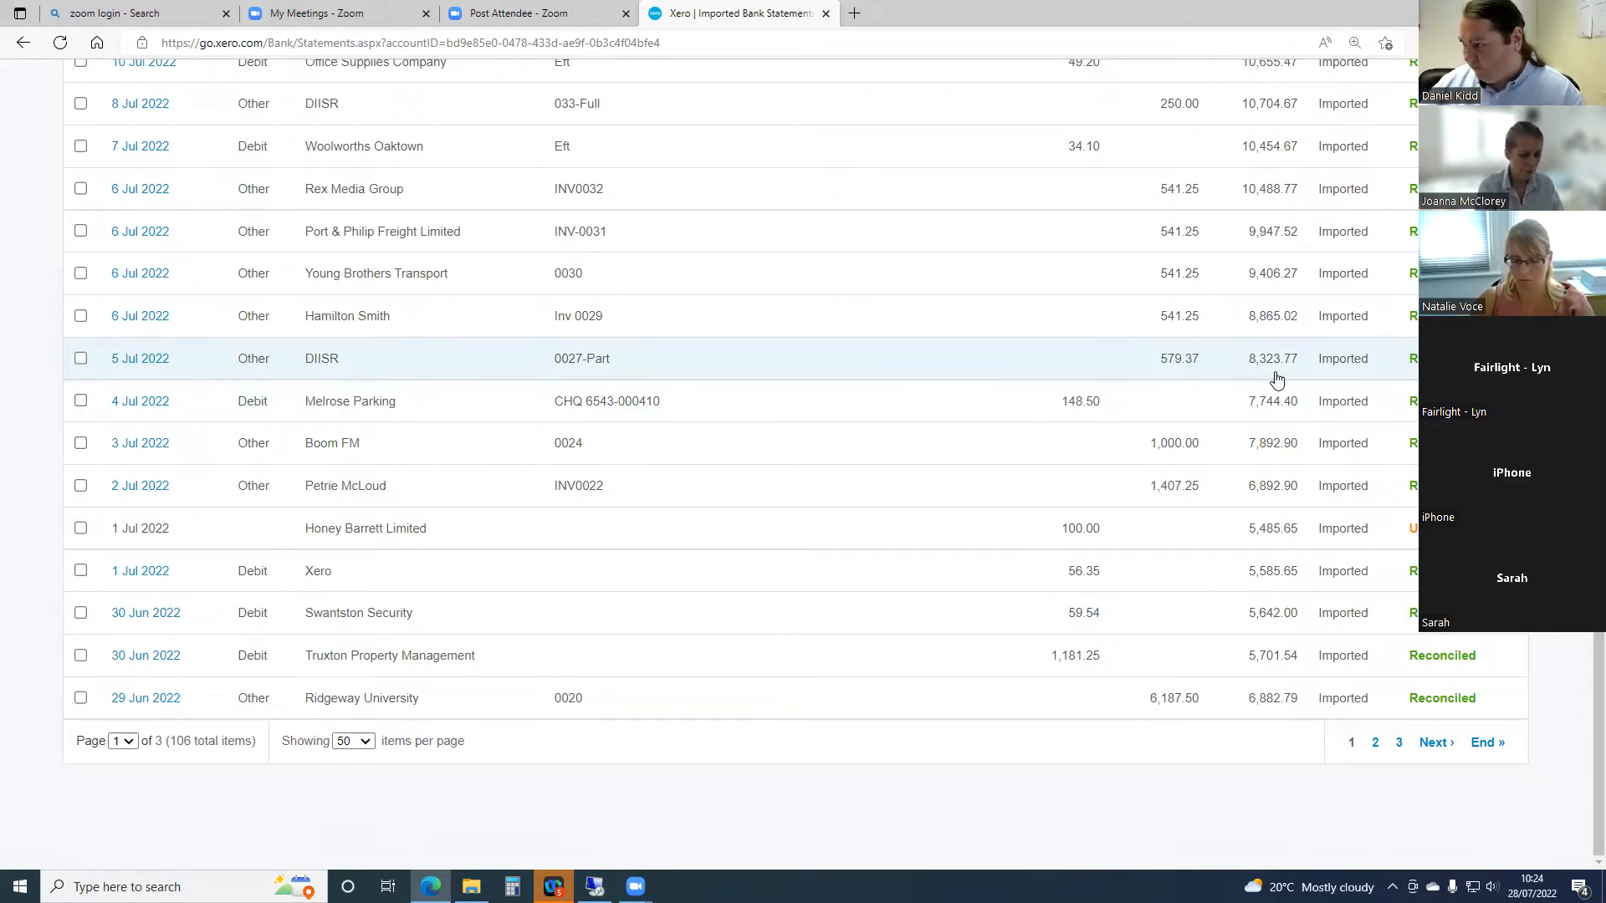
scroll(1238, 368, up, 7)
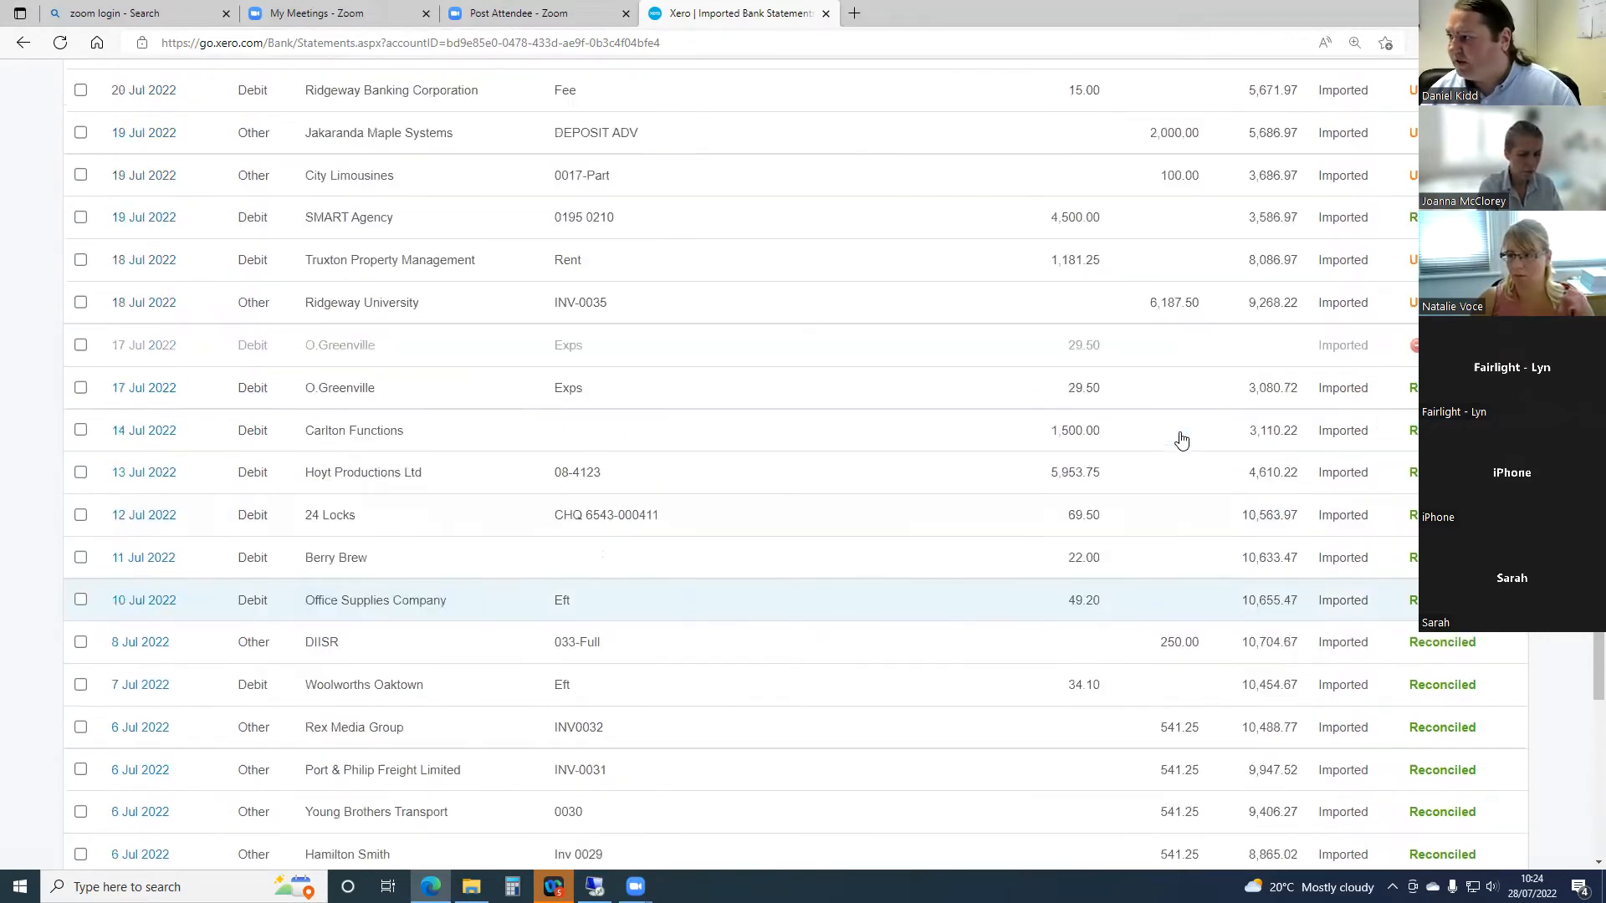
scroll(1181, 439, down, 2)
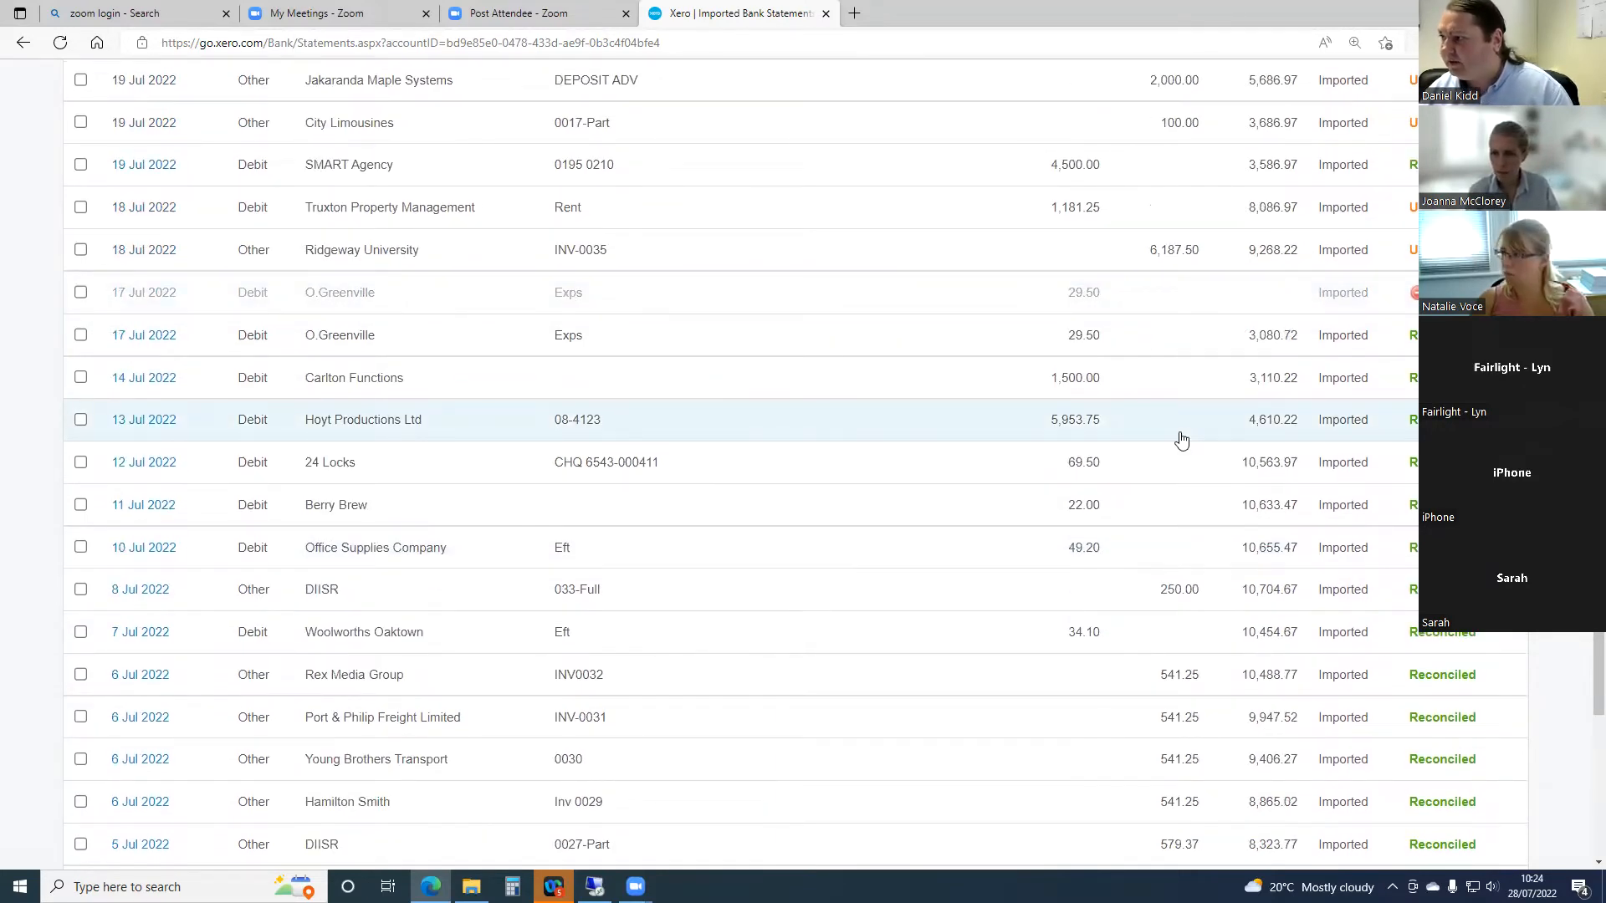
- Go to the second page of statement lines and check the older entries for duplicates
scroll(1182, 439, down, 6)
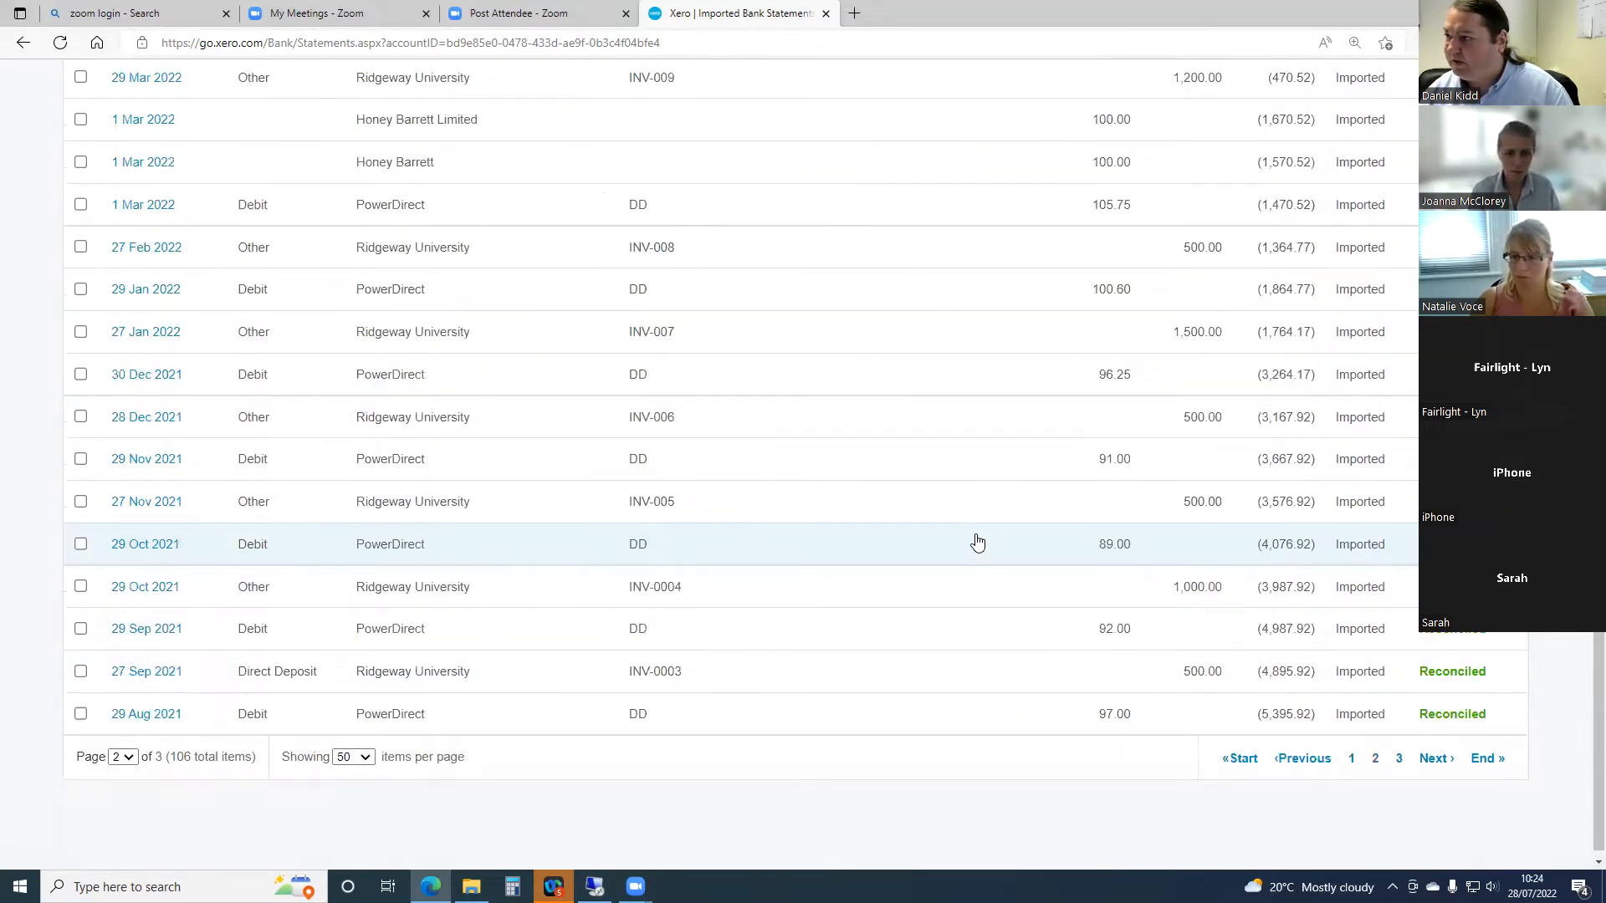
scroll(561, 648, up, 6)
scroll(559, 632, down, 1)
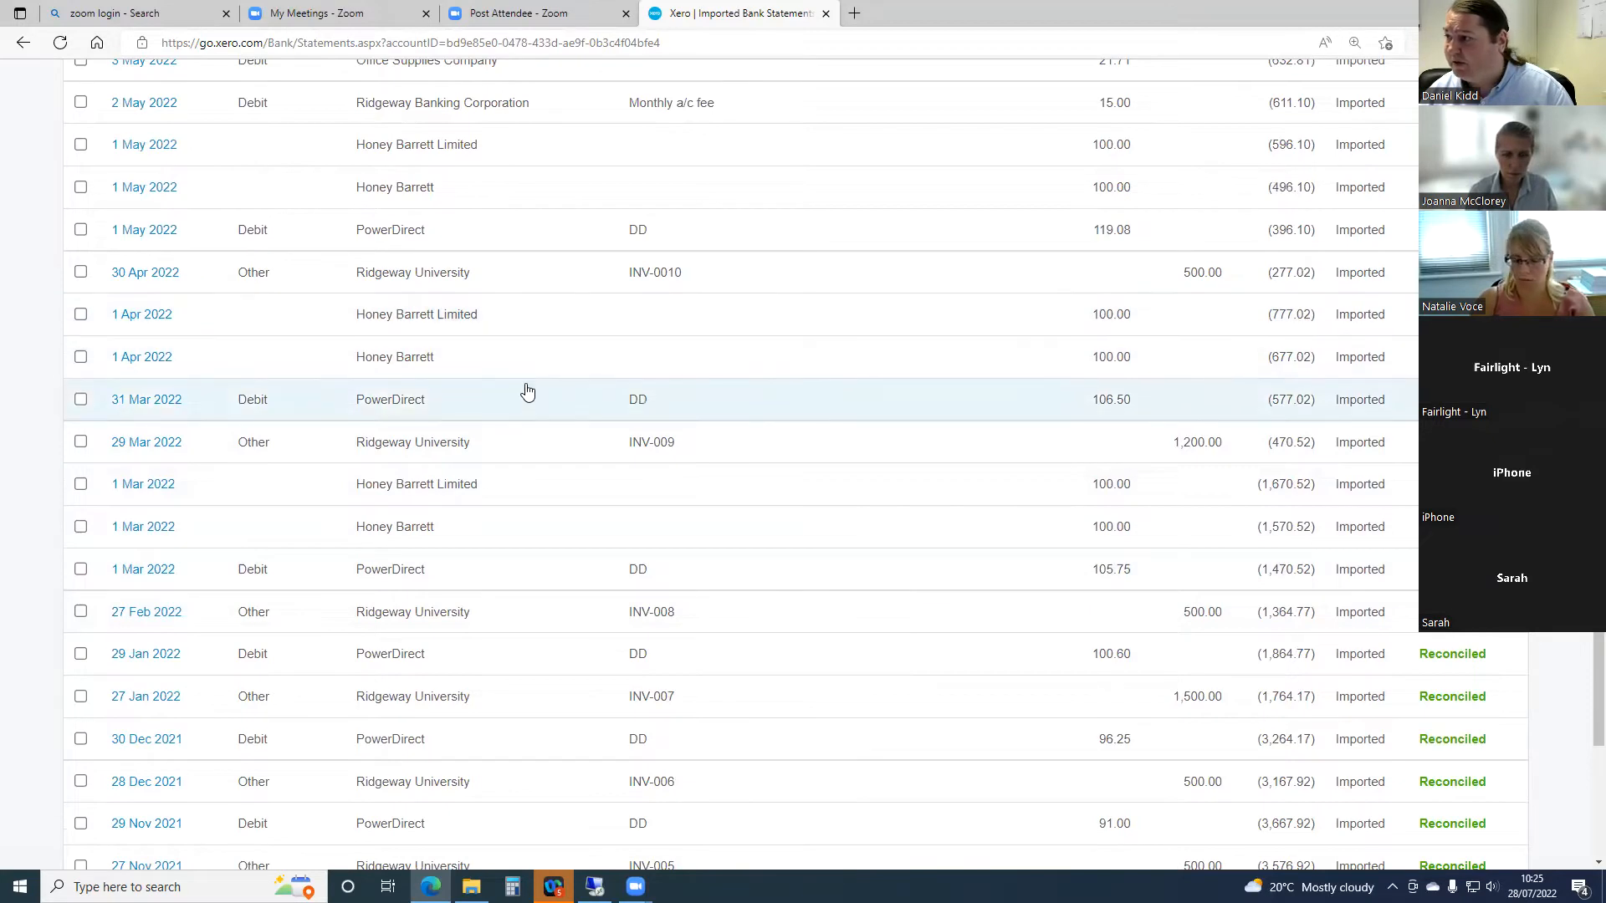
scroll(539, 394, up, 15)
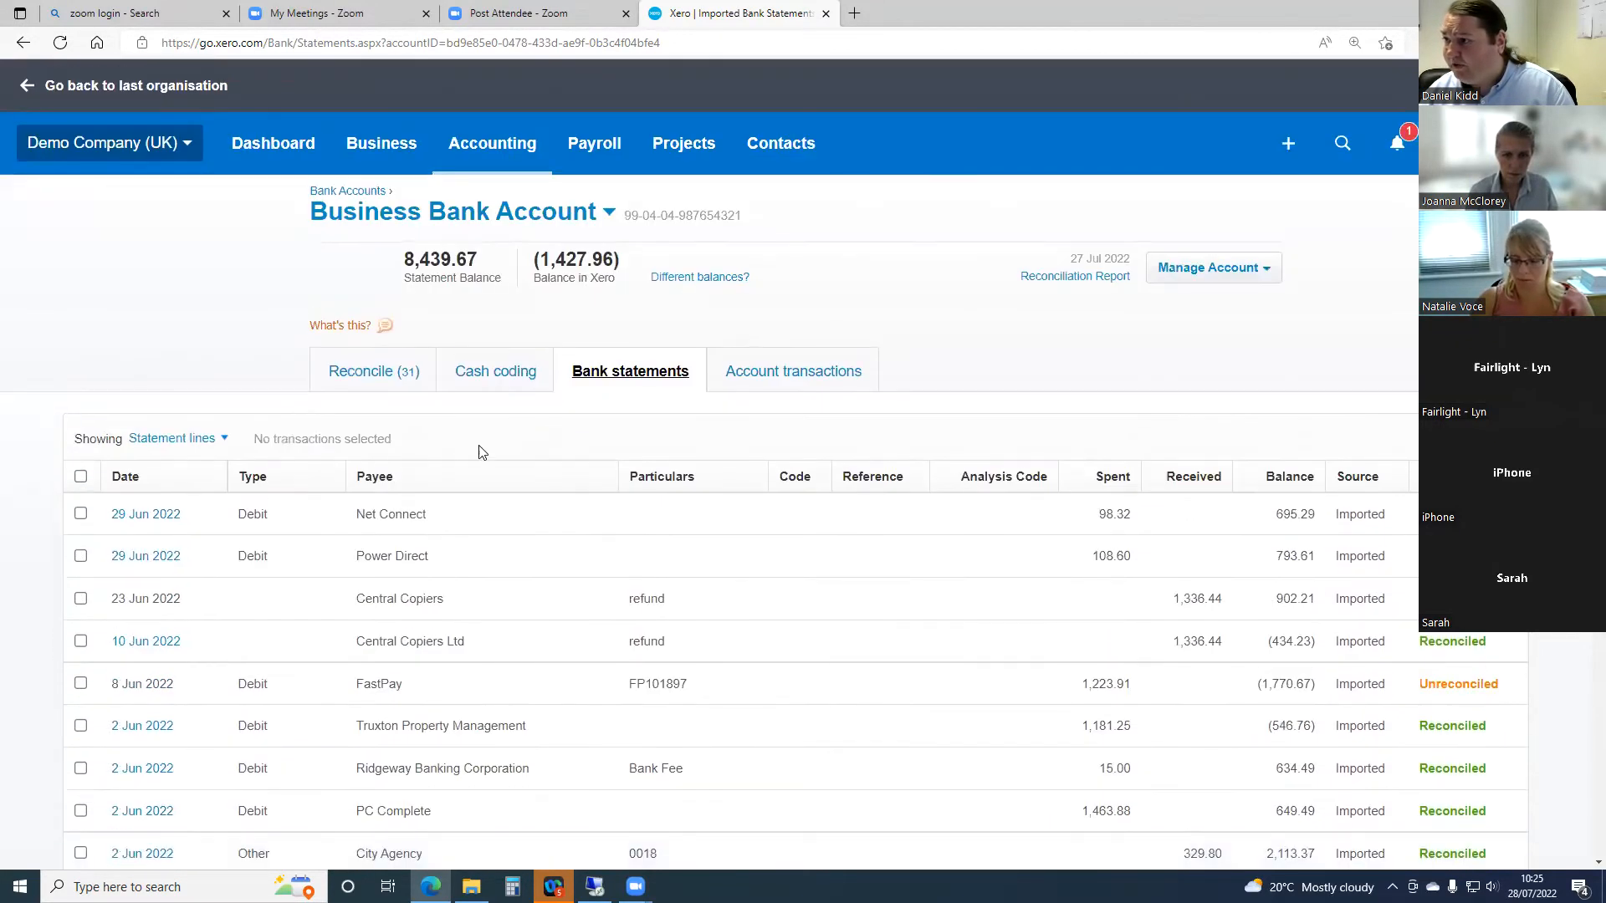
click(374, 378)
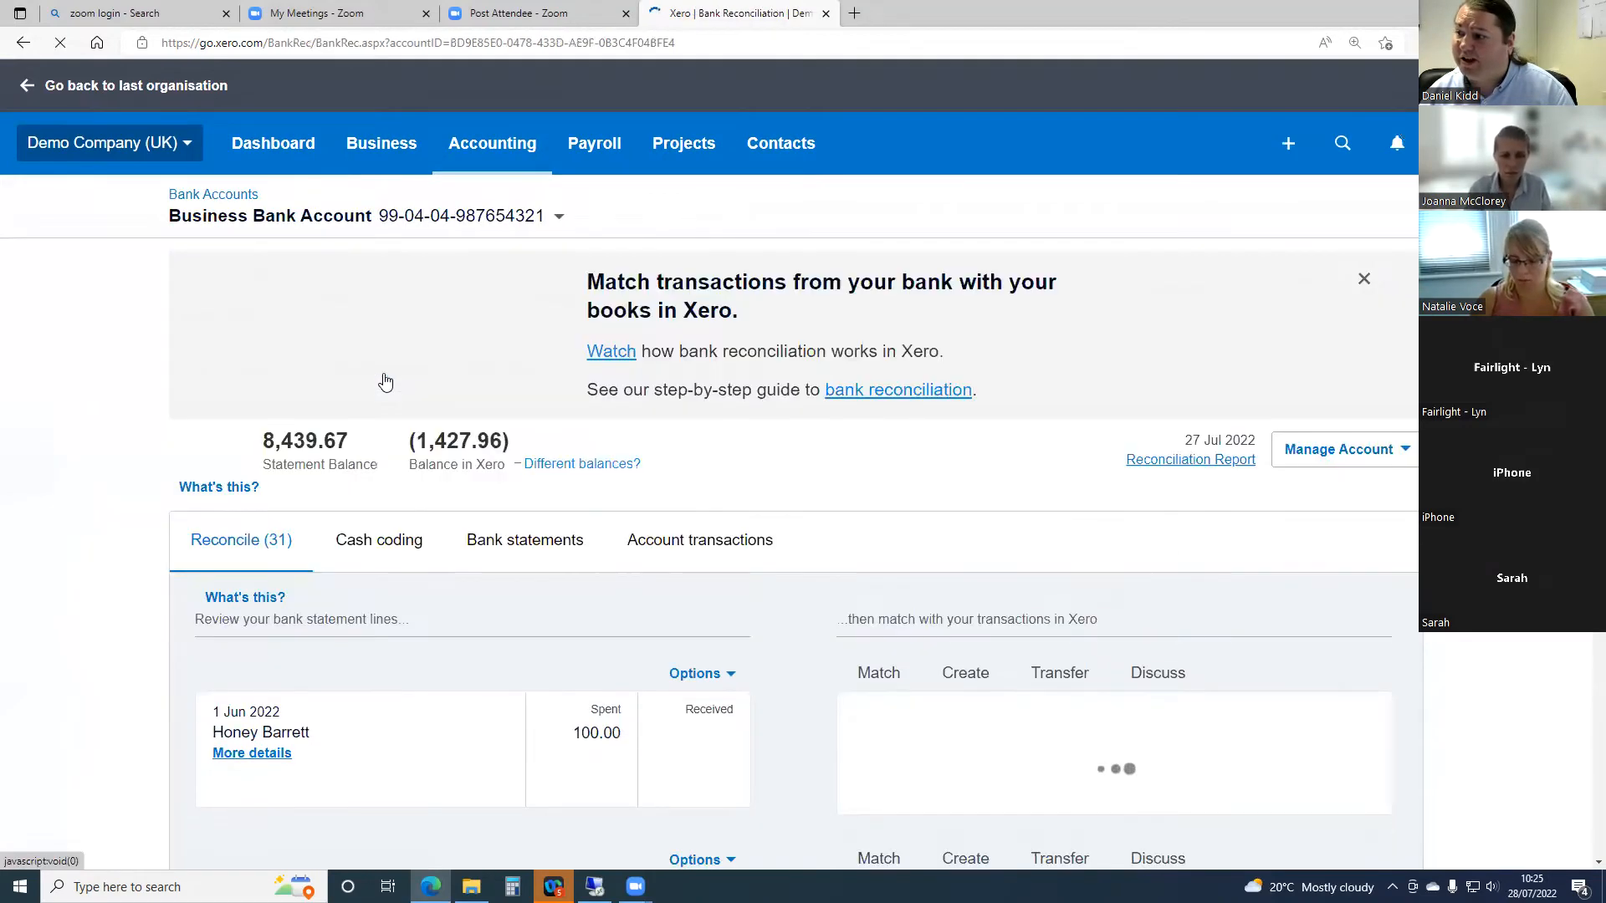
scroll(419, 459, down, 4)
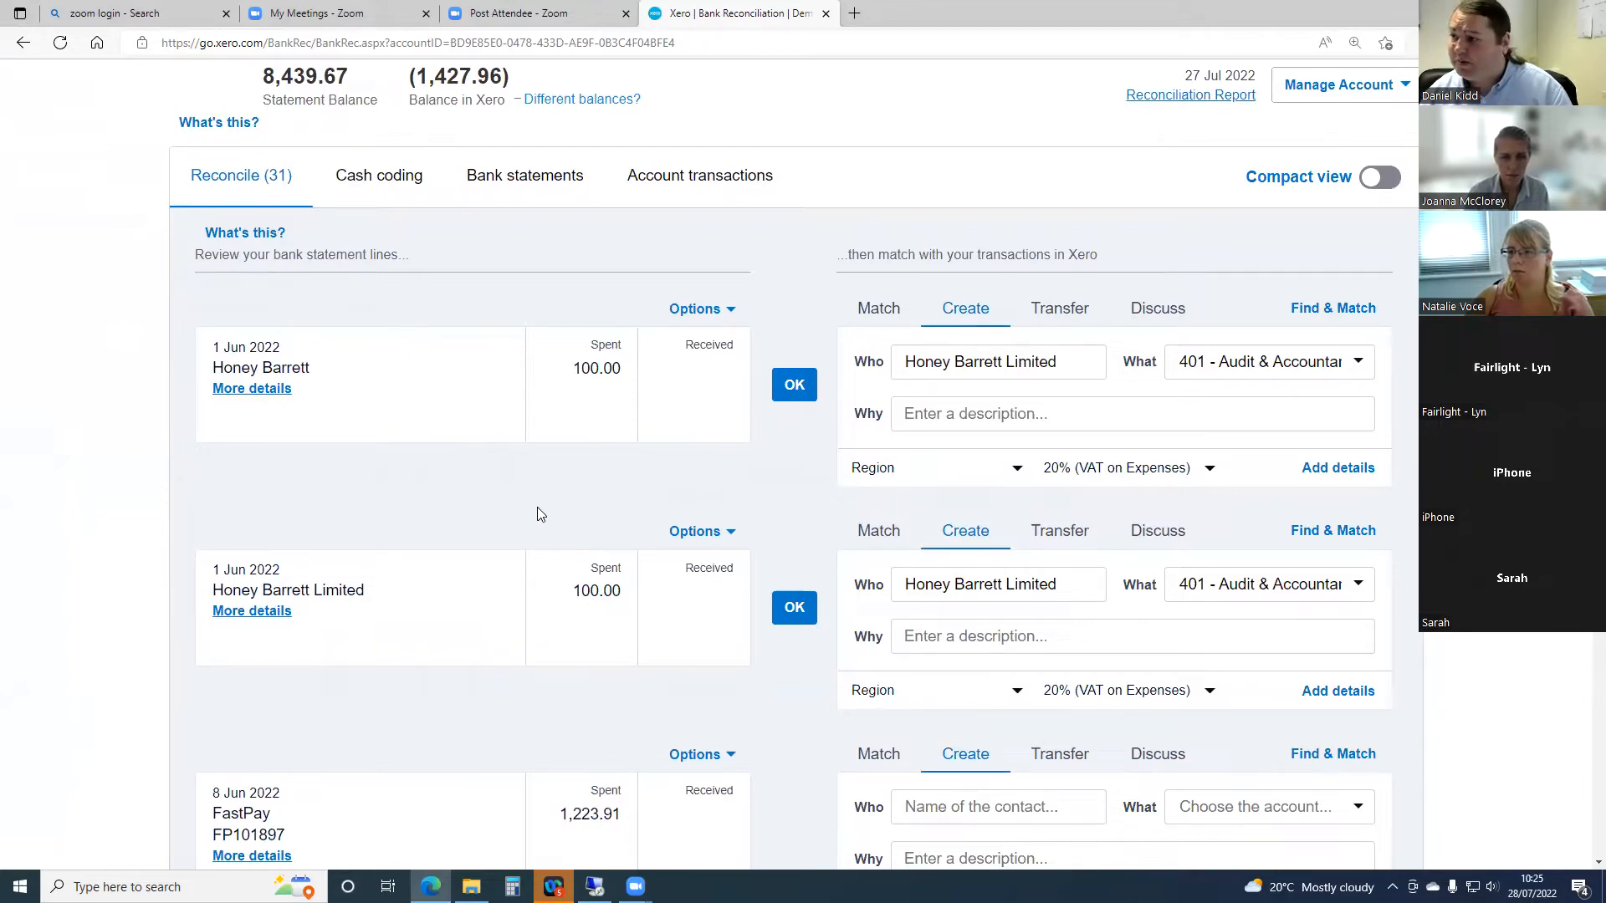
click(728, 313)
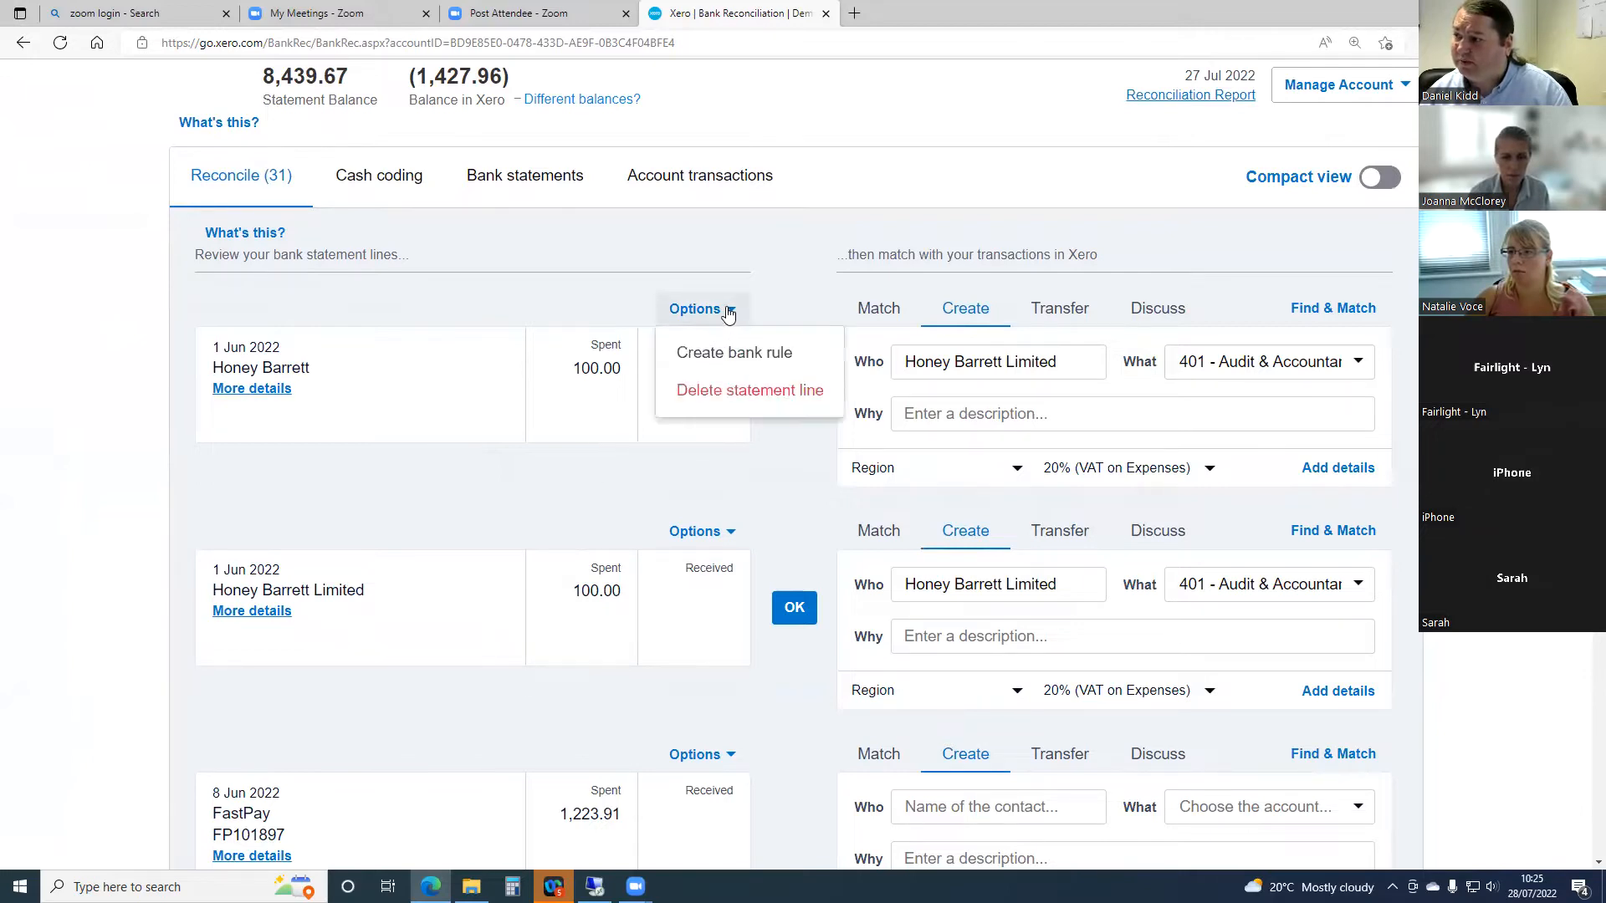
click(724, 393)
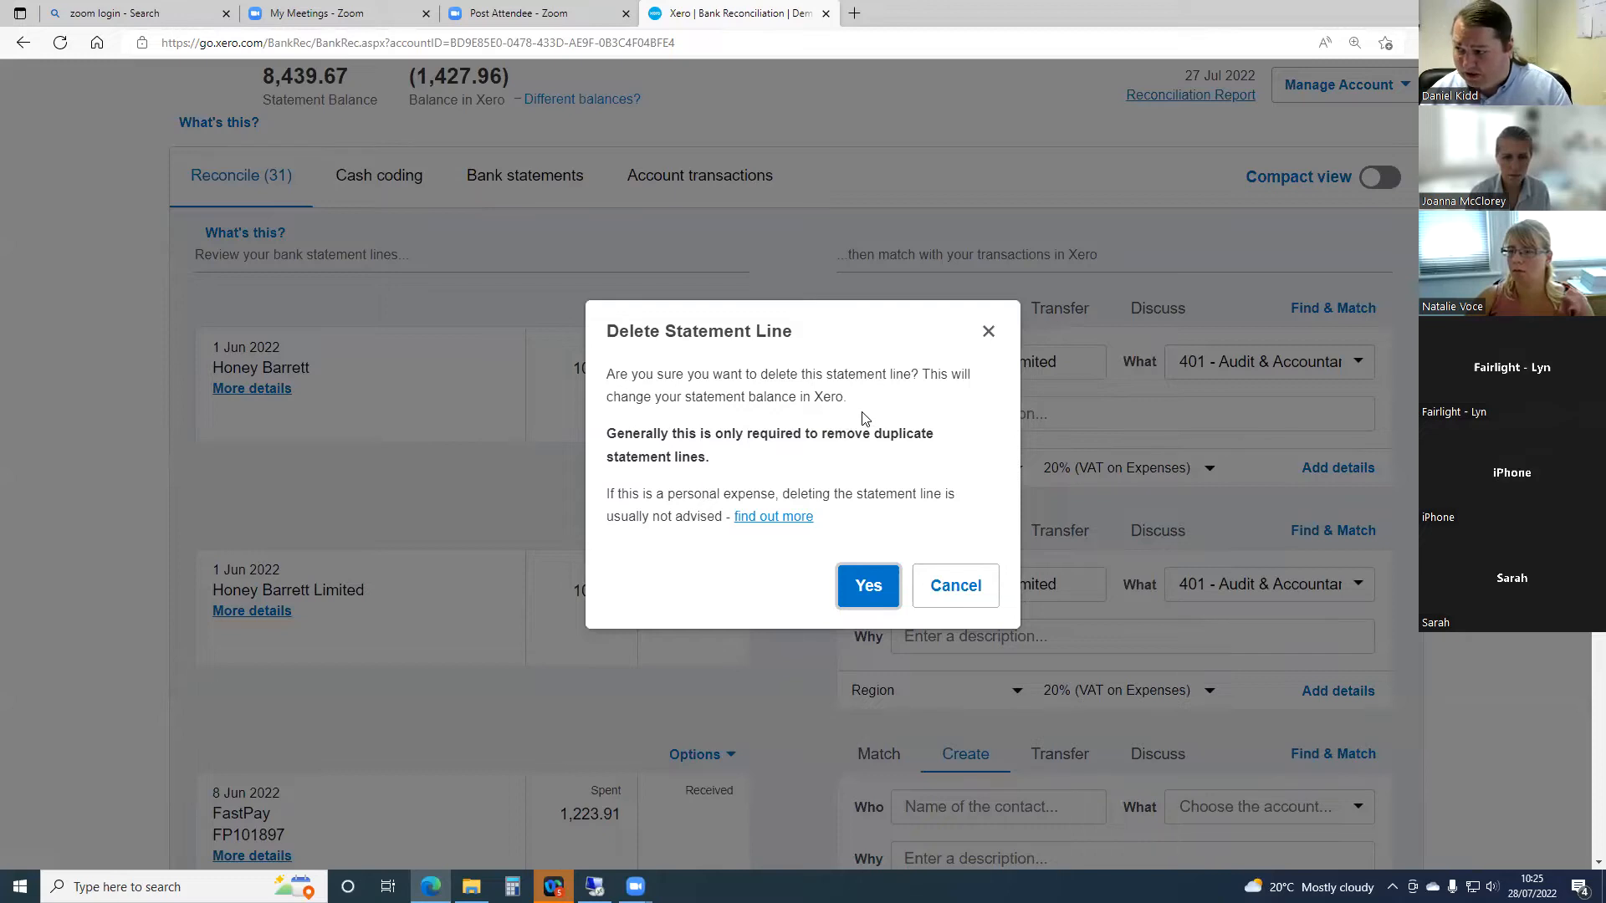
click(853, 590)
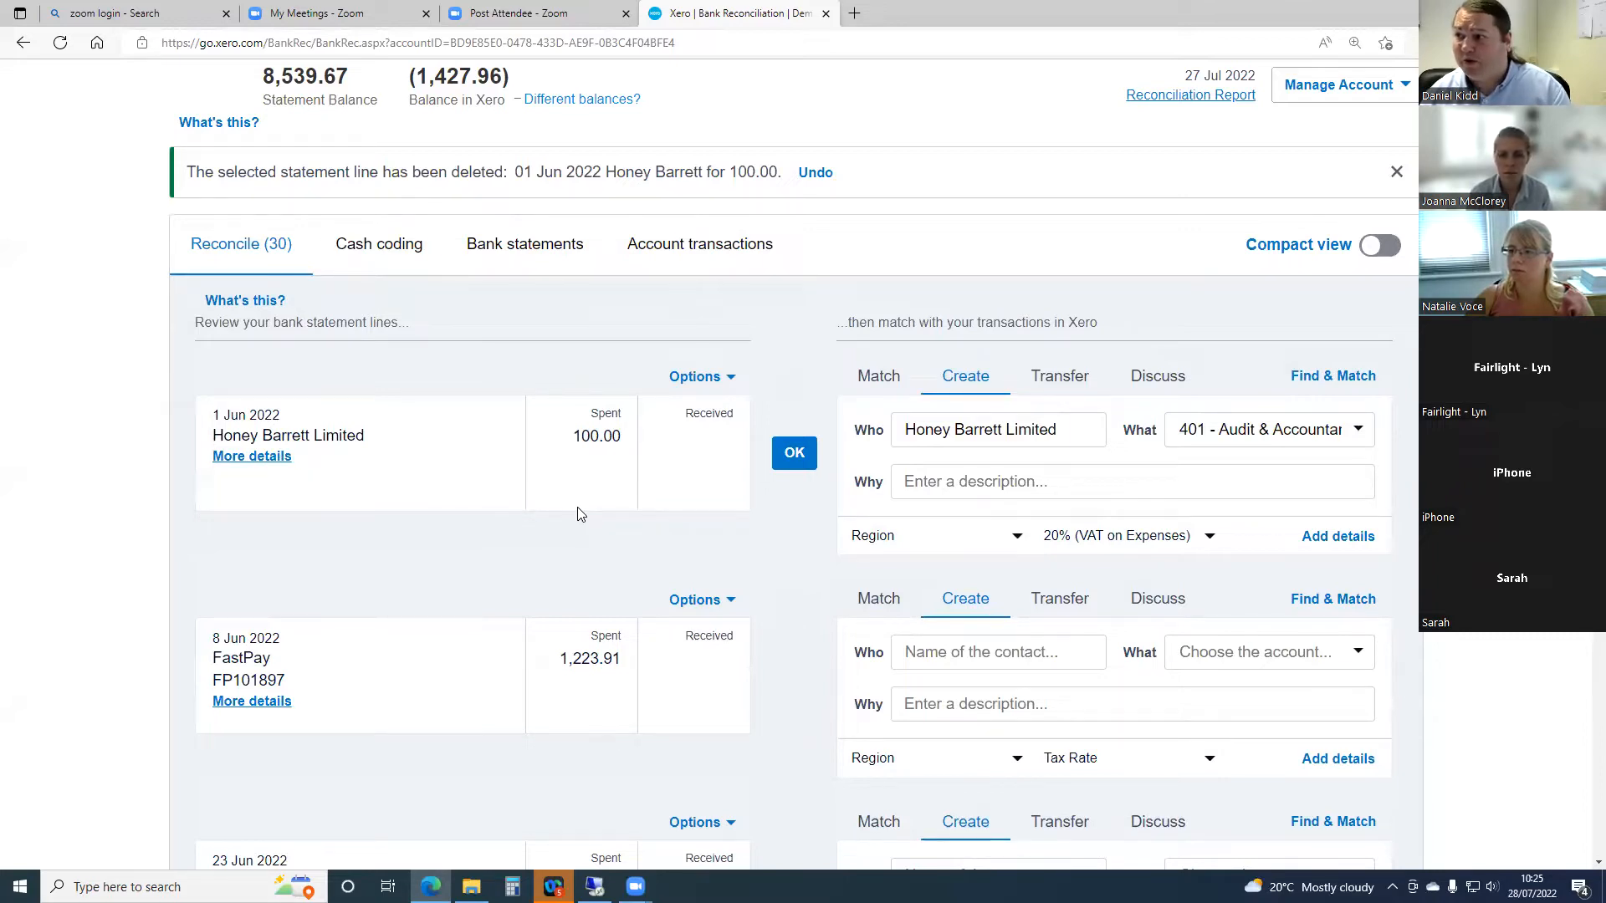
click(502, 247)
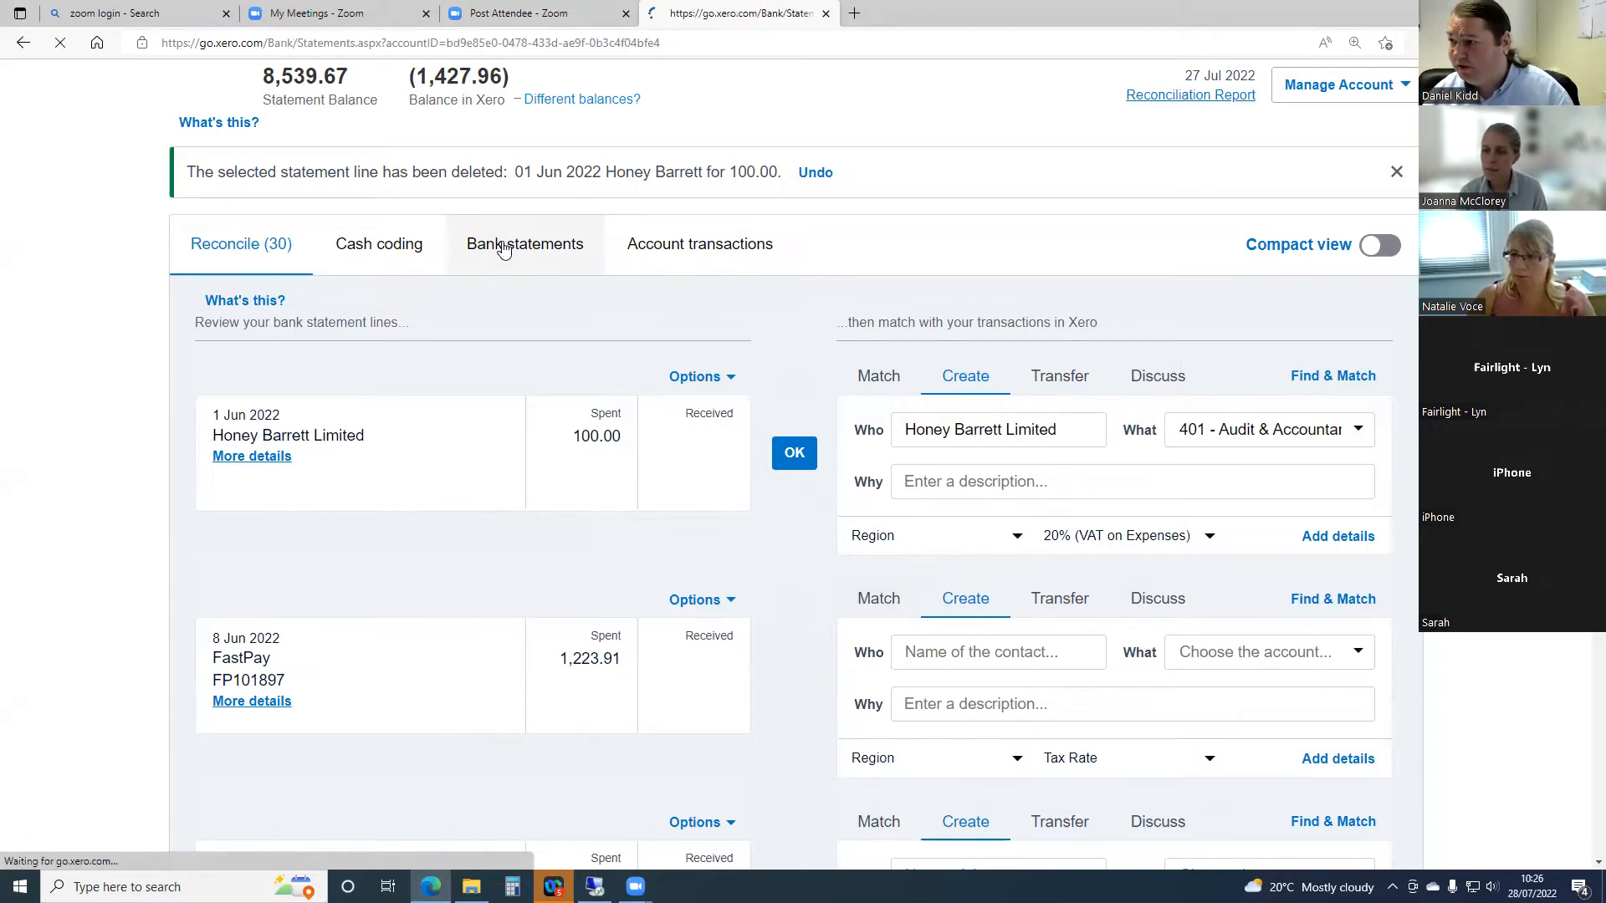
scroll(532, 451, down, 8)
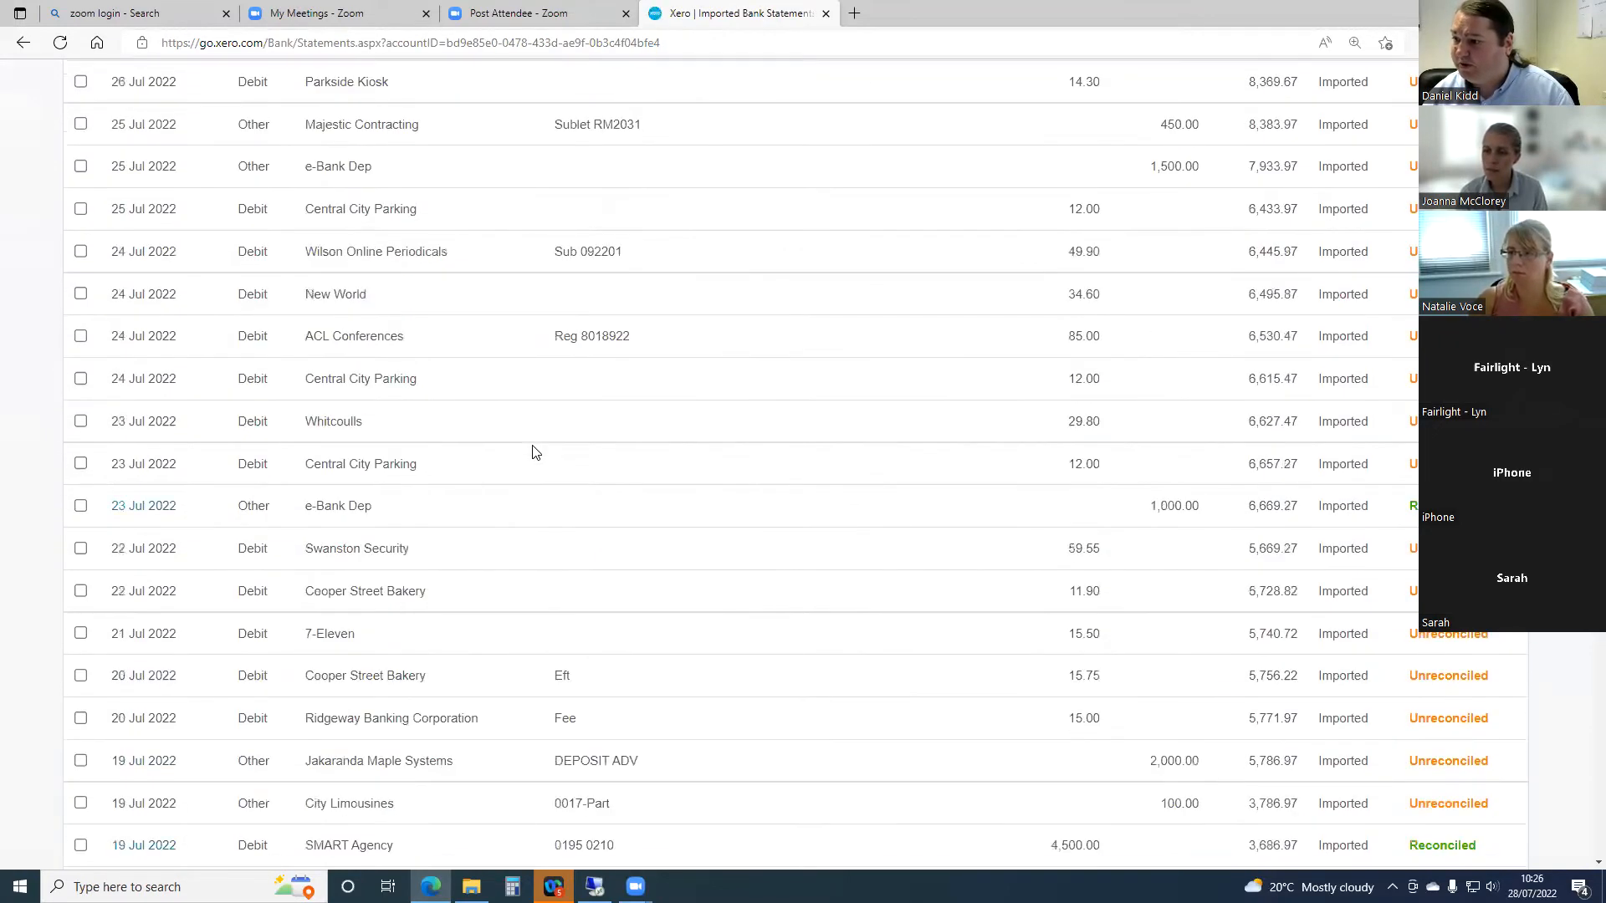
scroll(535, 452, down, 10)
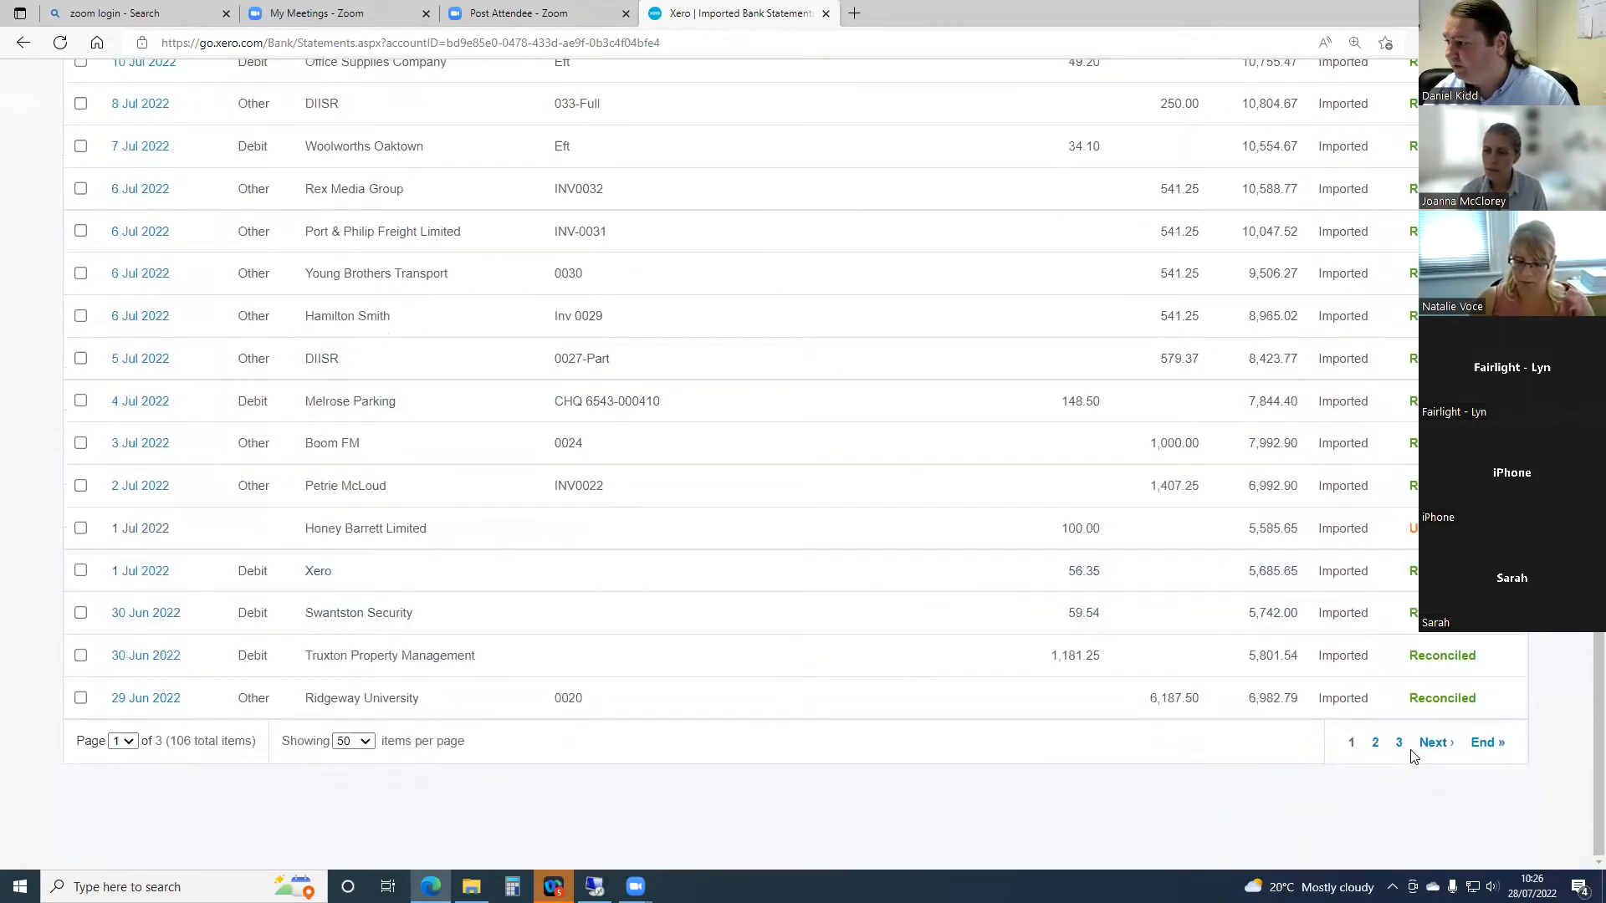
click(1426, 751)
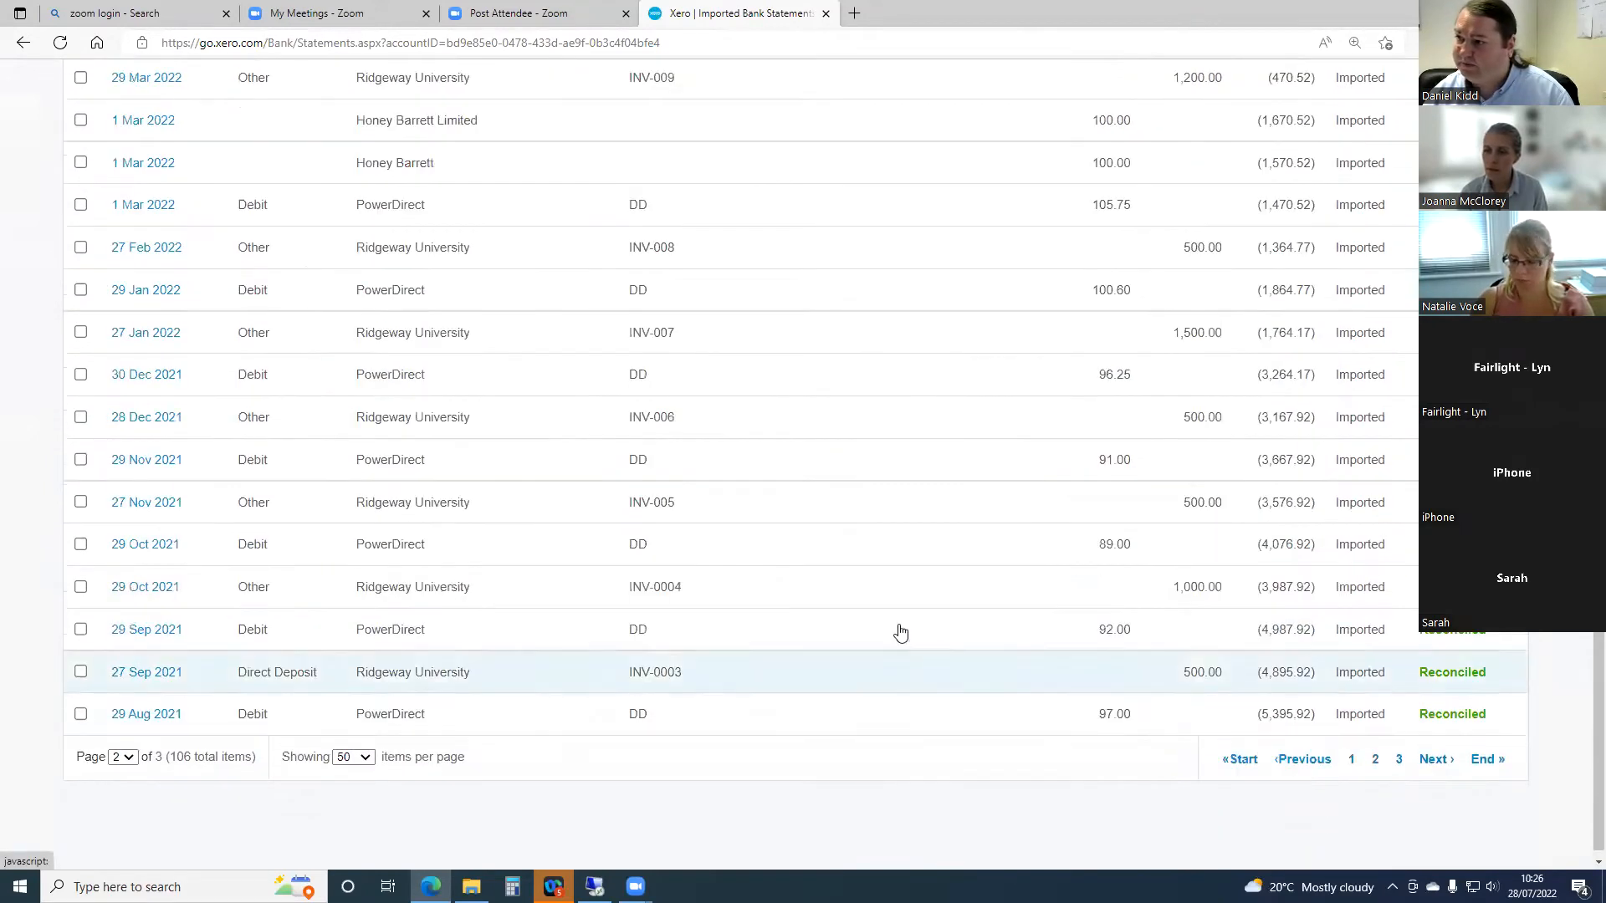
scroll(708, 519, up, 8)
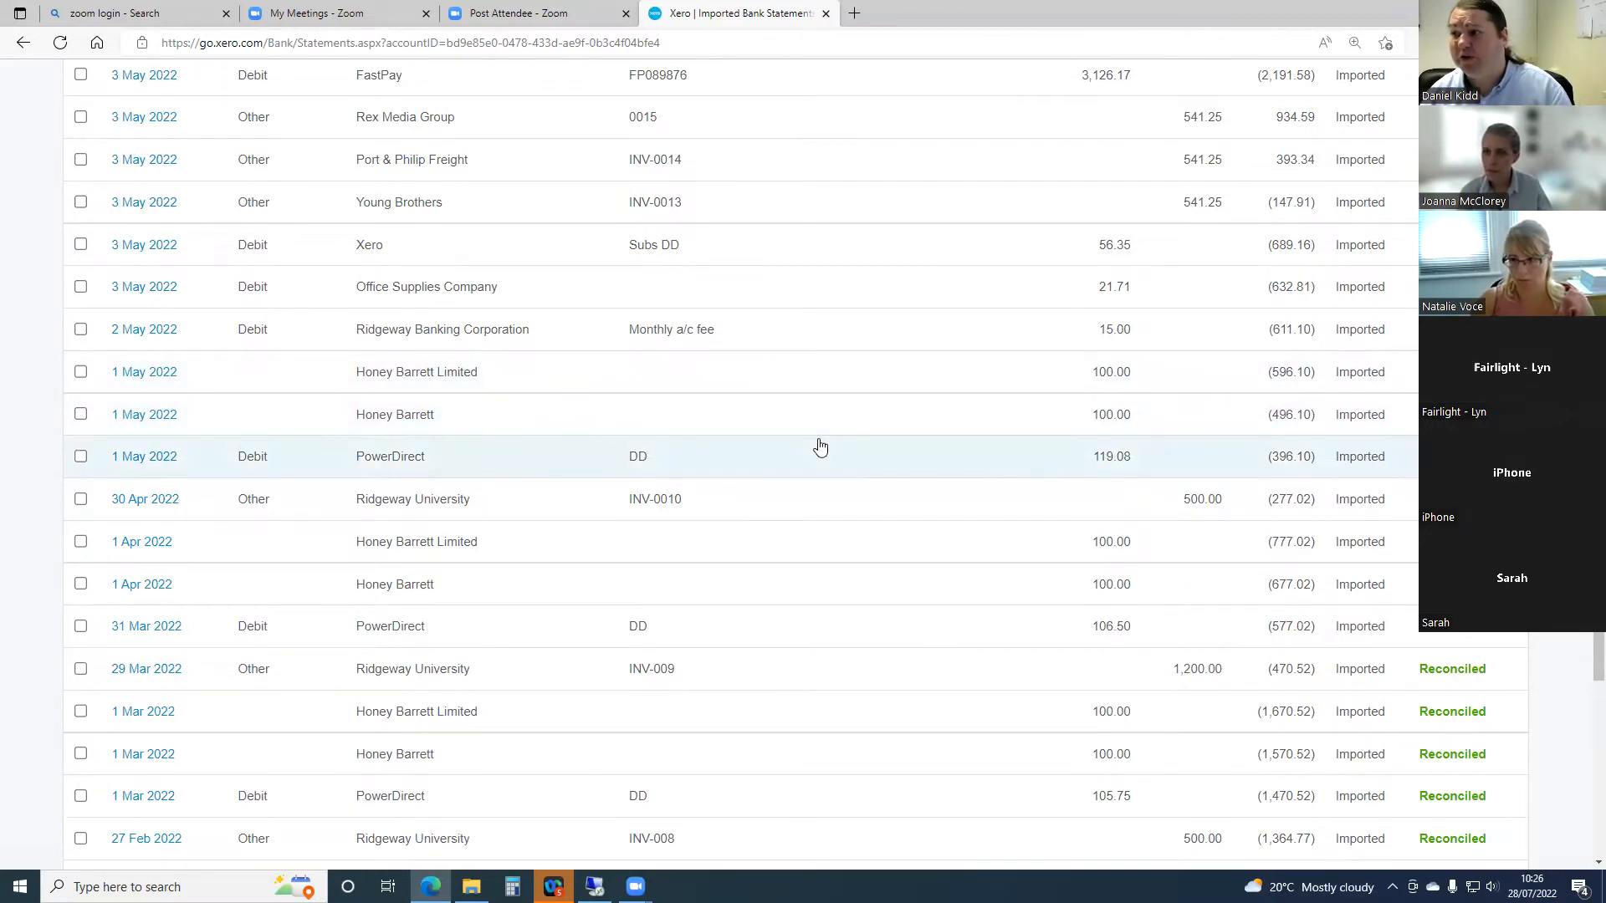
scroll(801, 470, up, 4)
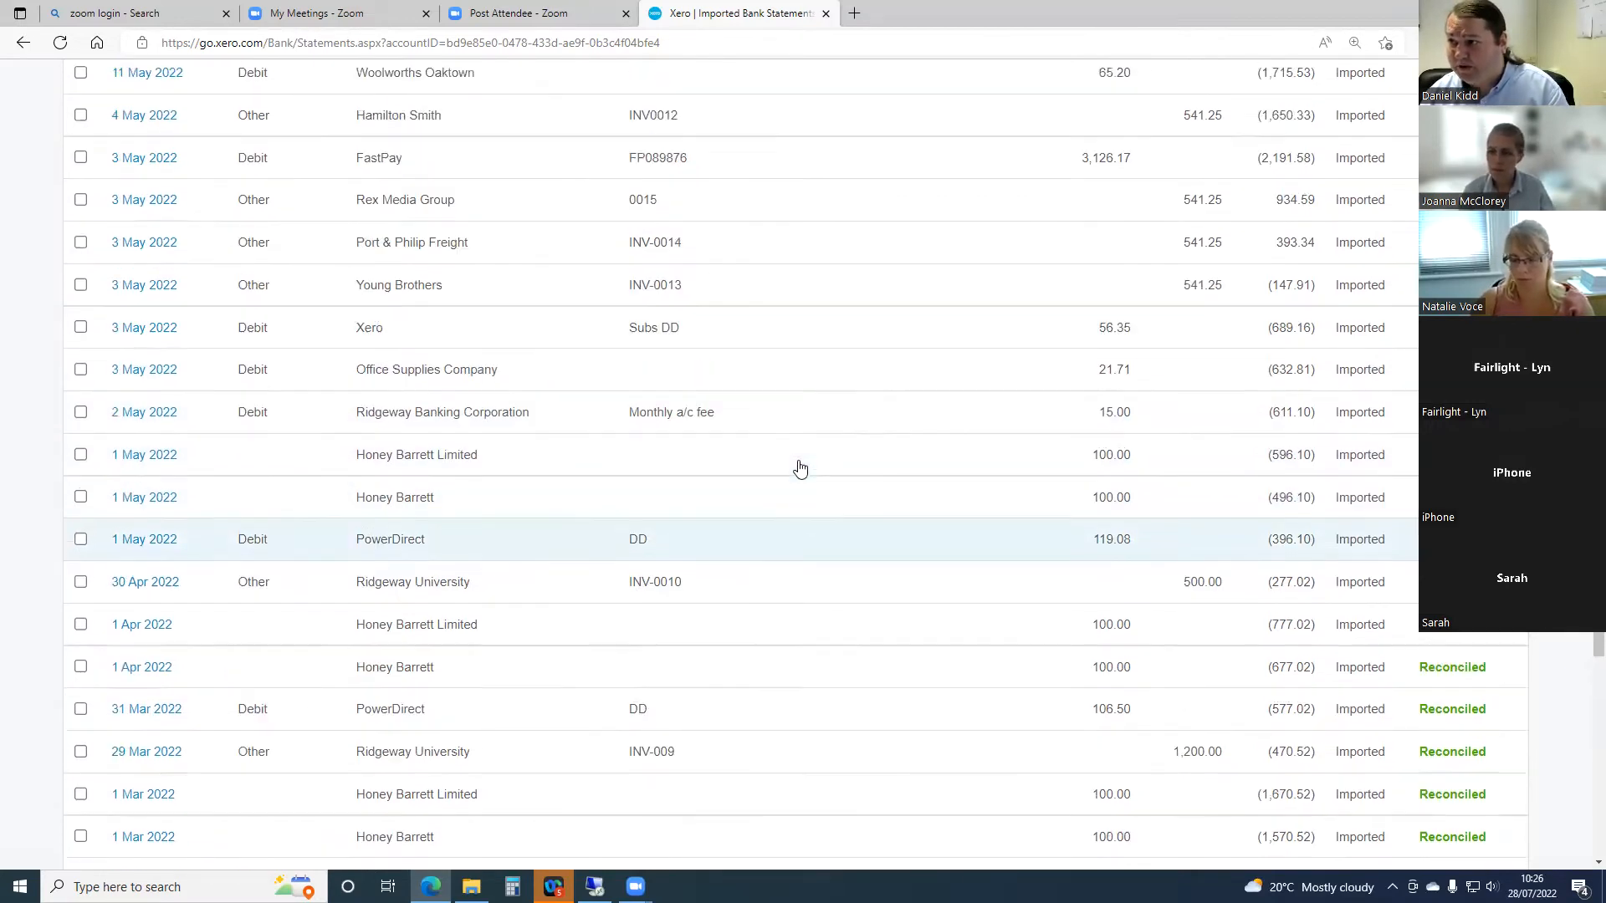
scroll(800, 469, up, 8)
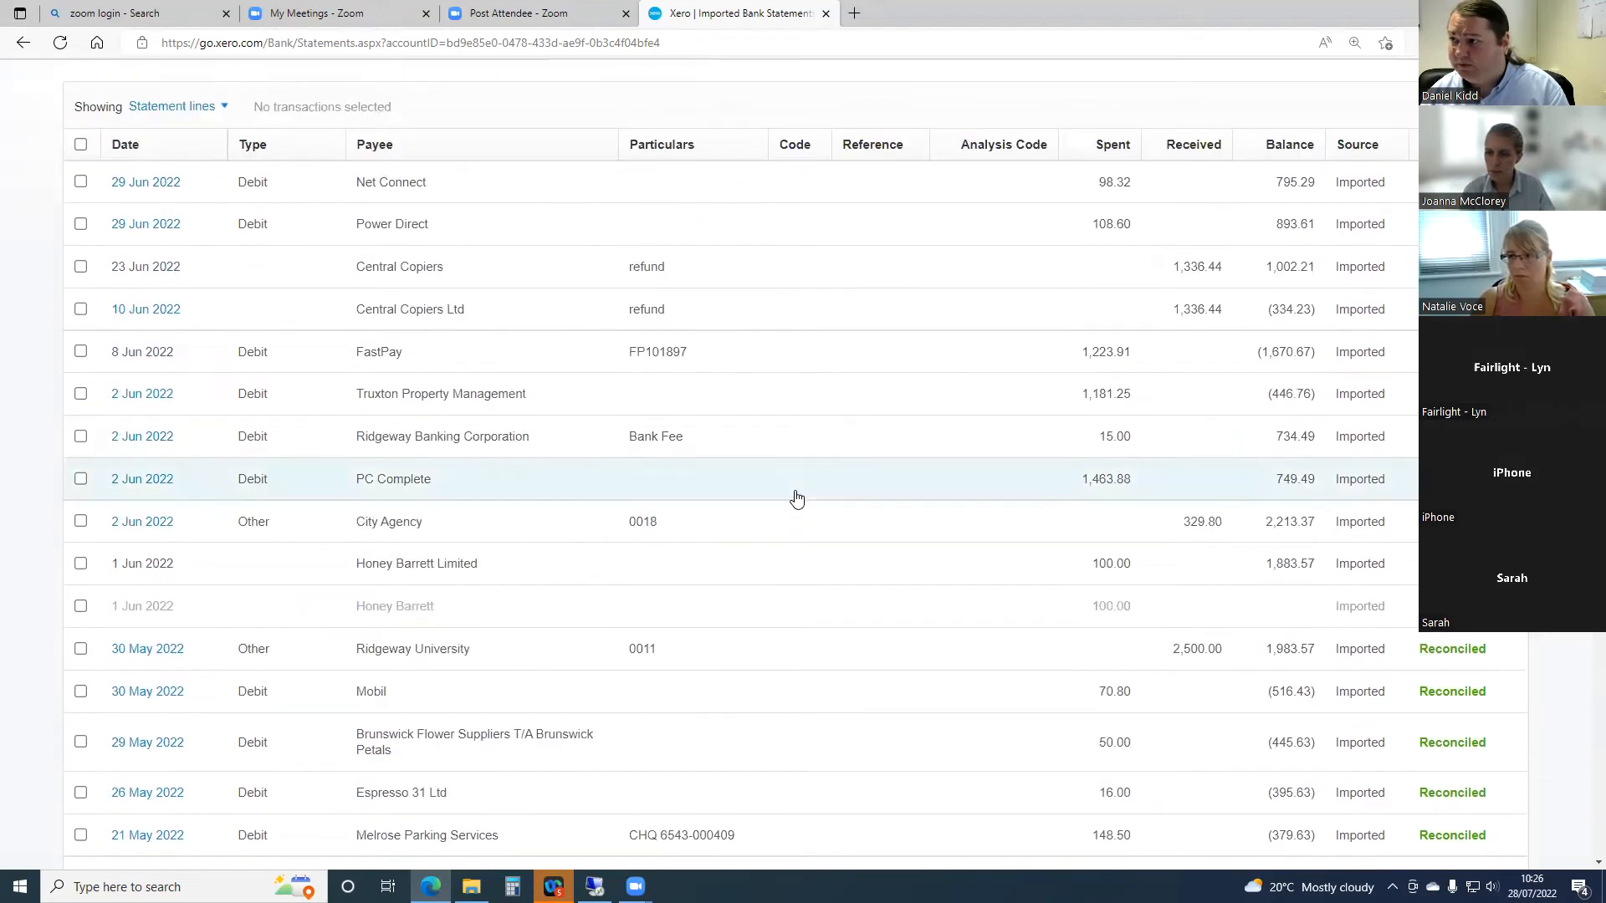
scroll(796, 498, up, 2)
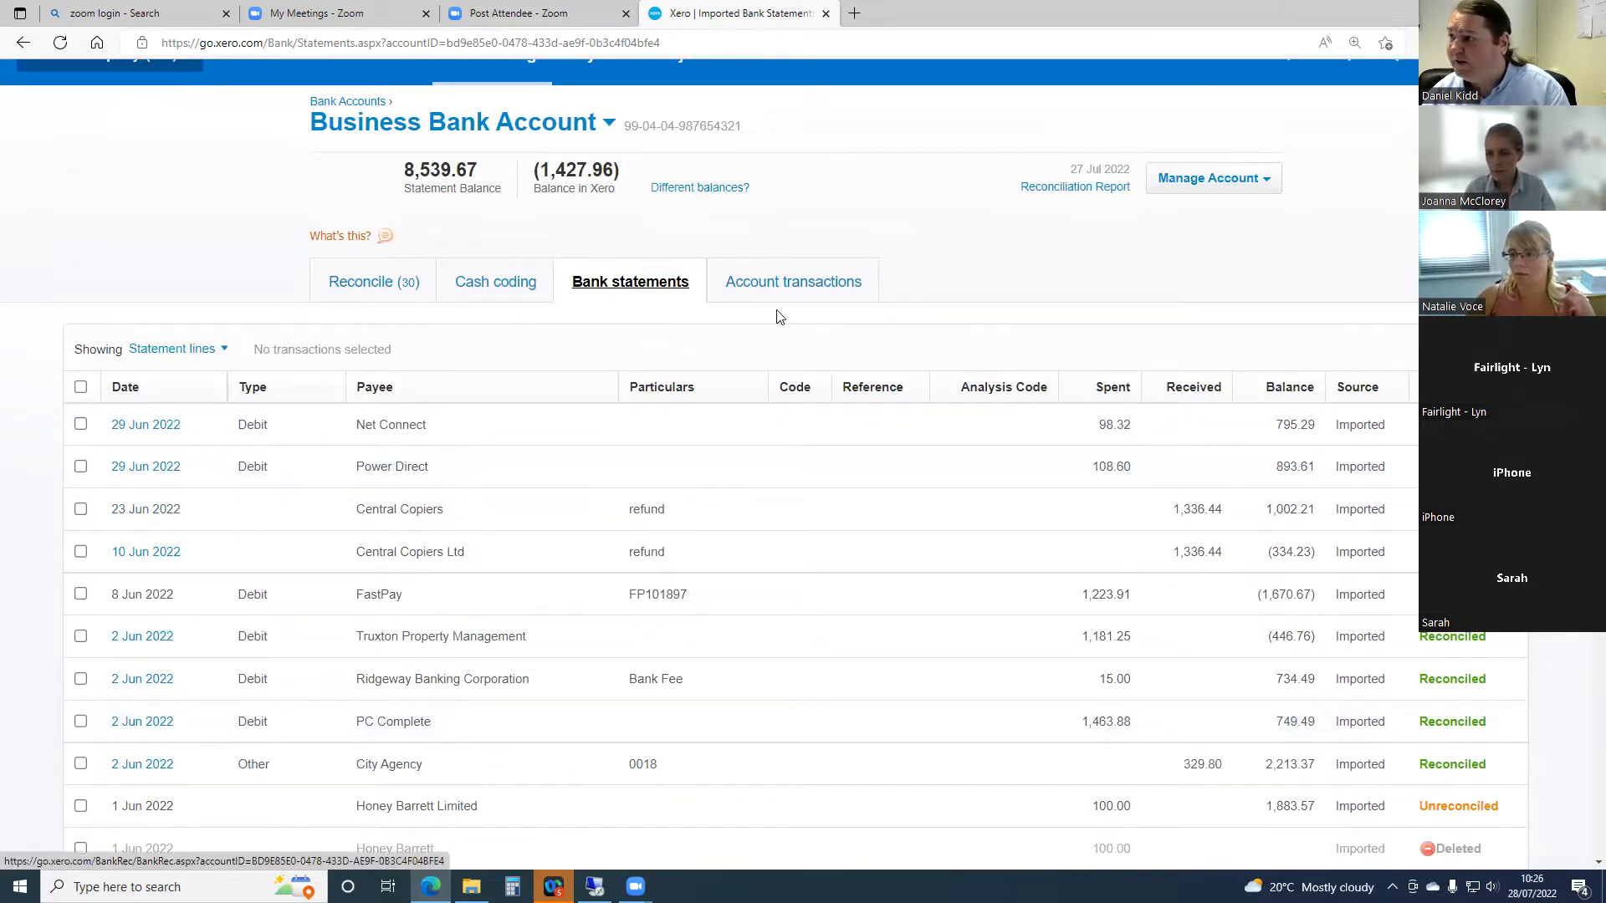
- Search the account transactions for entries with an exact amount of 100.00
click(796, 289)
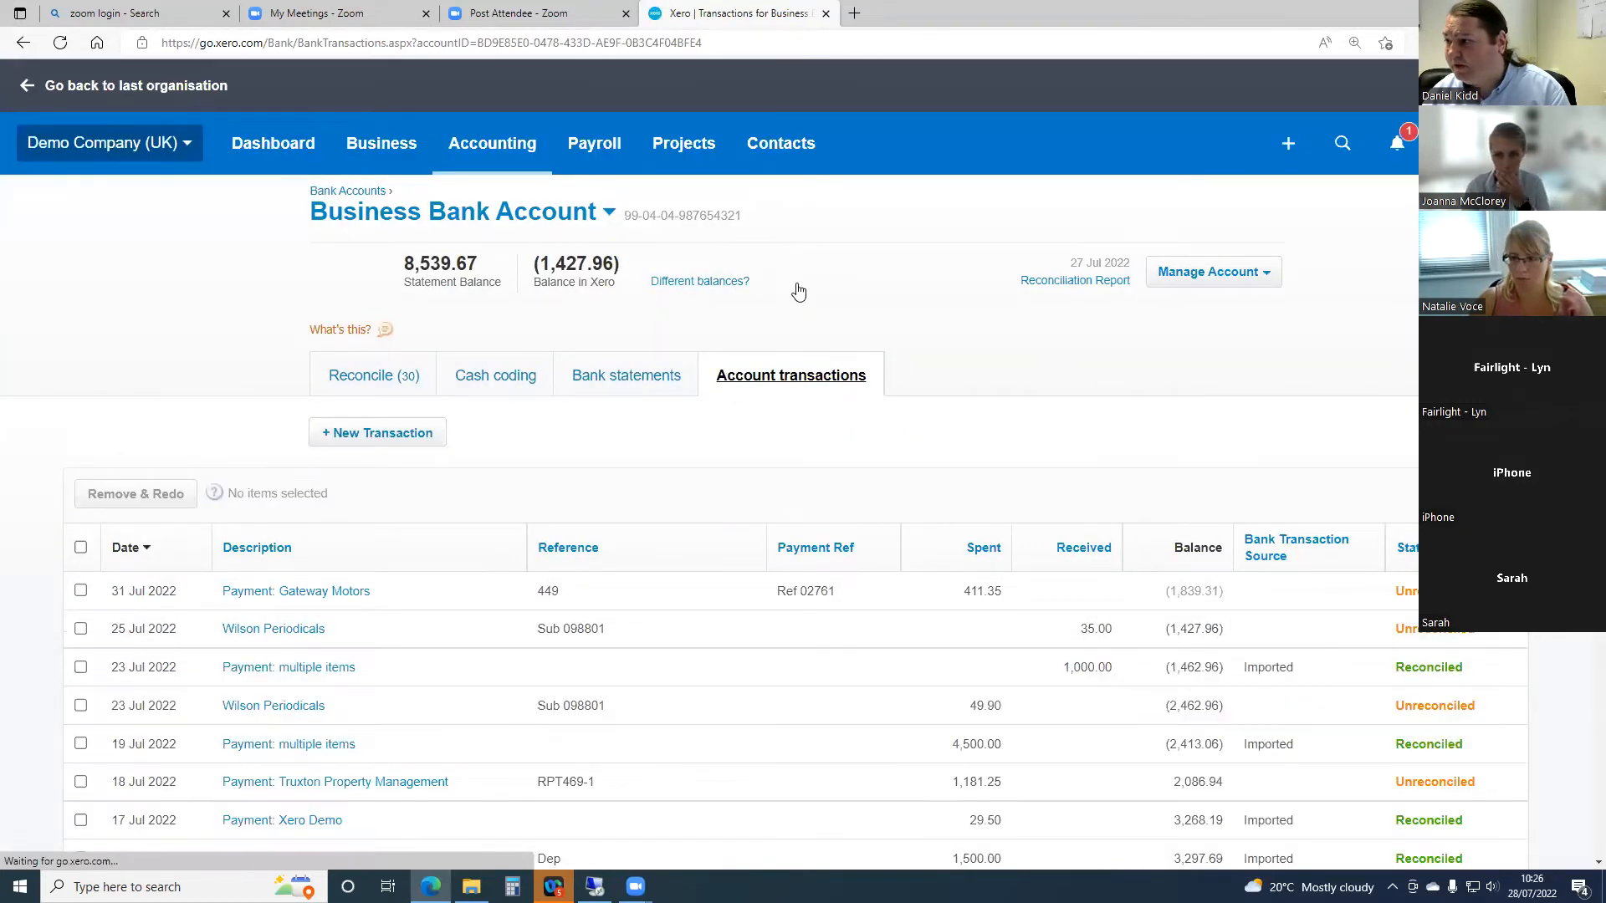
scroll(1092, 383, down, 2)
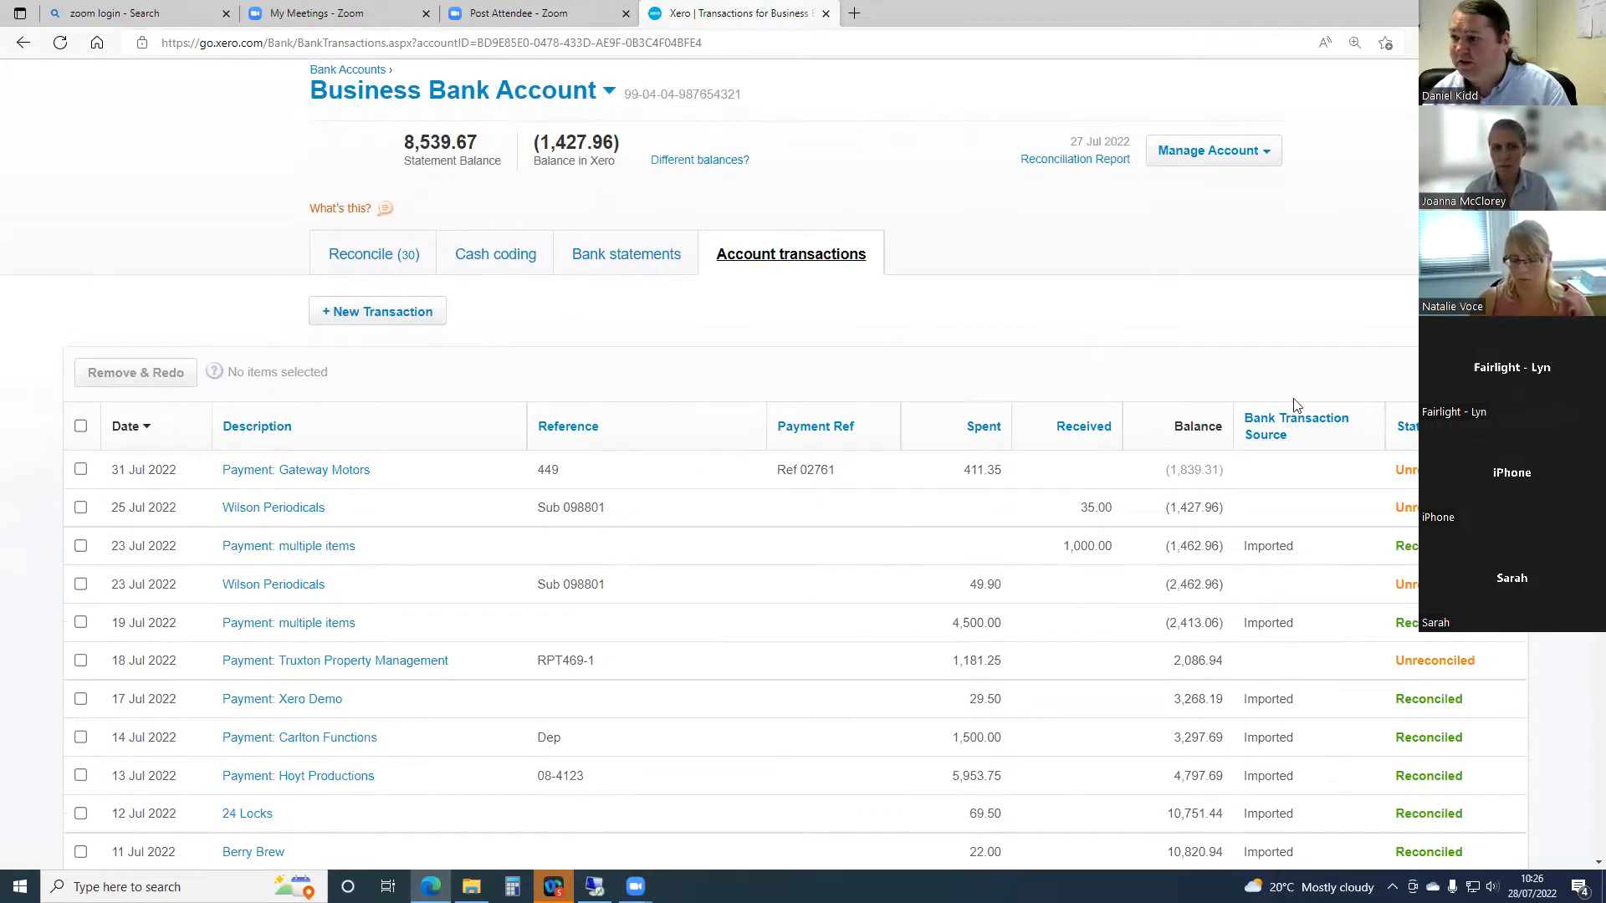
click(1481, 372)
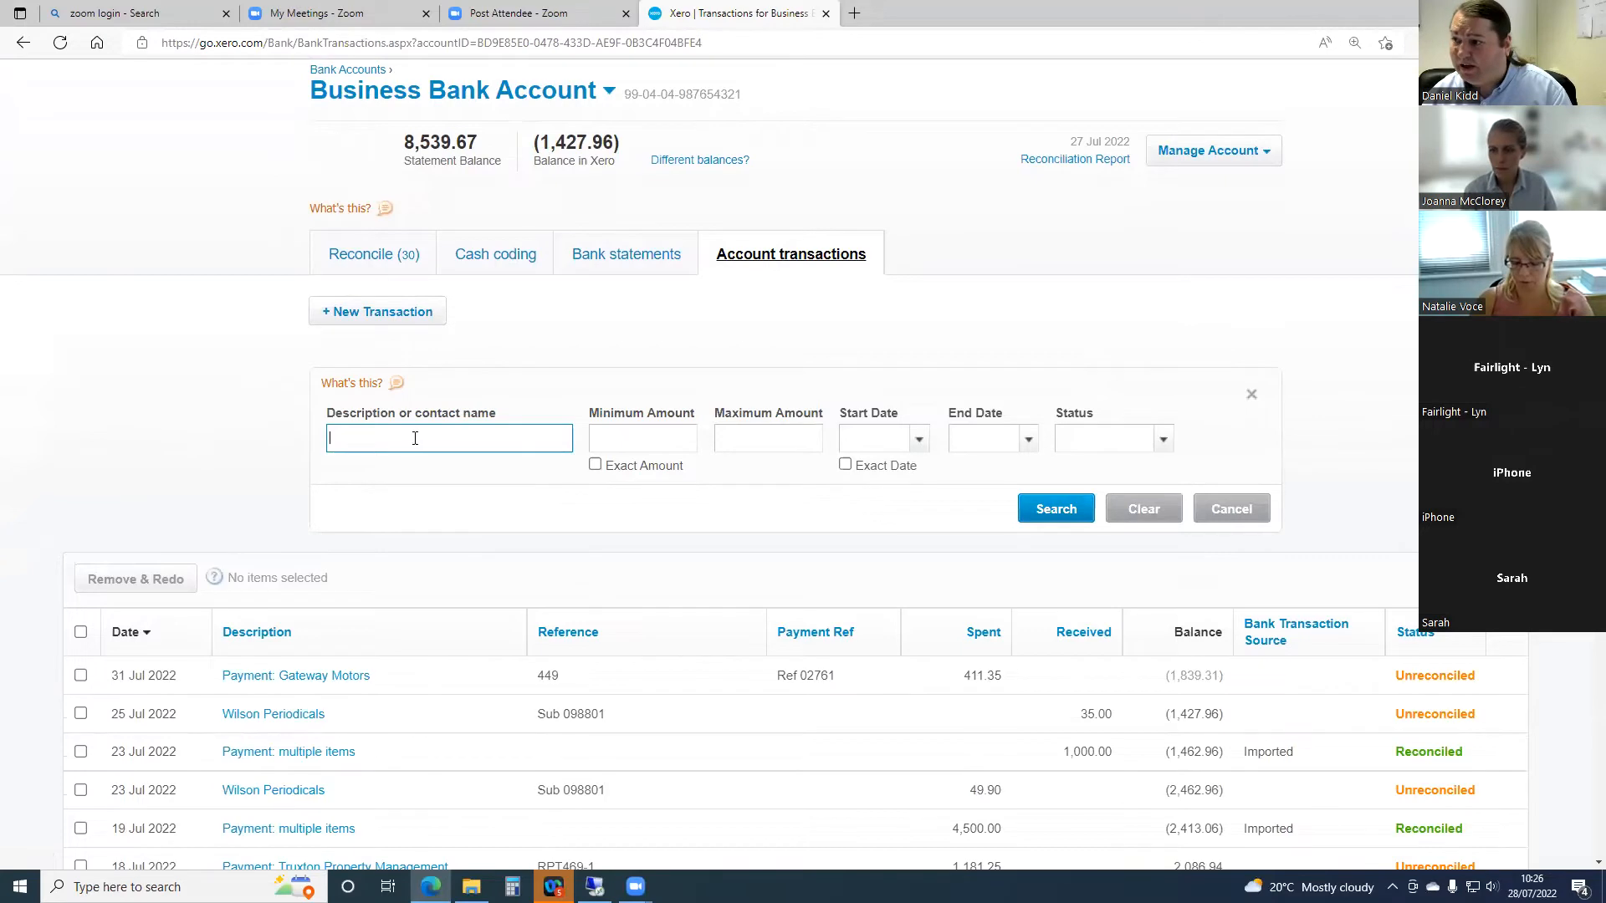
click(636, 433)
text(100)
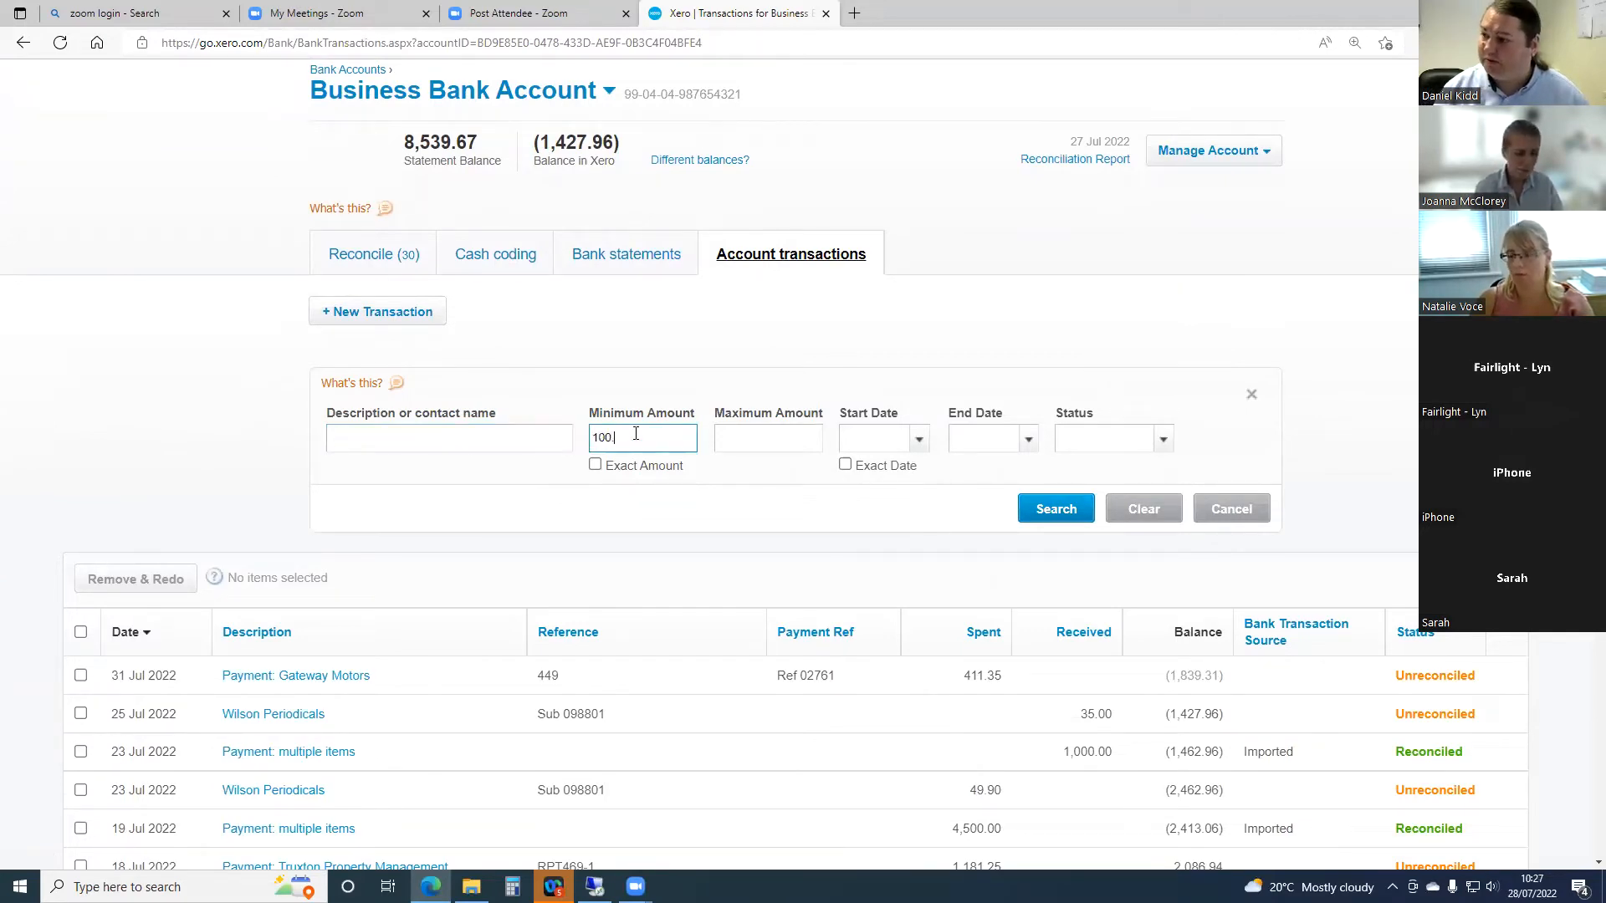
text(.00)
click(594, 464)
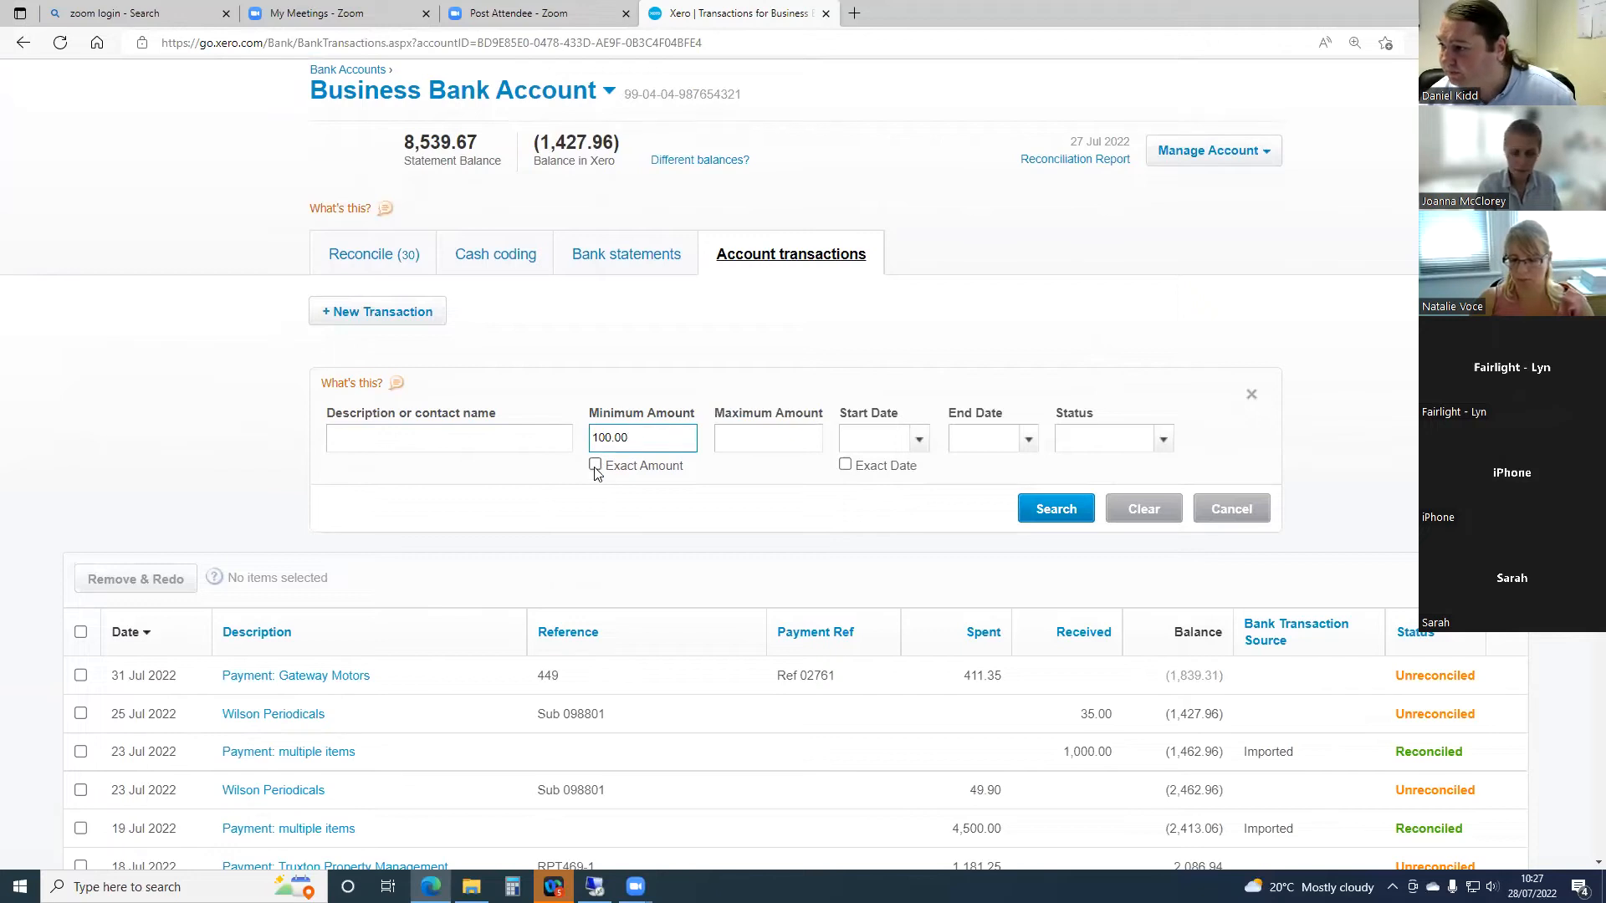
click(1057, 510)
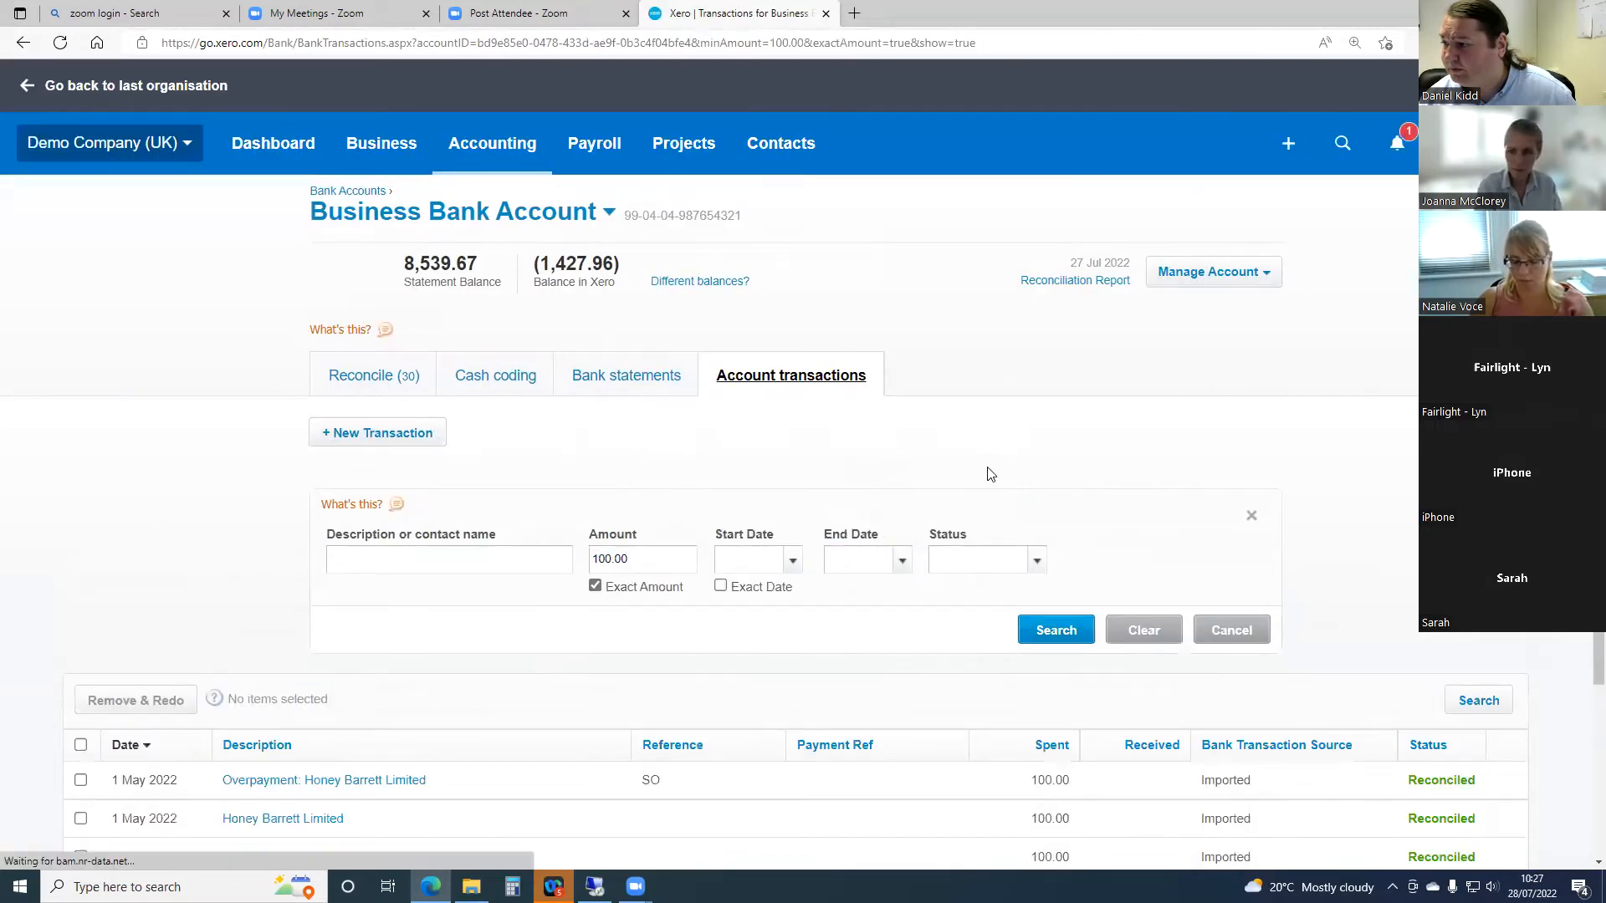
scroll(988, 472, down, 3)
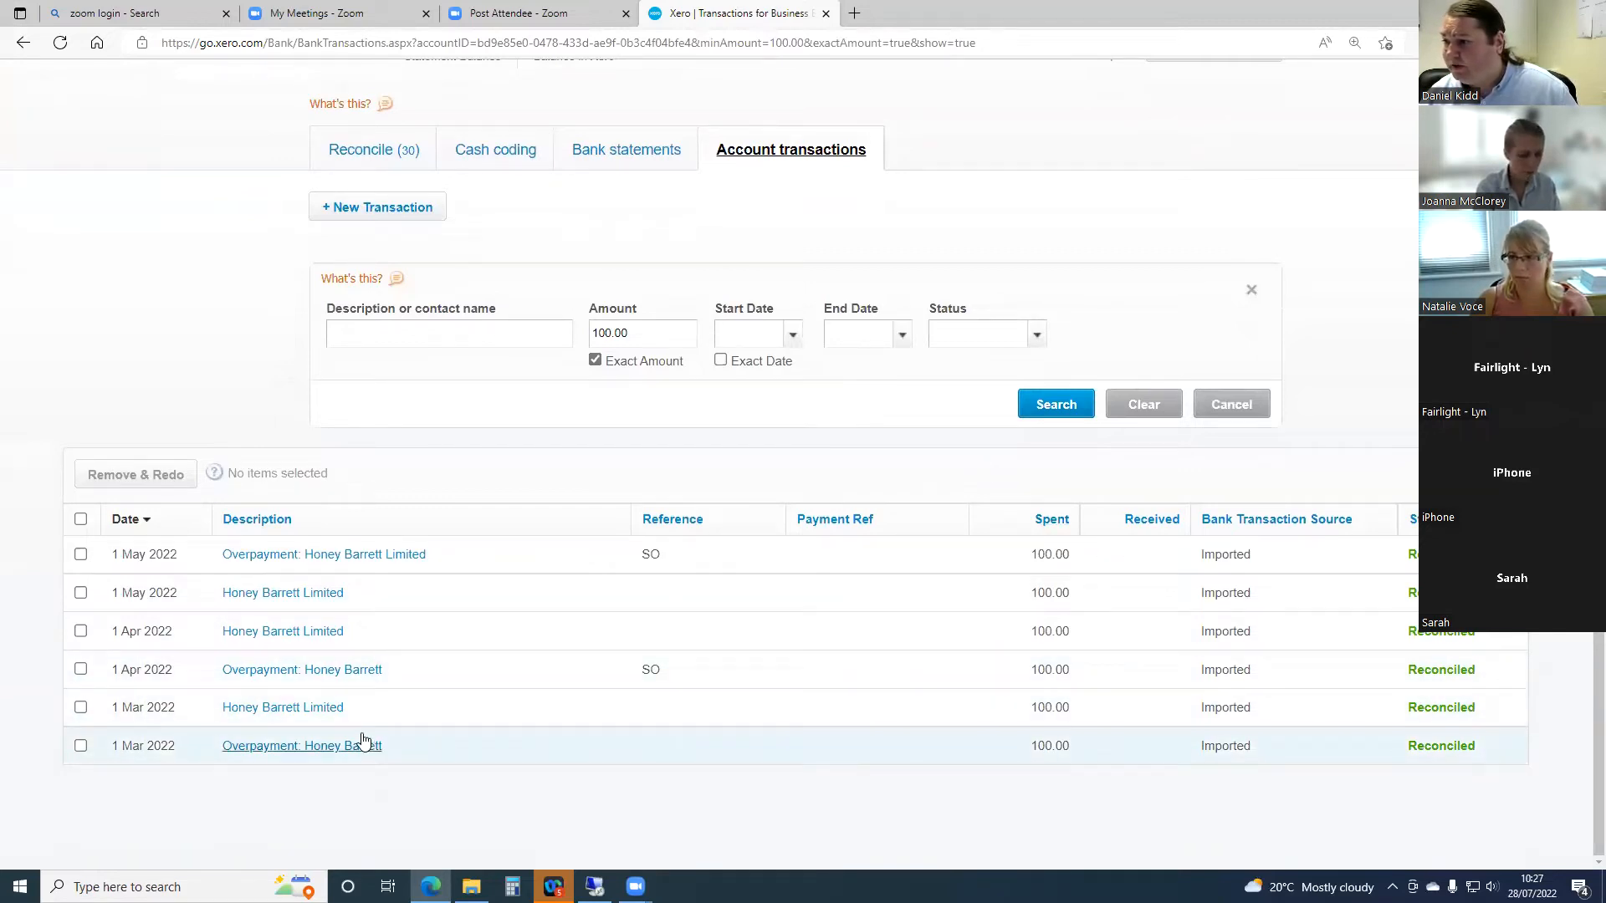
- Remove and redo the reconciled 1 Mar 2022 Honey Barrett Limited transaction that is not an overpayment
click(81, 708)
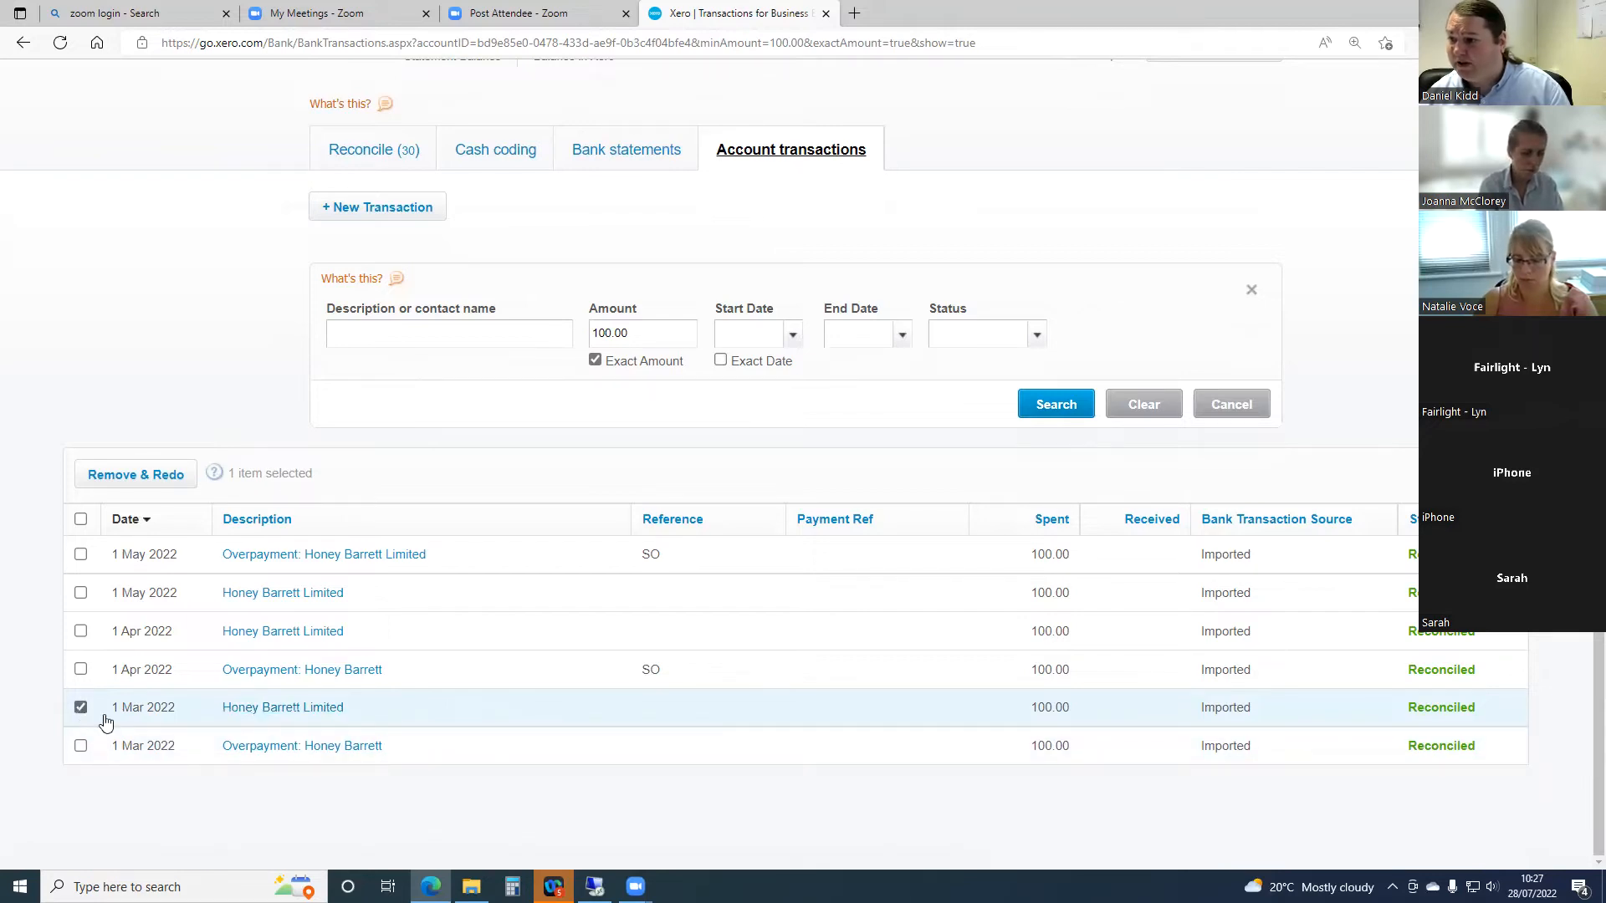
click(80, 709)
click(81, 709)
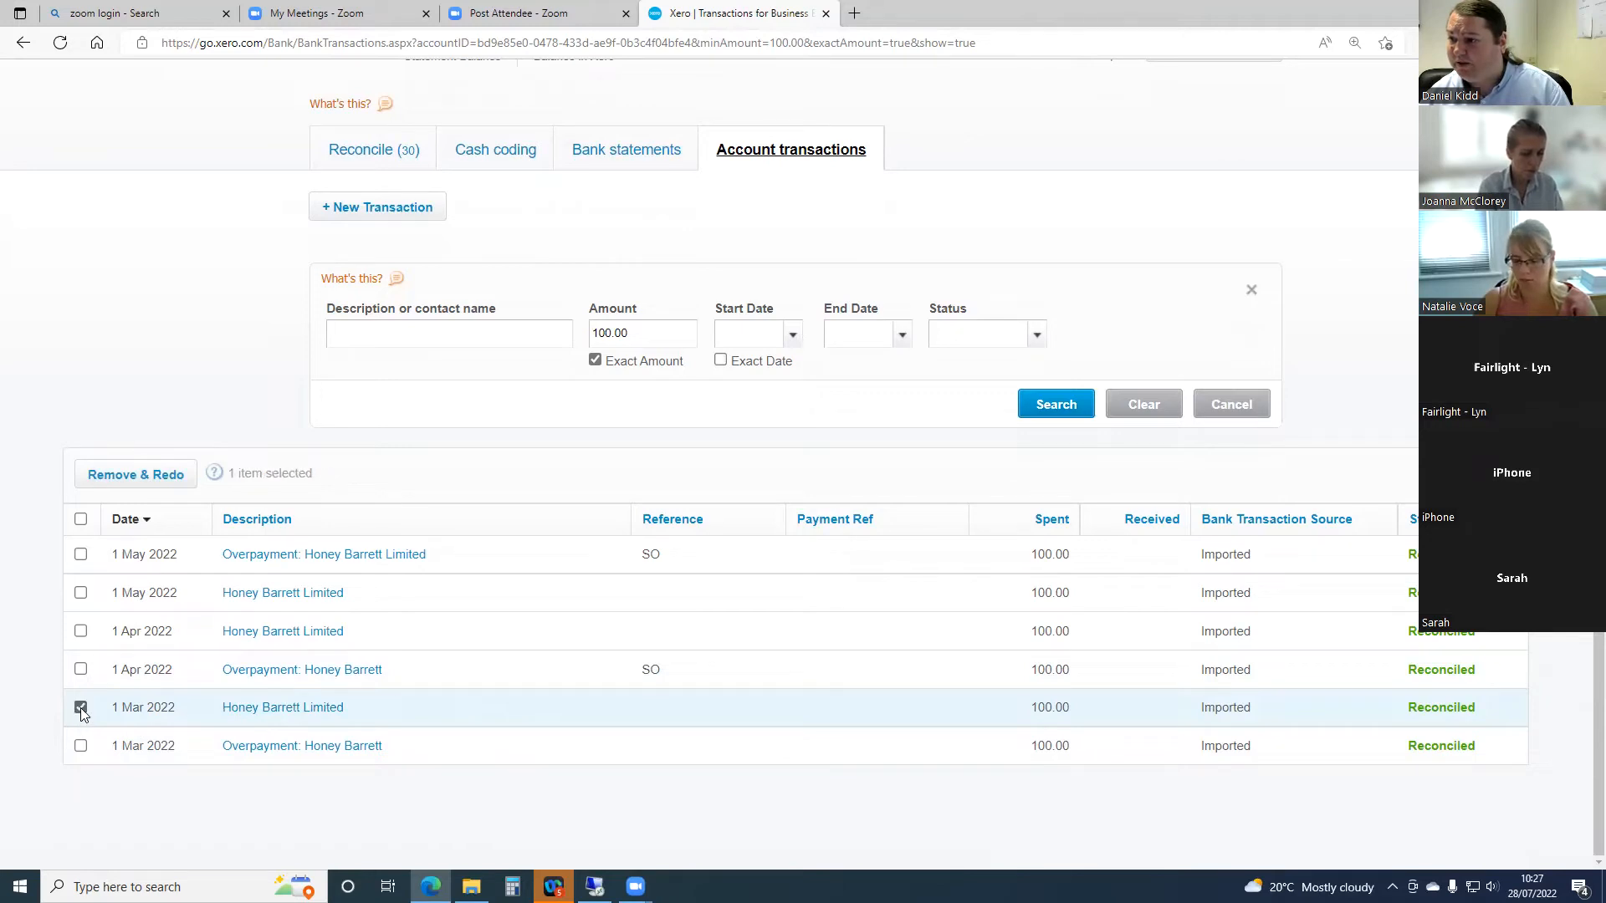
click(142, 478)
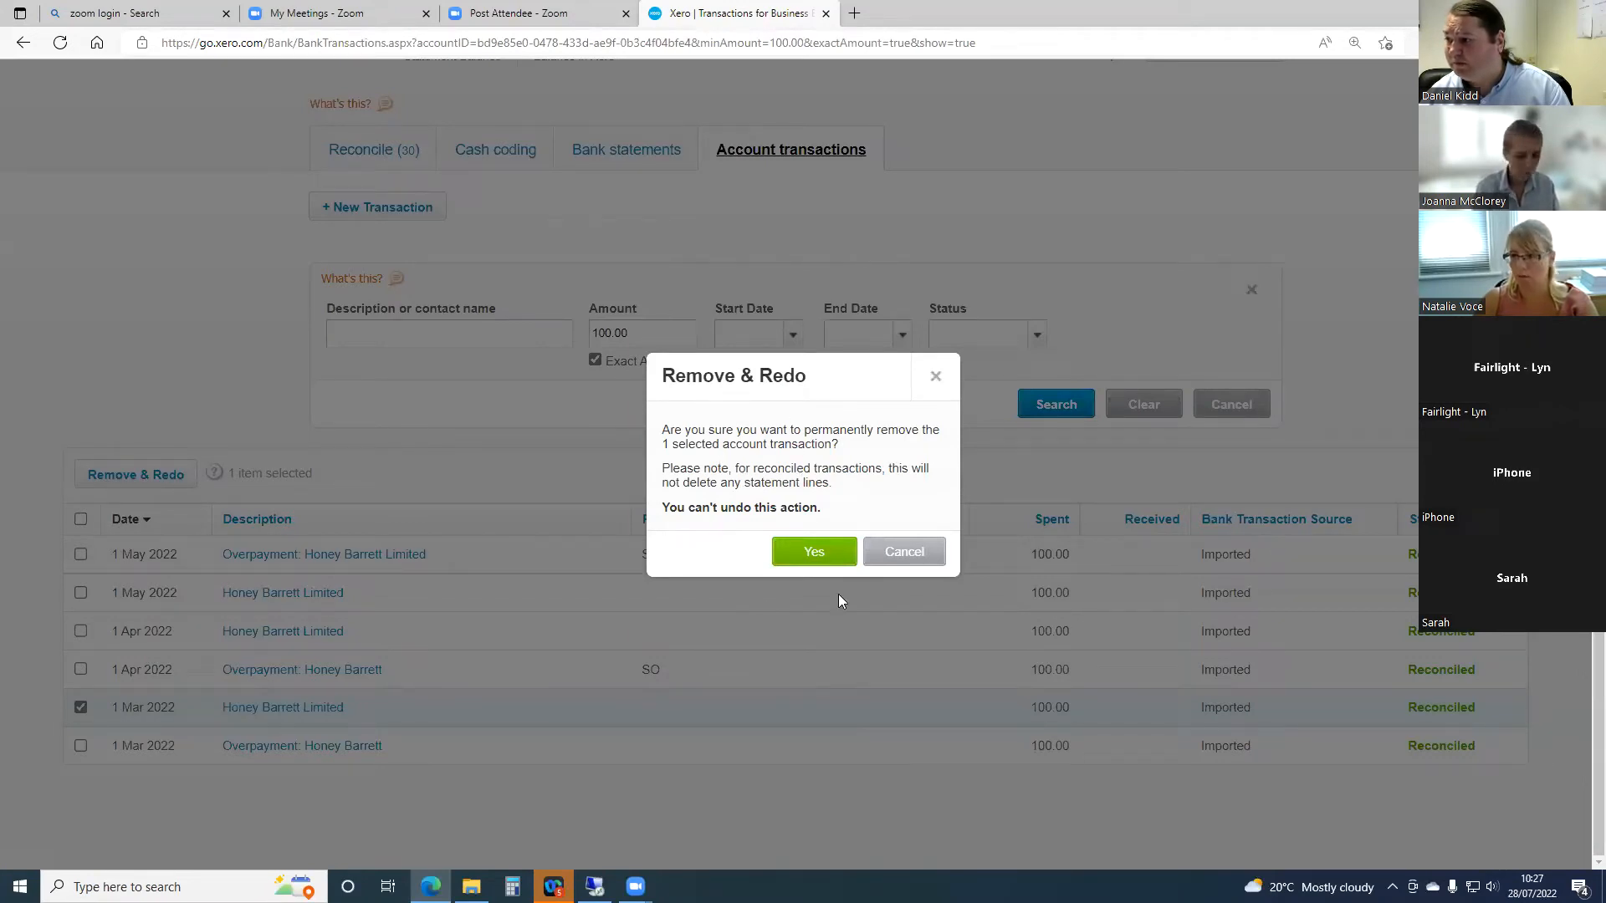
click(795, 553)
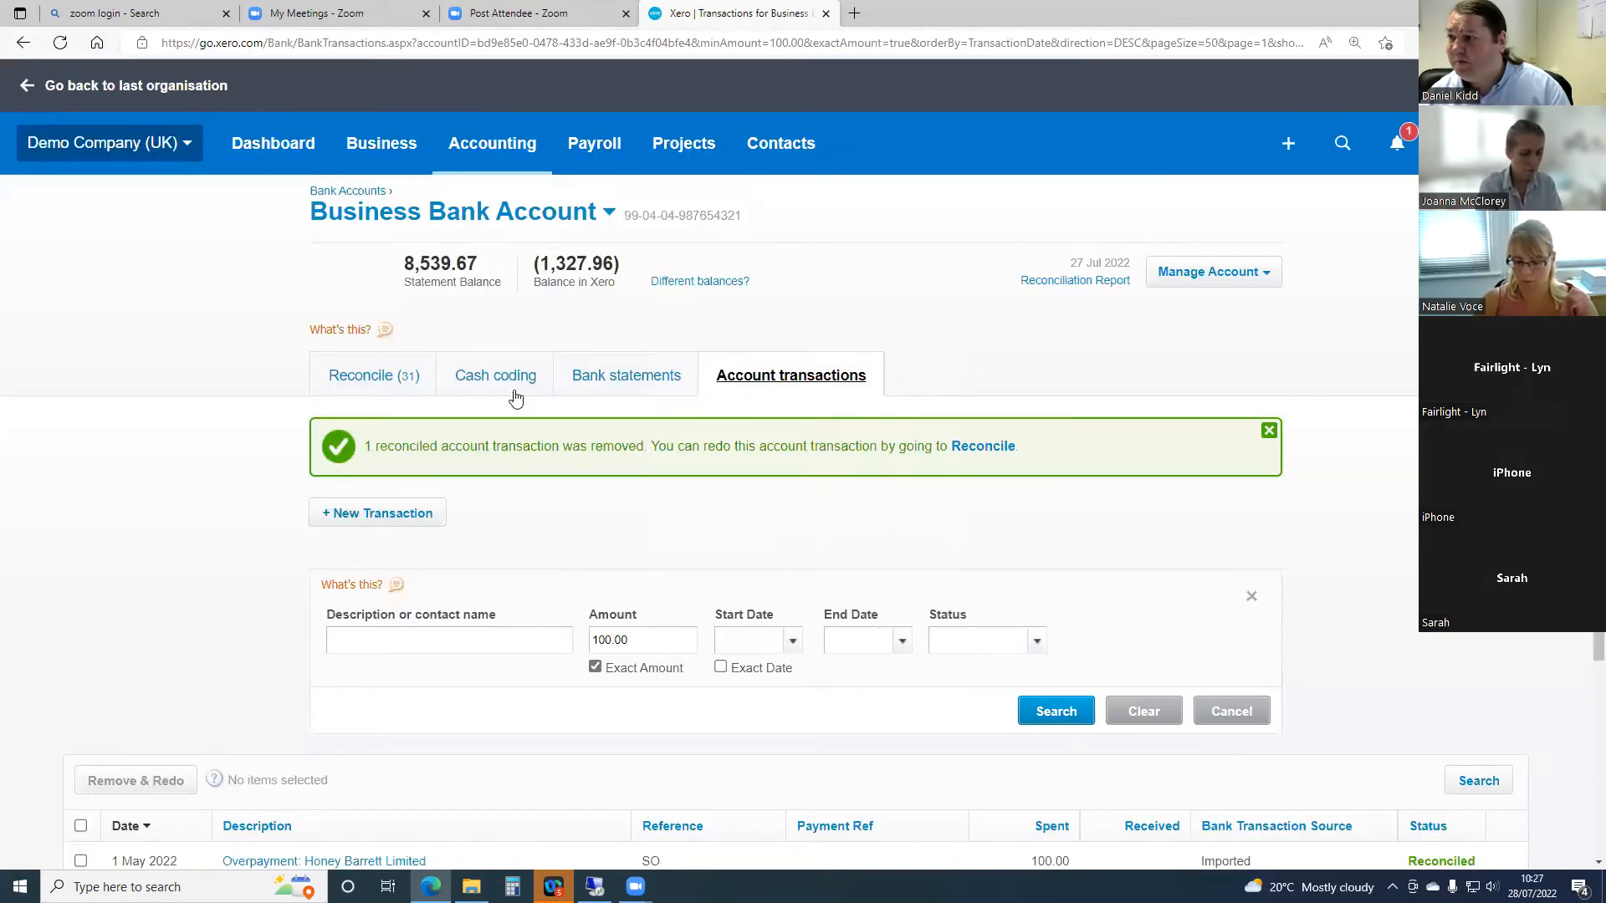
- In the reconciliation list, delete the 1 Mar 2022 Honey Barrett Limited statement line for 100.00
click(383, 381)
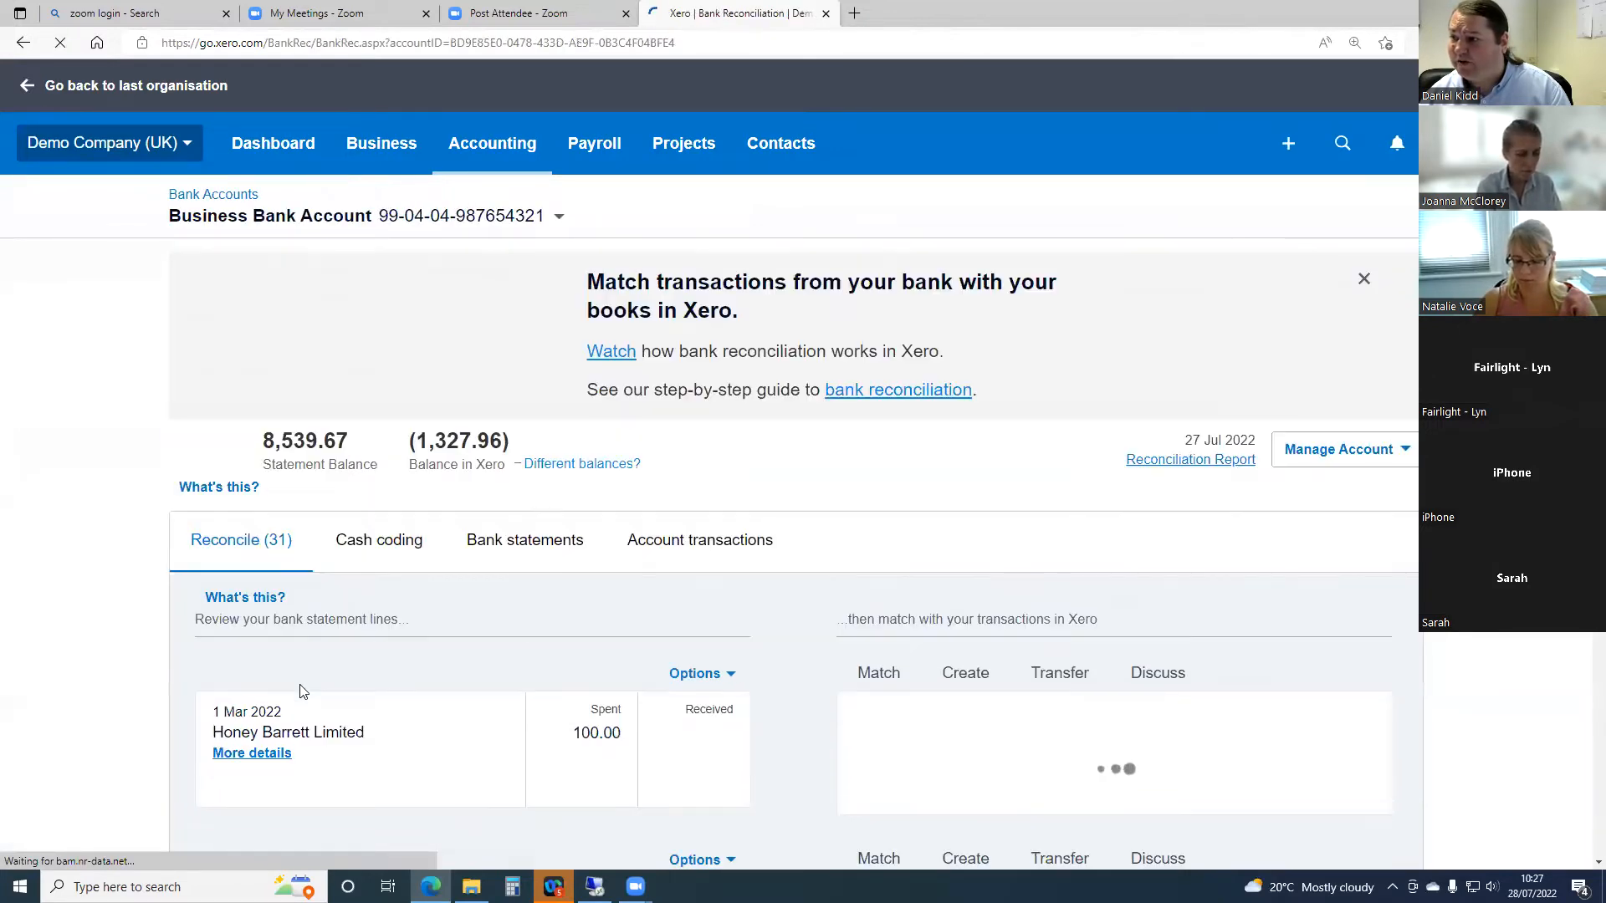
scroll(450, 578, down, 3)
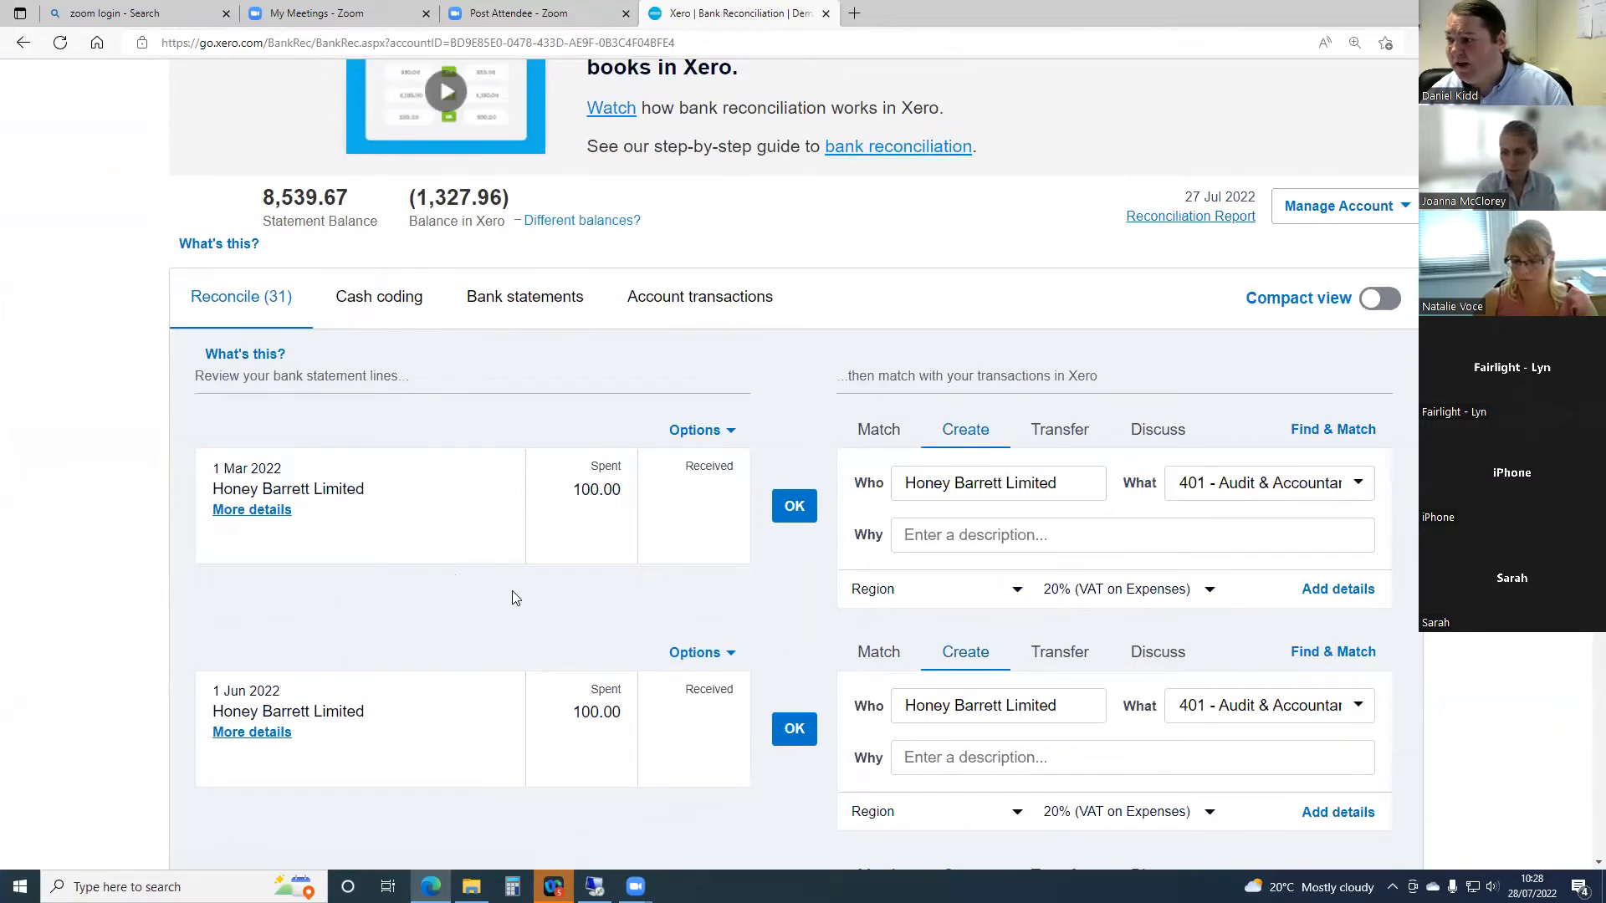
click(727, 440)
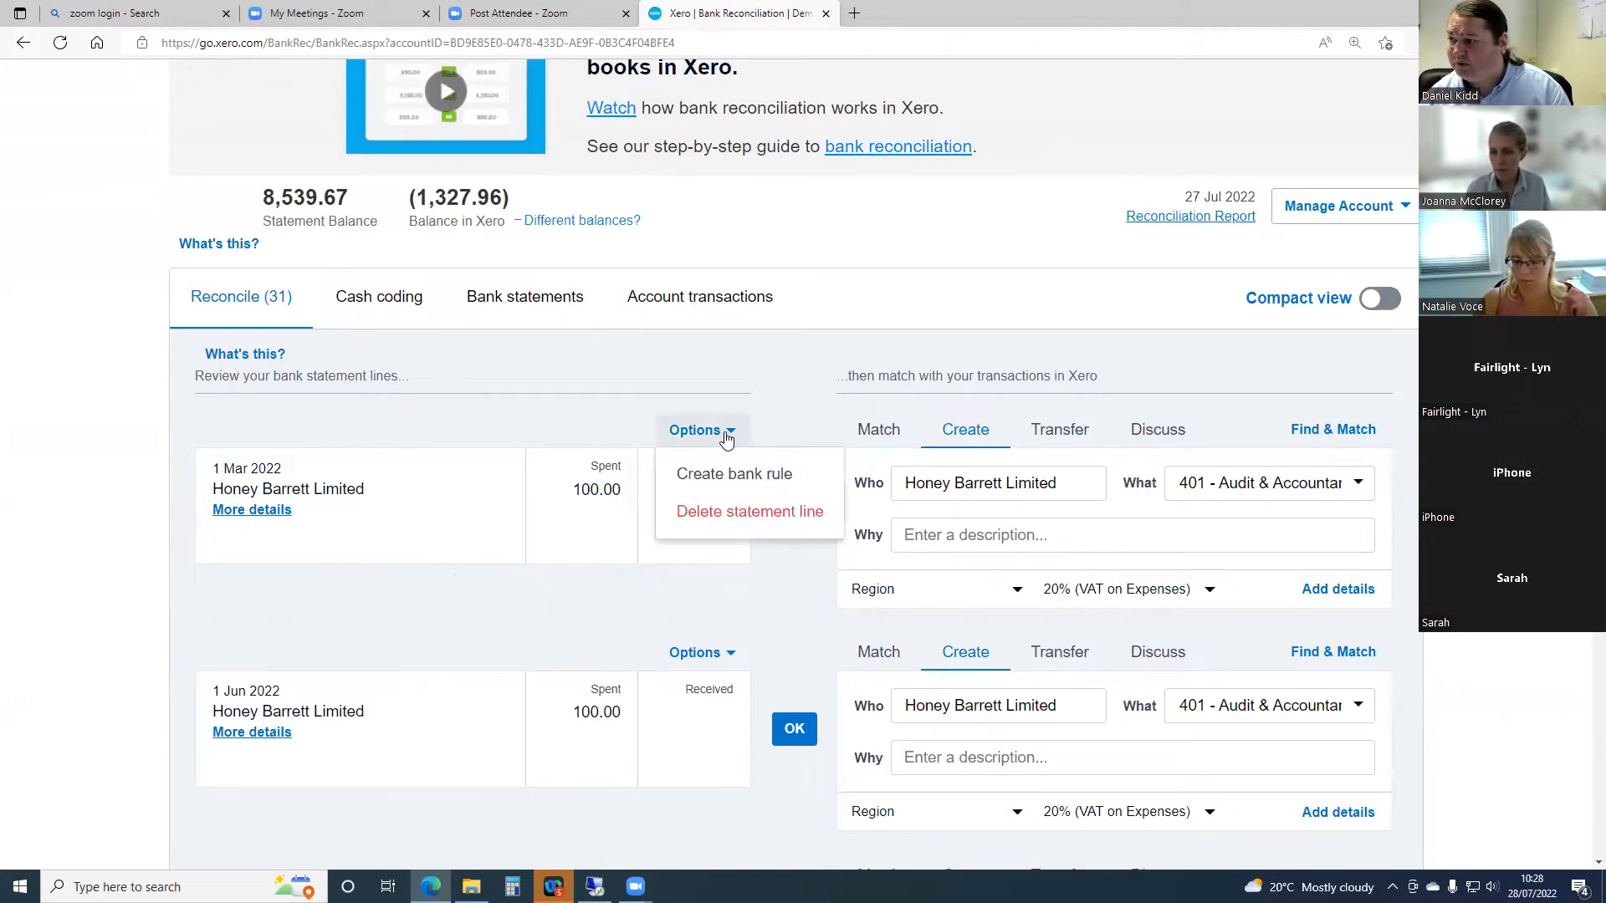
click(727, 522)
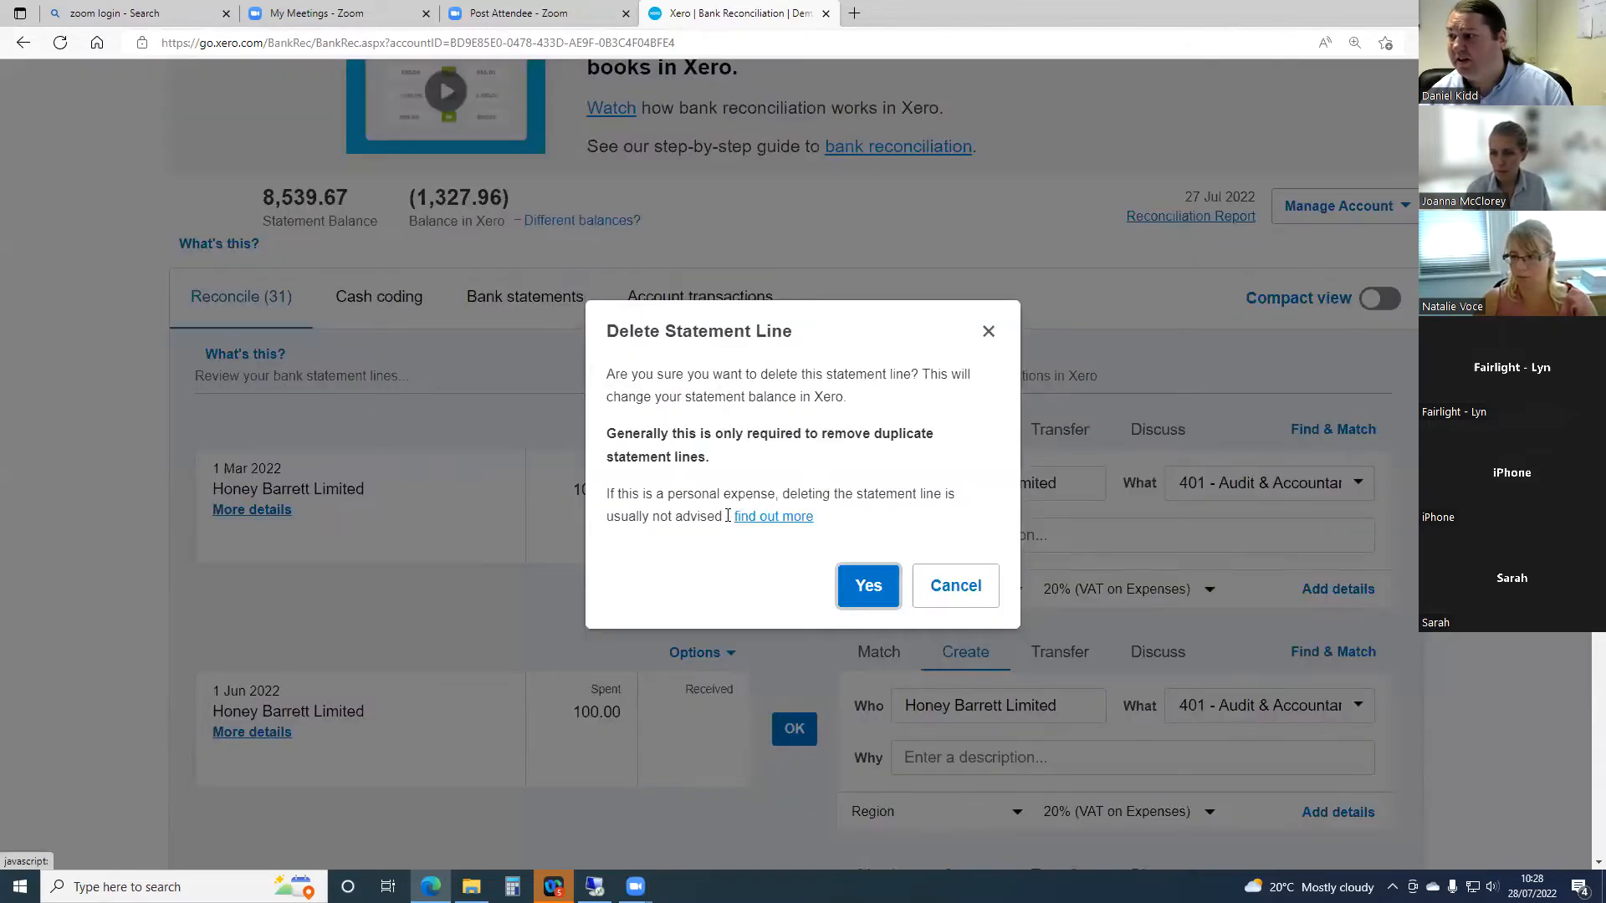
click(866, 594)
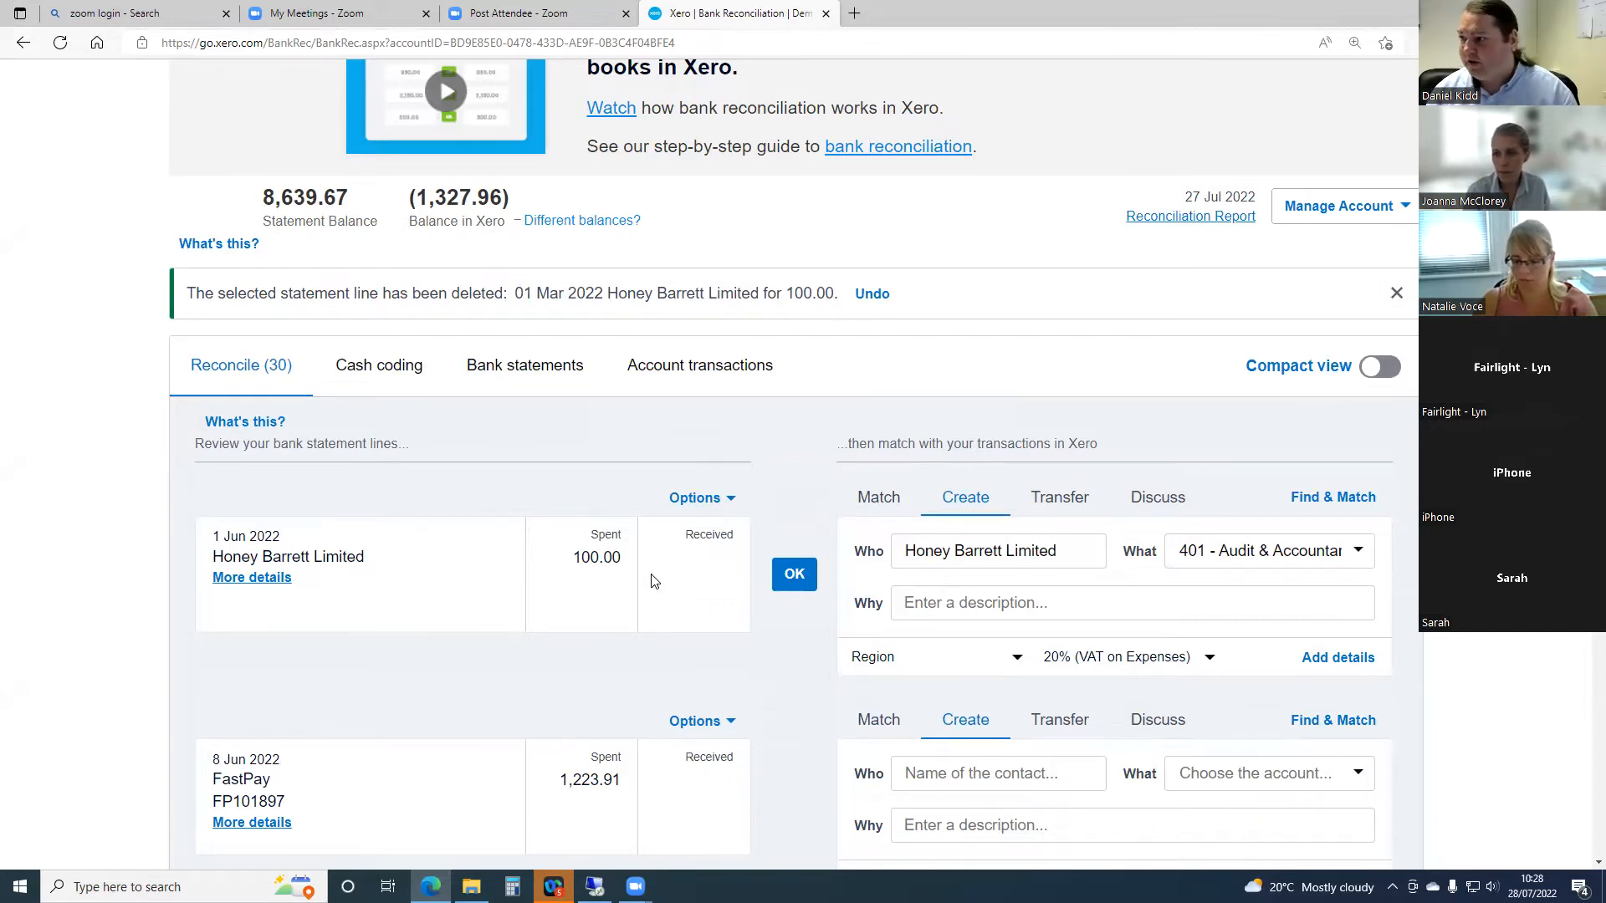
- In the bank statement lines, restore the deleted 17 Jul 2022 Exps line for 29.50
click(525, 368)
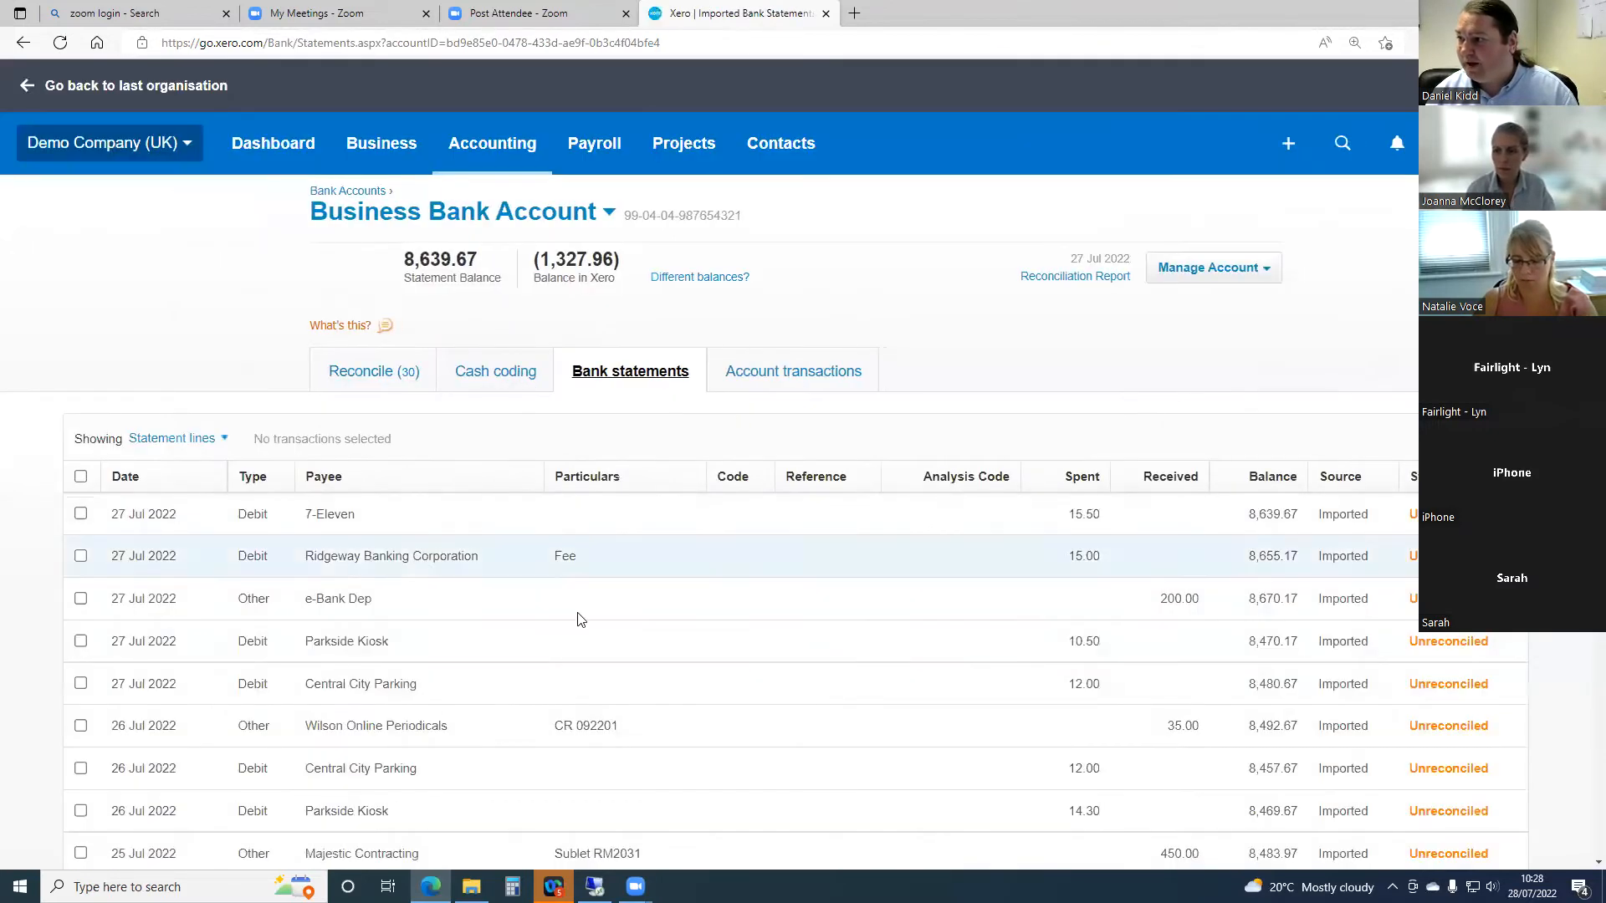
scroll(577, 623, down, 4)
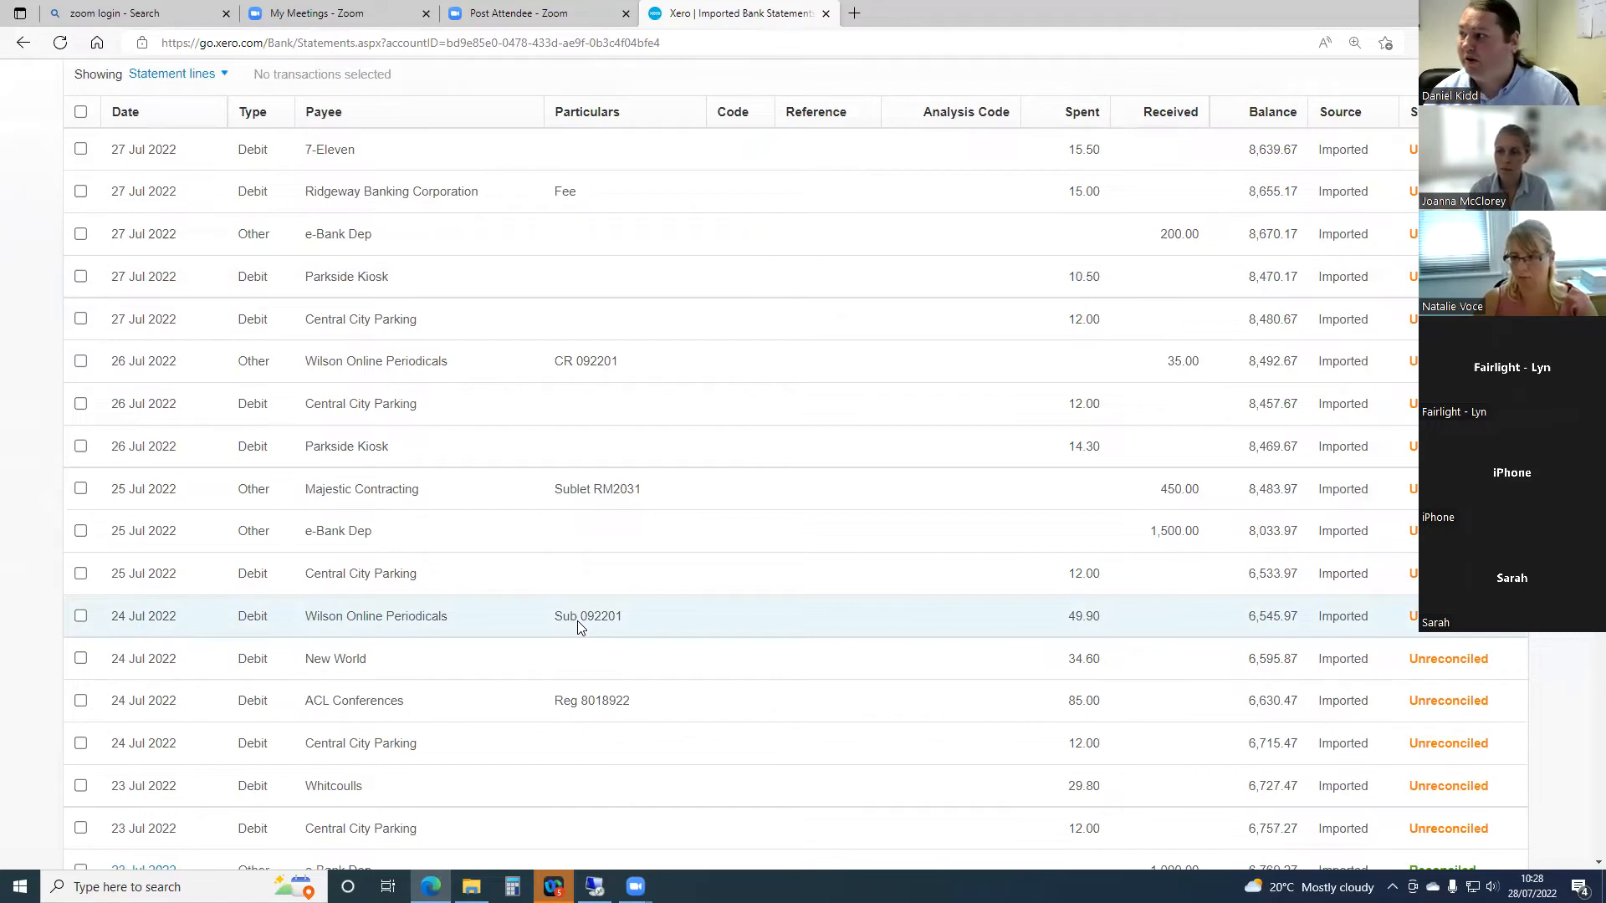
scroll(577, 621, down, 5)
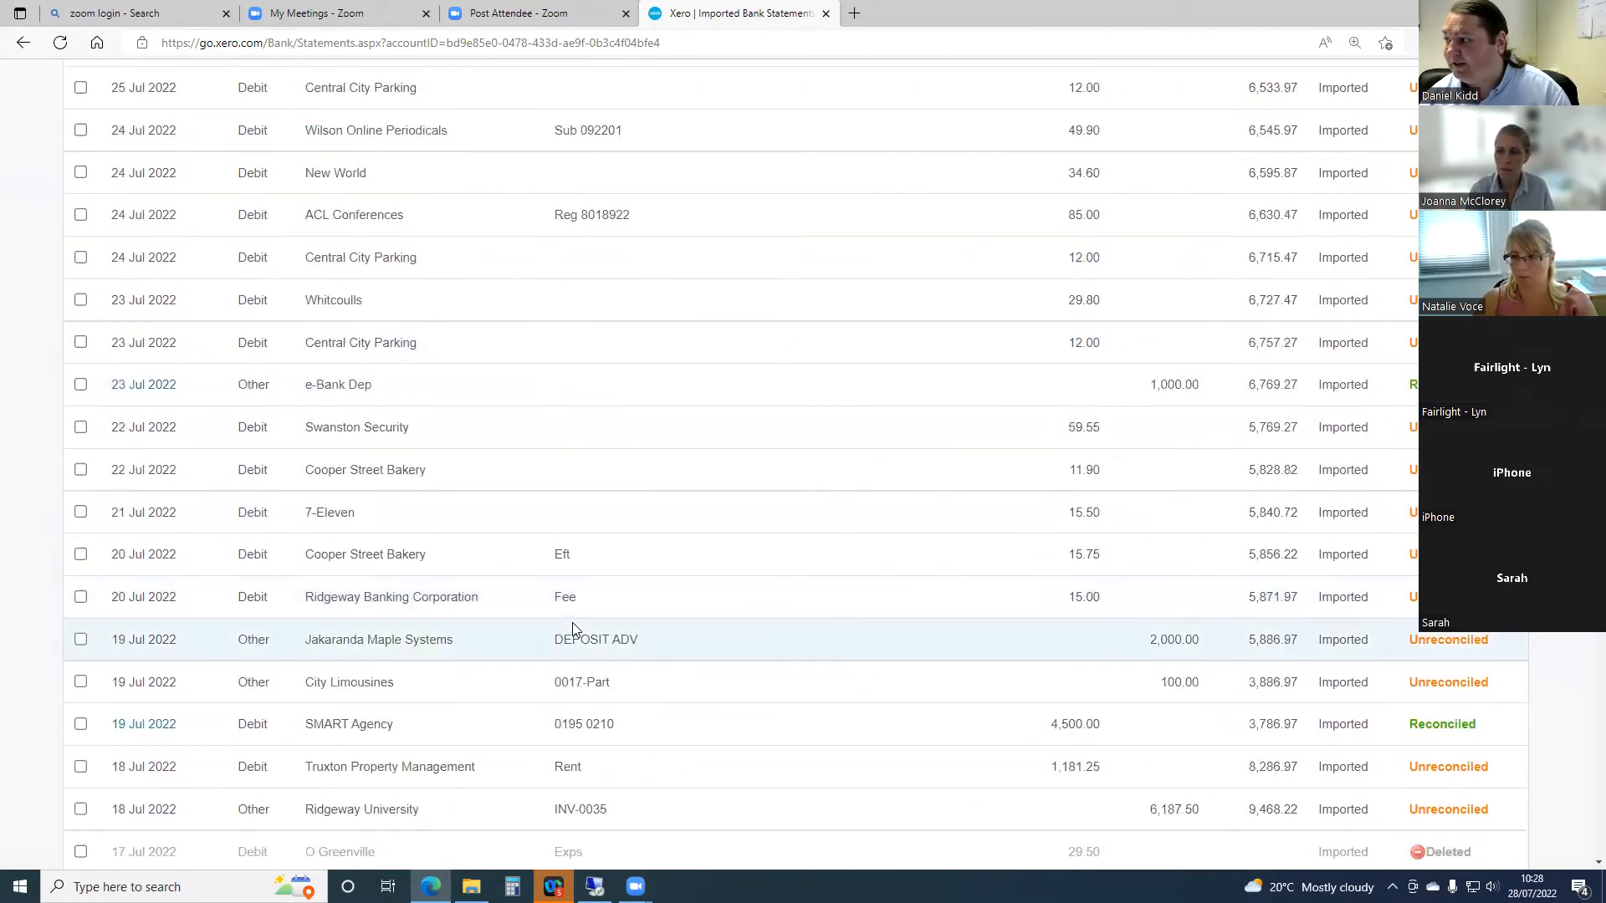
scroll(573, 626, down, 4)
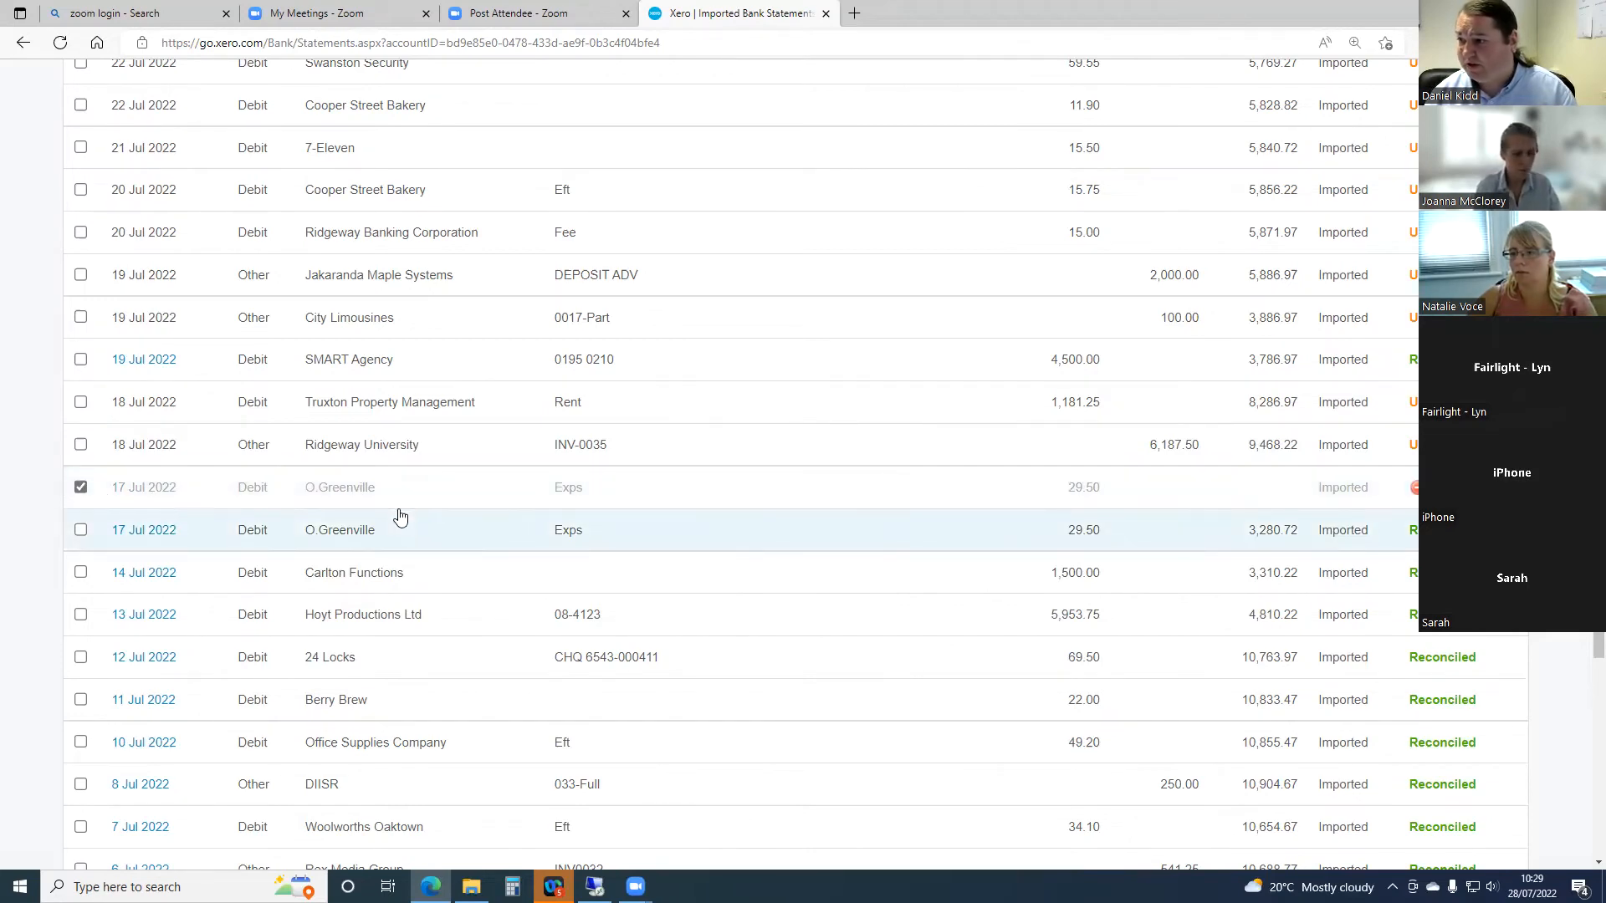
scroll(400, 516, up, 6)
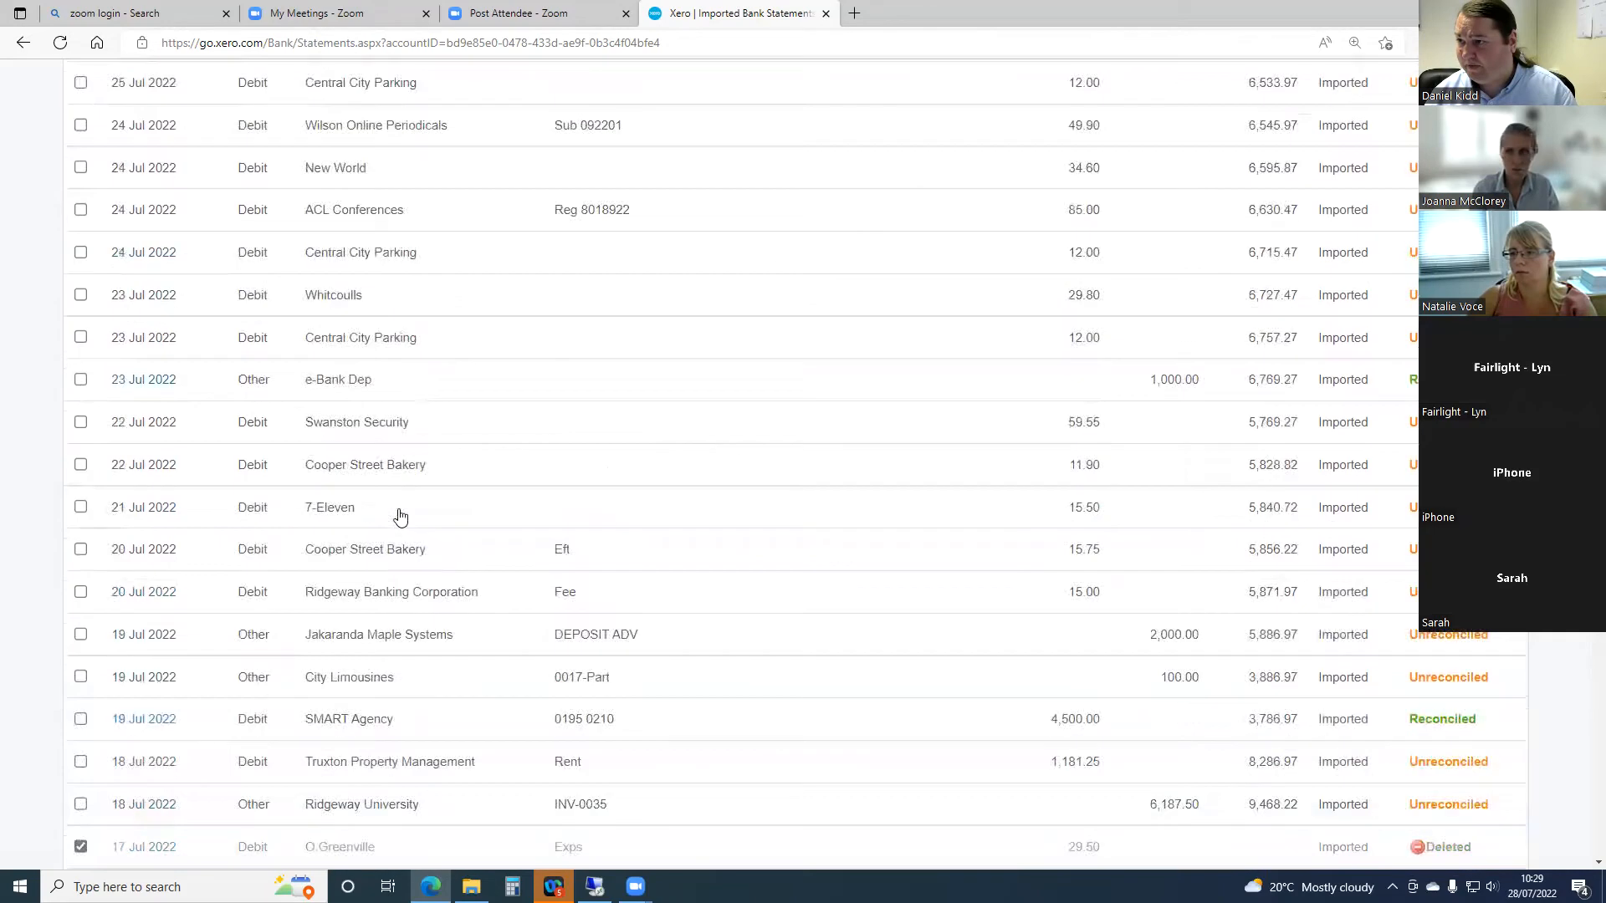
scroll(400, 516, up, 7)
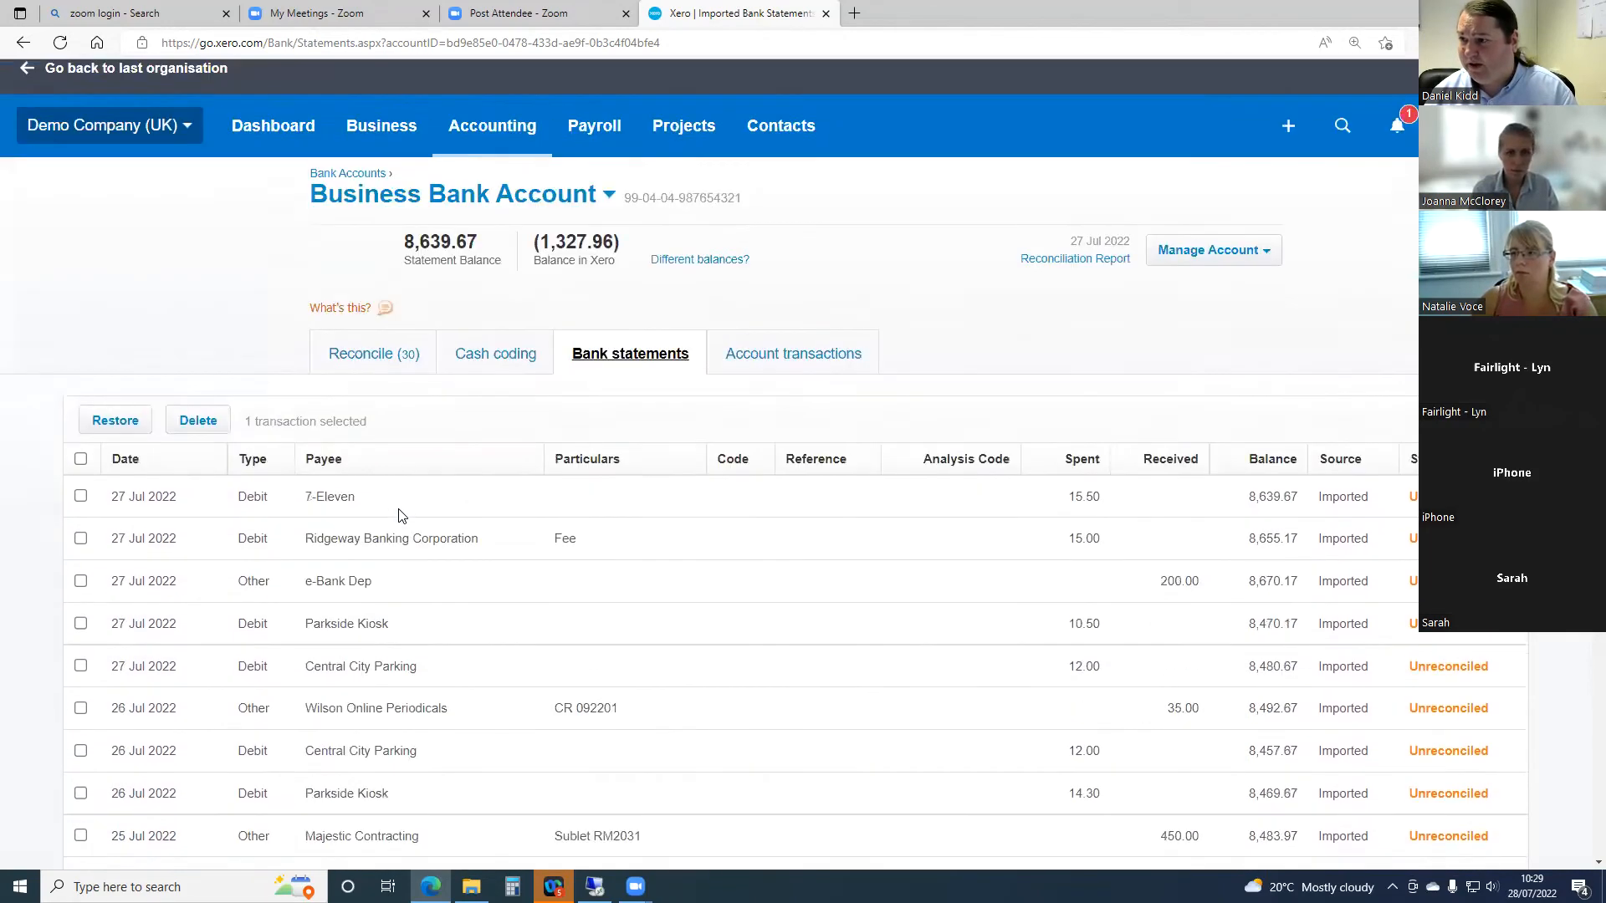
scroll(399, 510, down, 1)
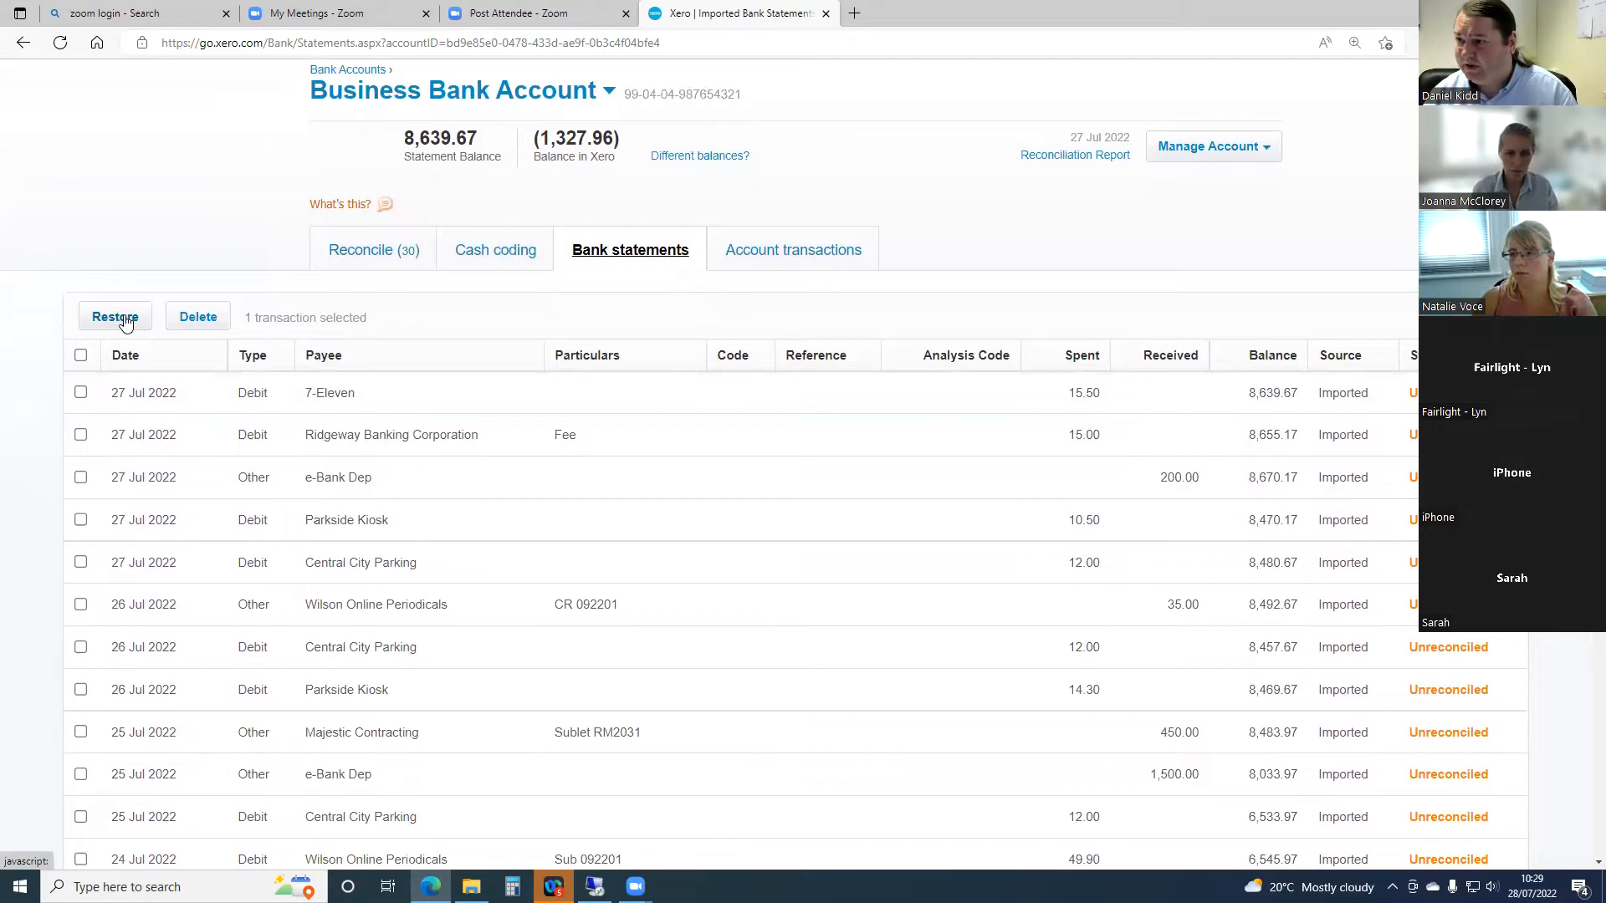
click(124, 317)
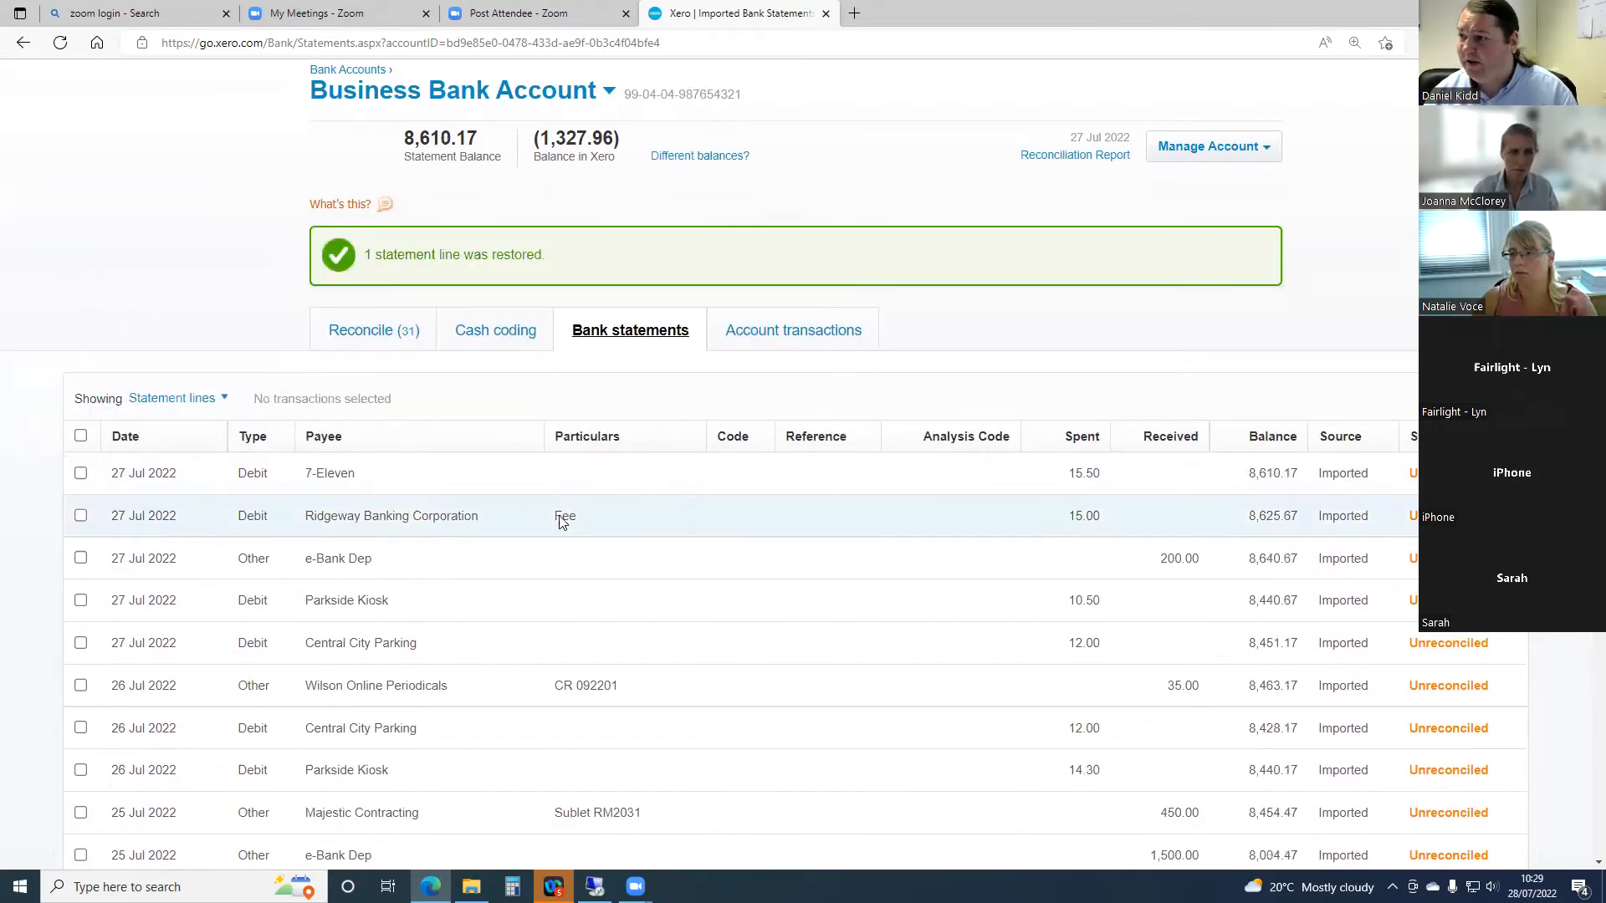
- Return to the reconciliation list and look over the unreconciled statement lines
click(378, 332)
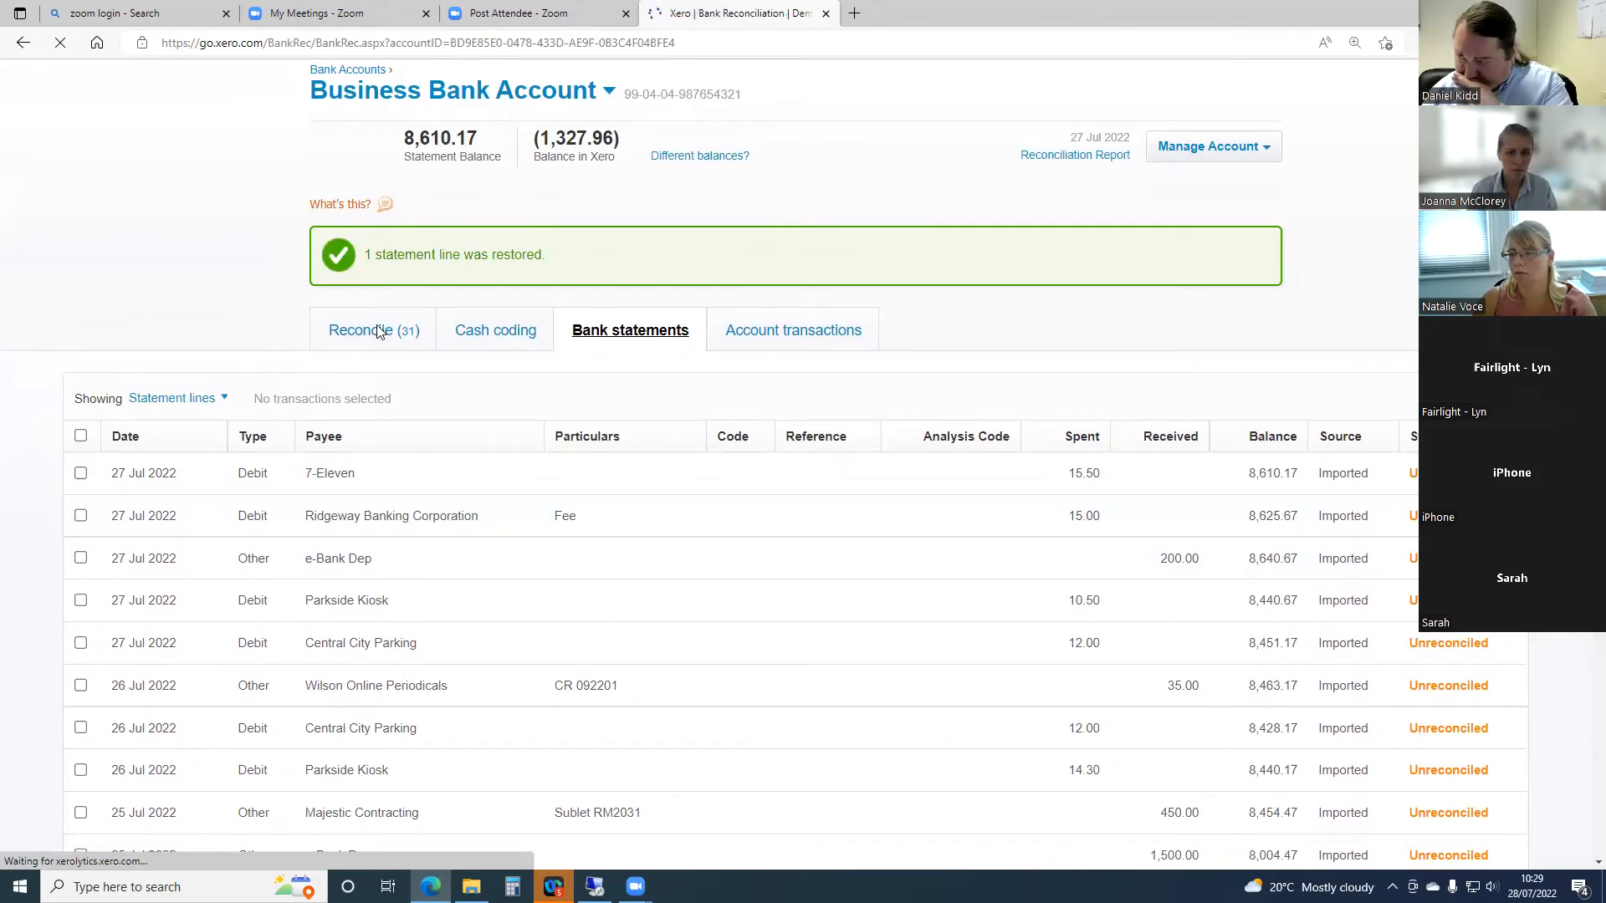
scroll(373, 535, down, 5)
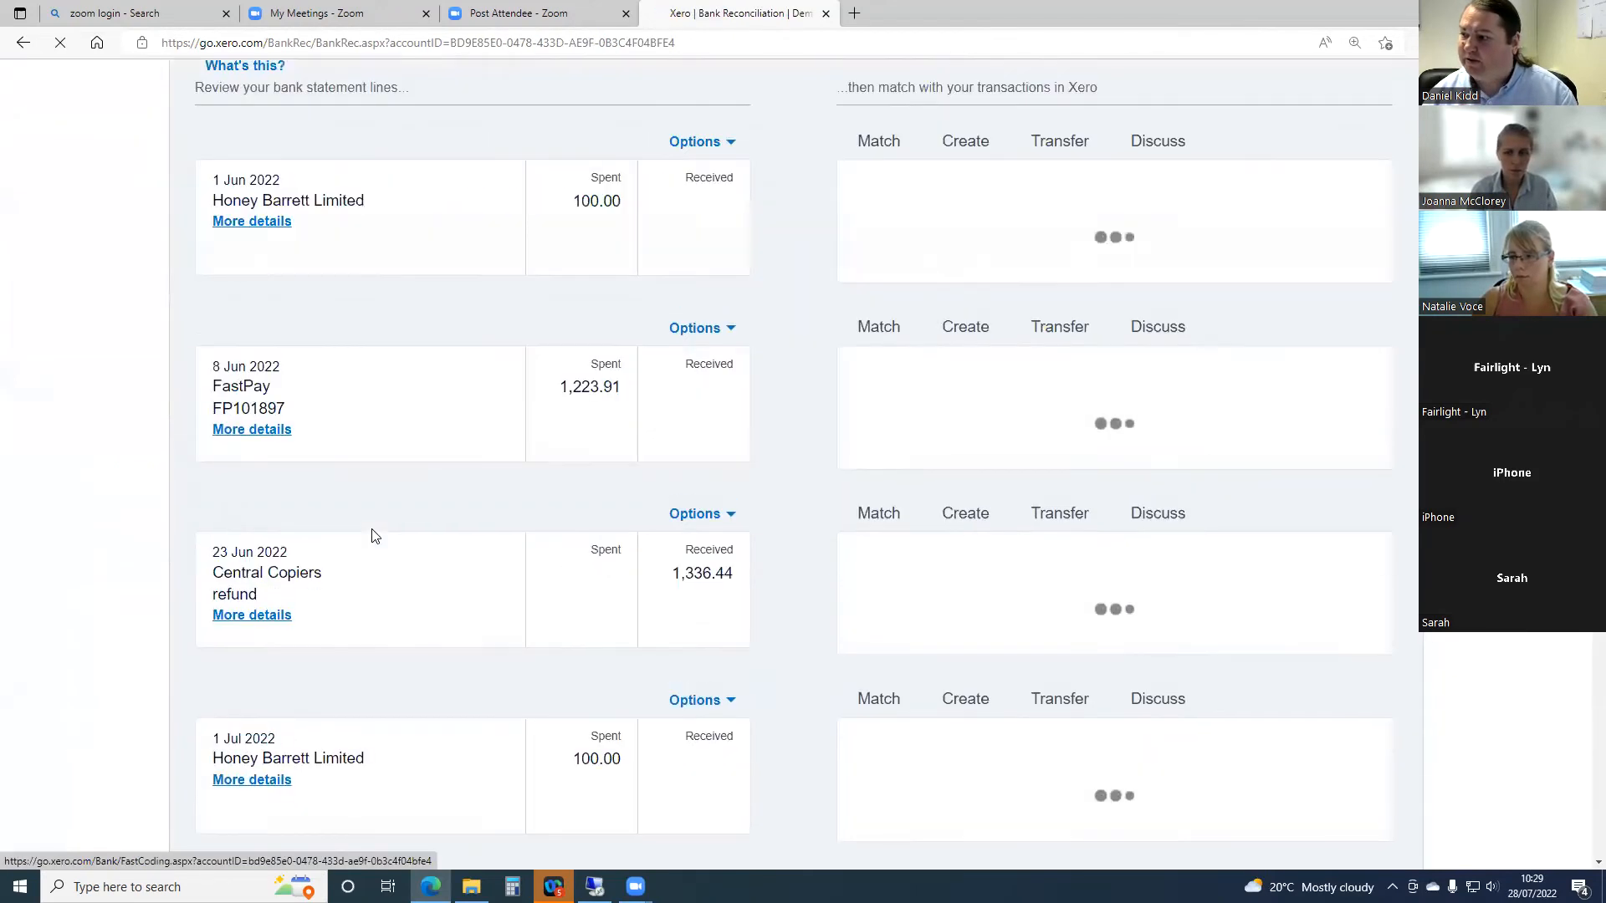
scroll(374, 535, up, 4)
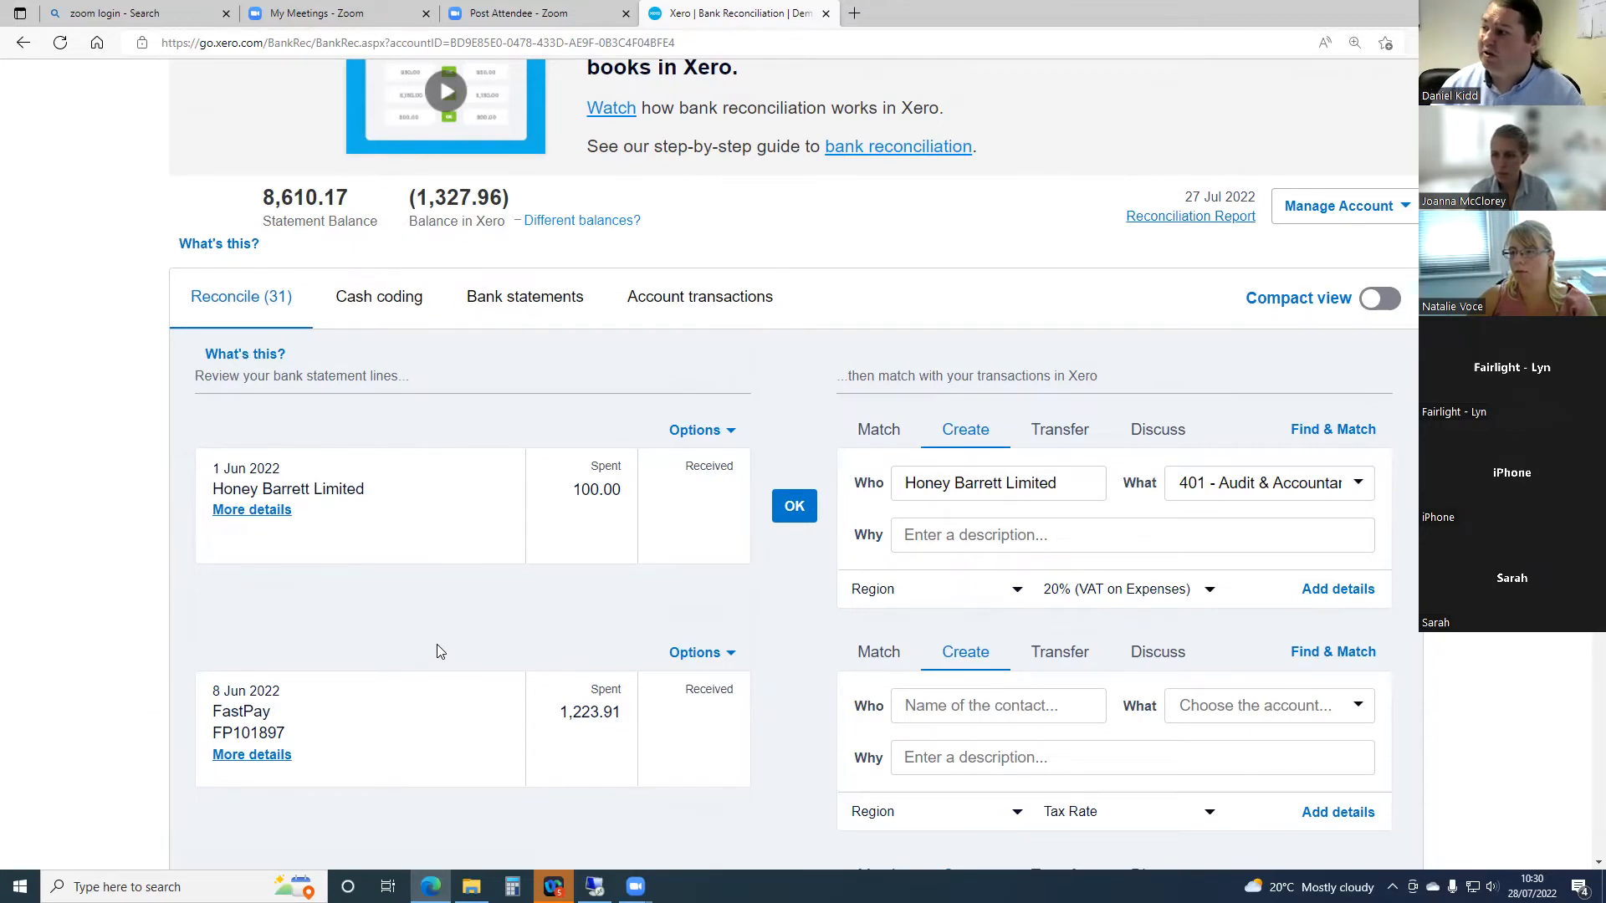
- Open the statement import page for the Business Bank Account and download the CSV template
click(1374, 215)
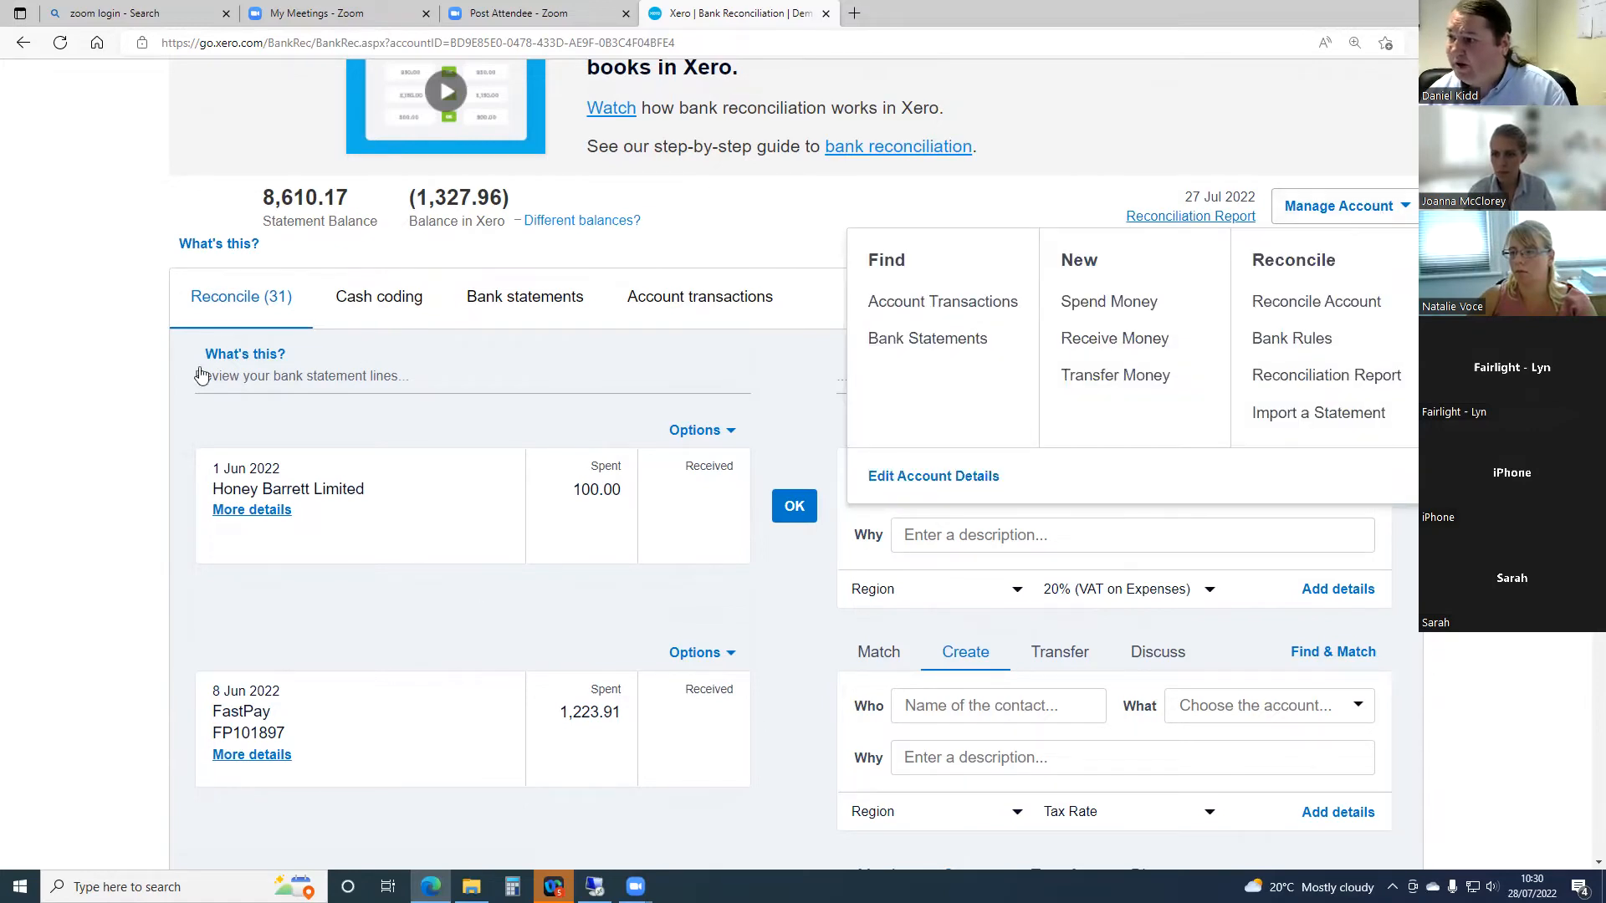
click(80, 423)
scroll(7, 391, up, 3)
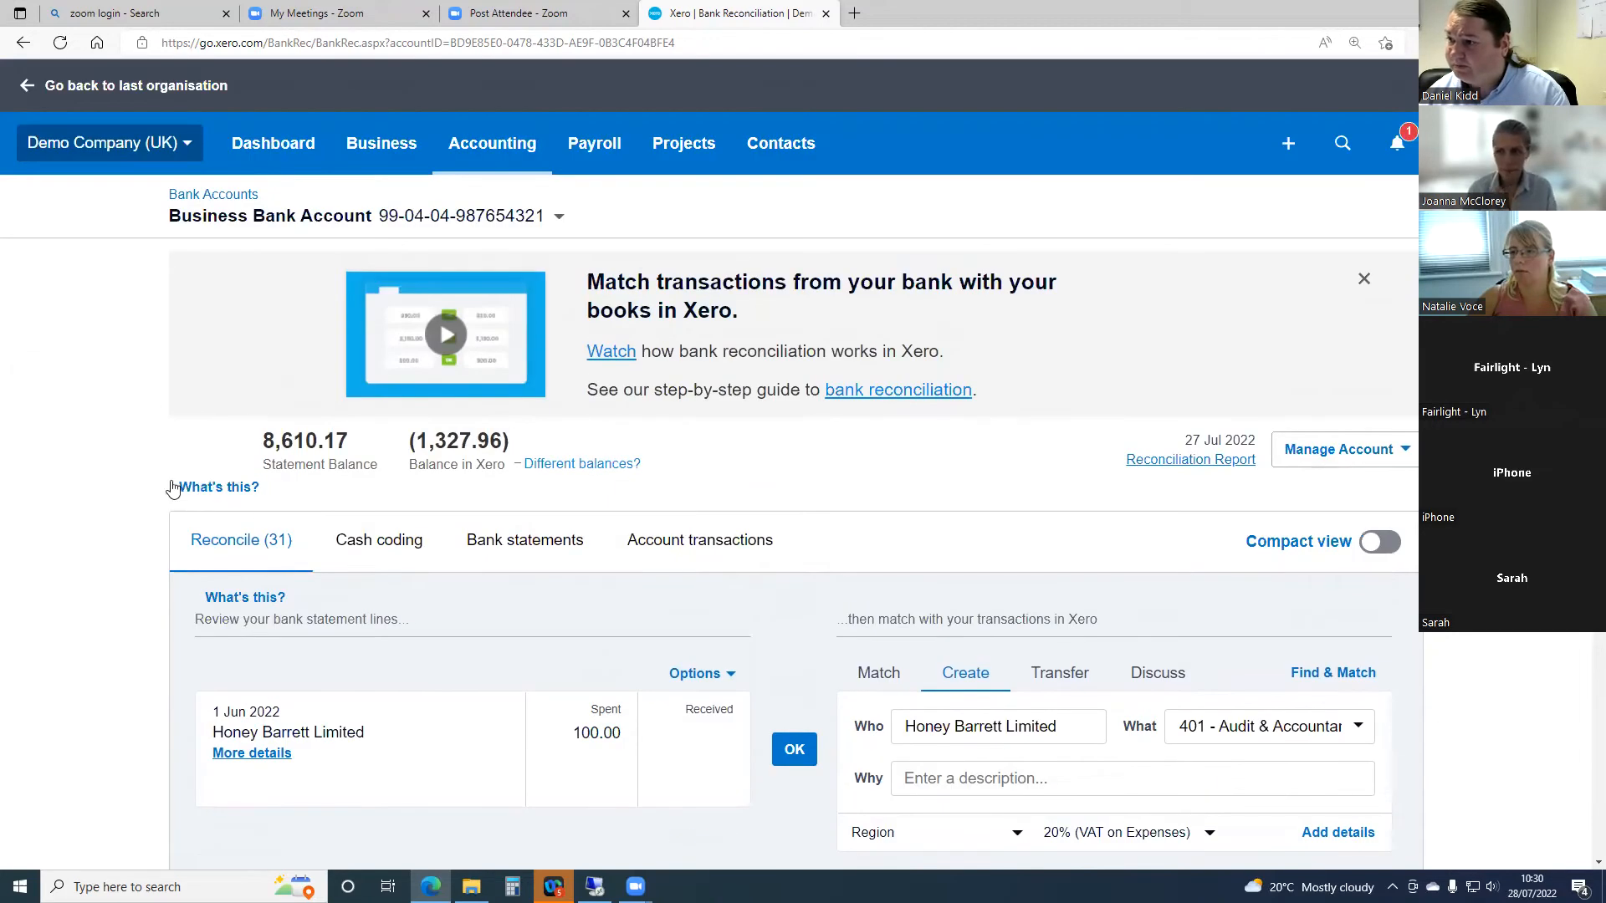
scroll(572, 548, down, 1)
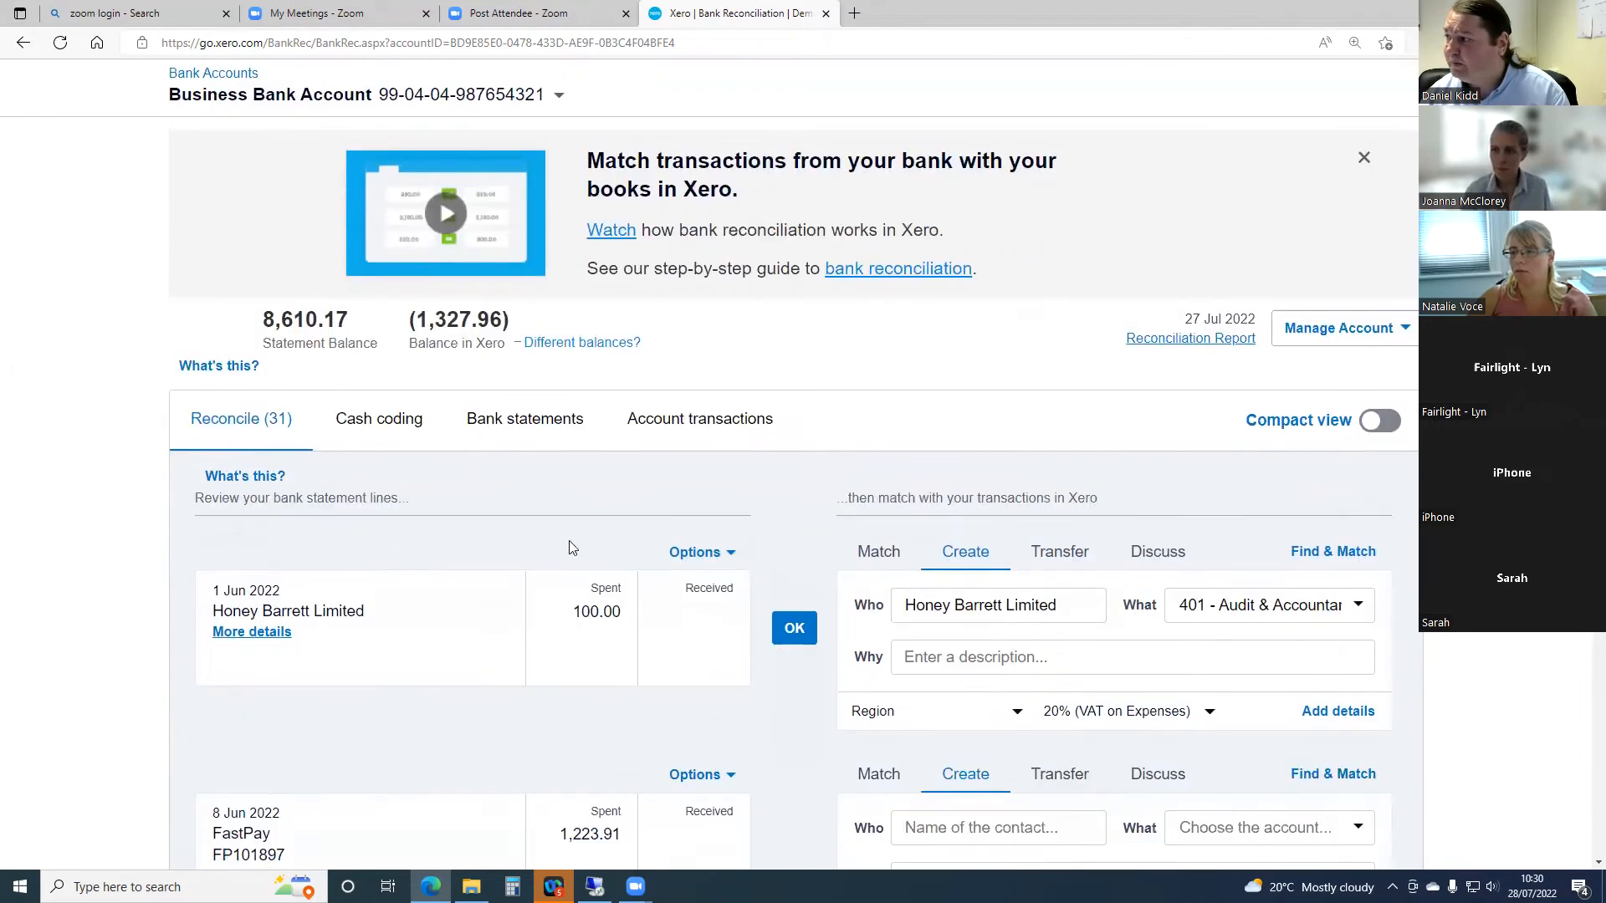
click(1407, 332)
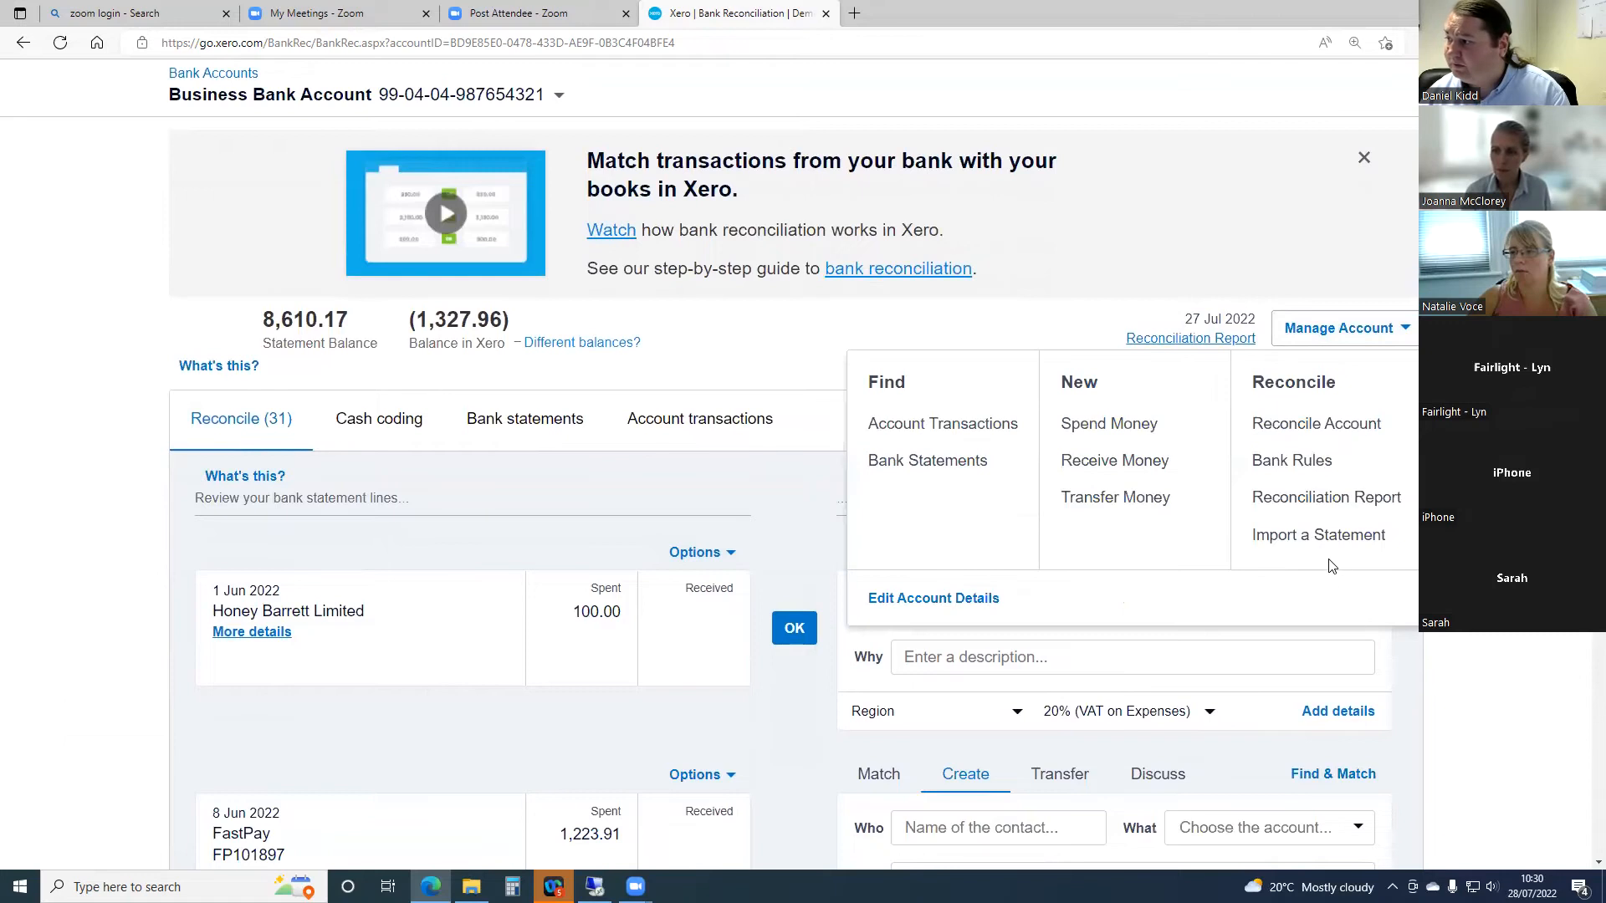
click(1327, 536)
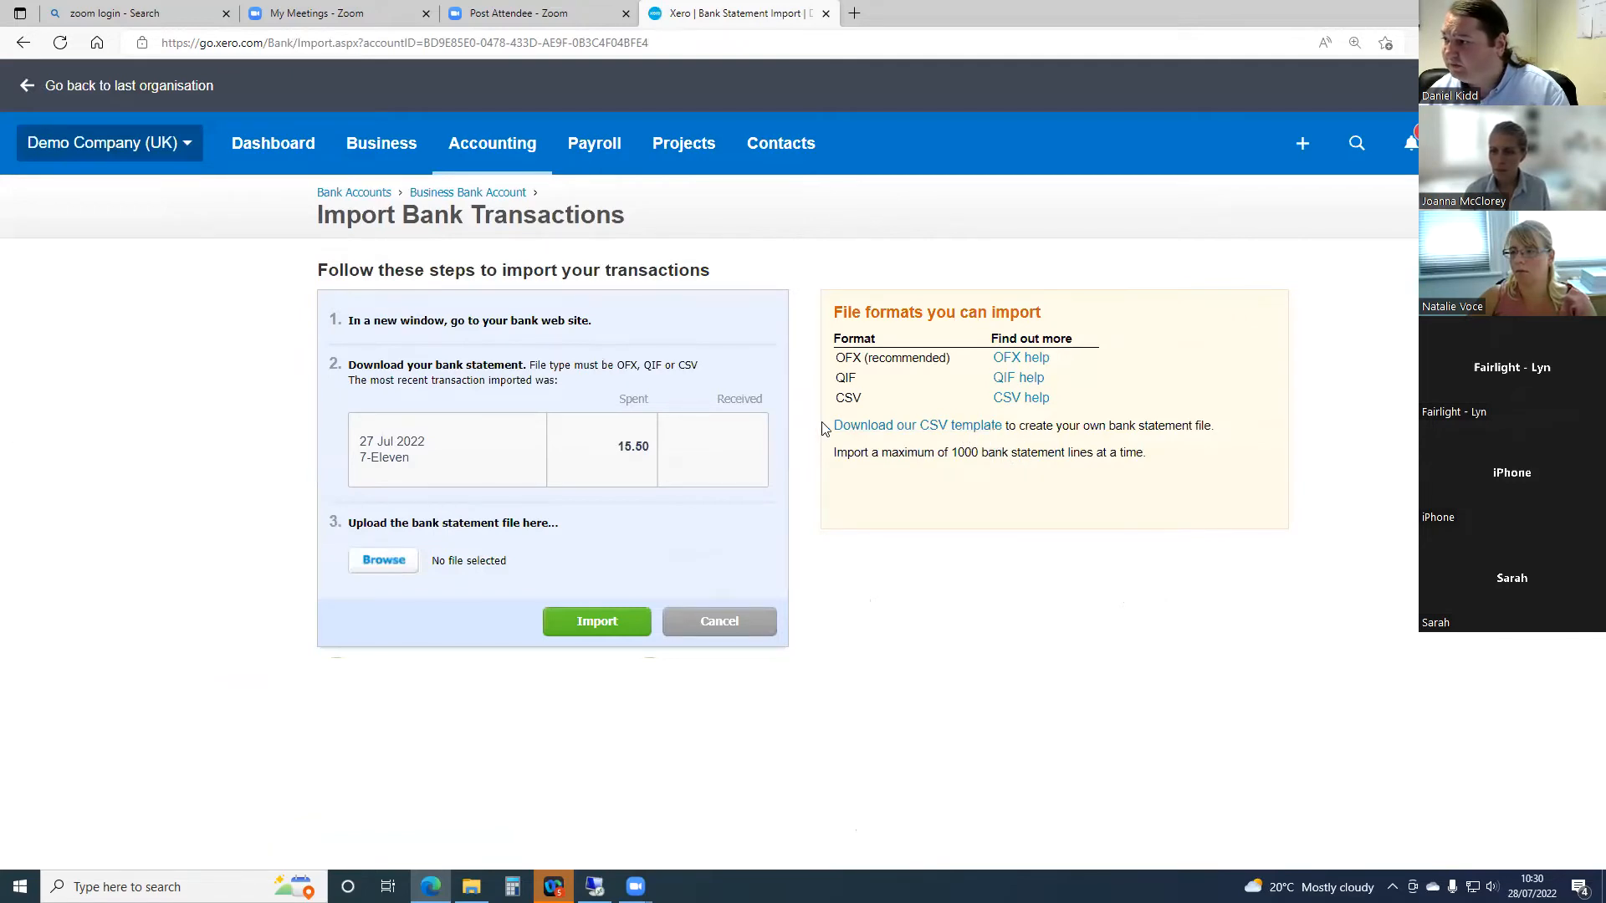
click(969, 428)
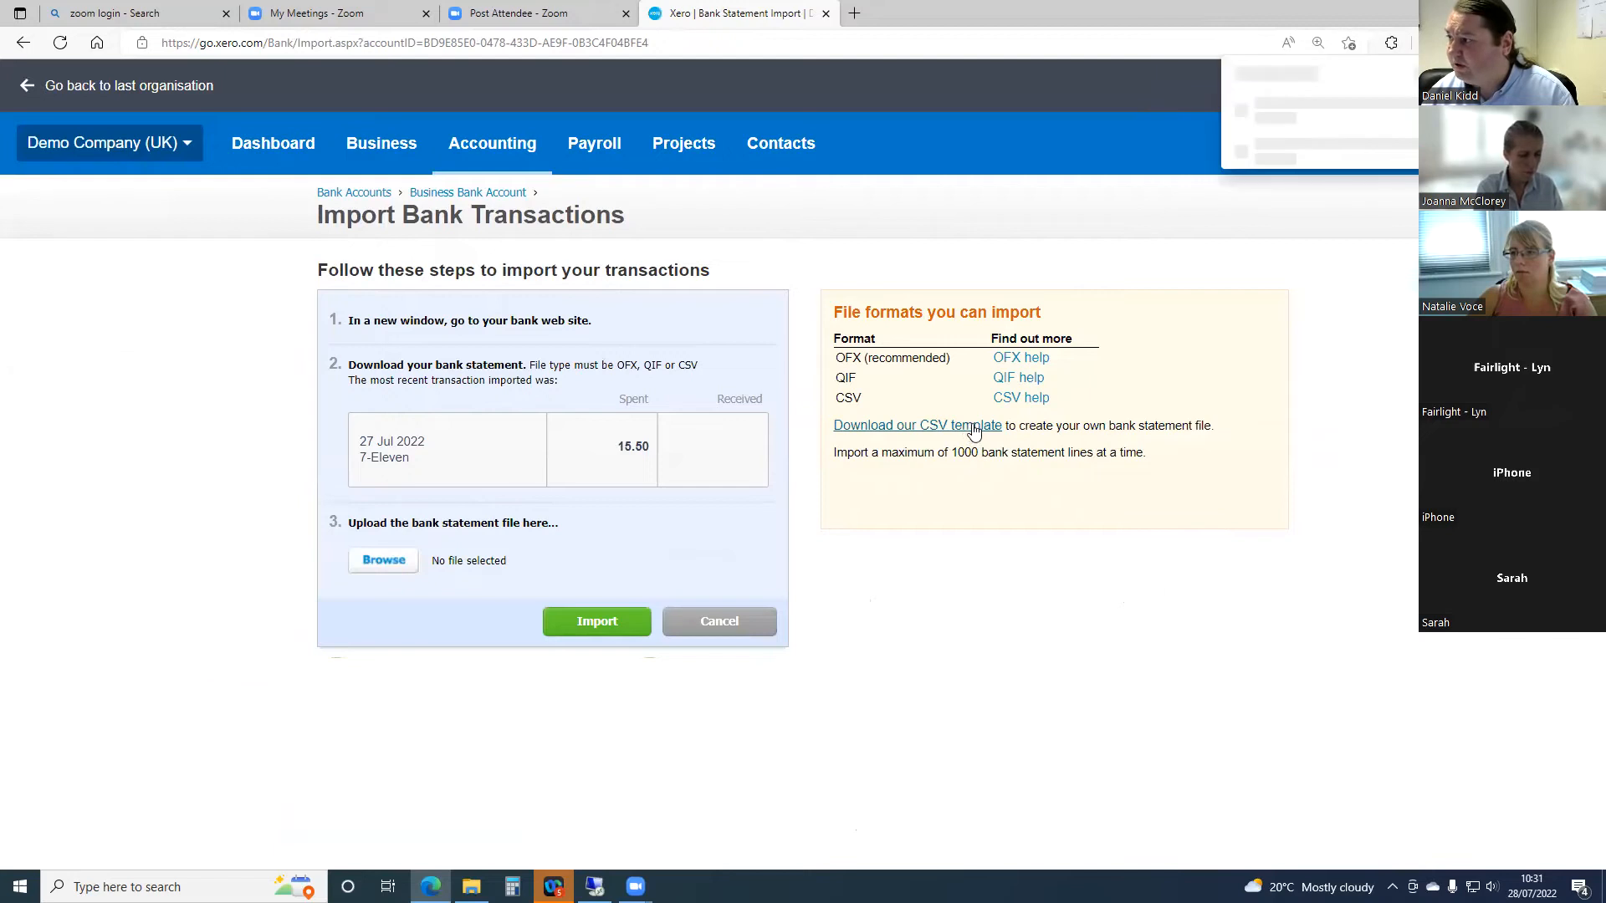
- Switch to the remote desktop session and look at the demo bank import files in the 28 Jul 22 Solutions to Common Issues folder
click(595, 887)
mouse_move(595, 886)
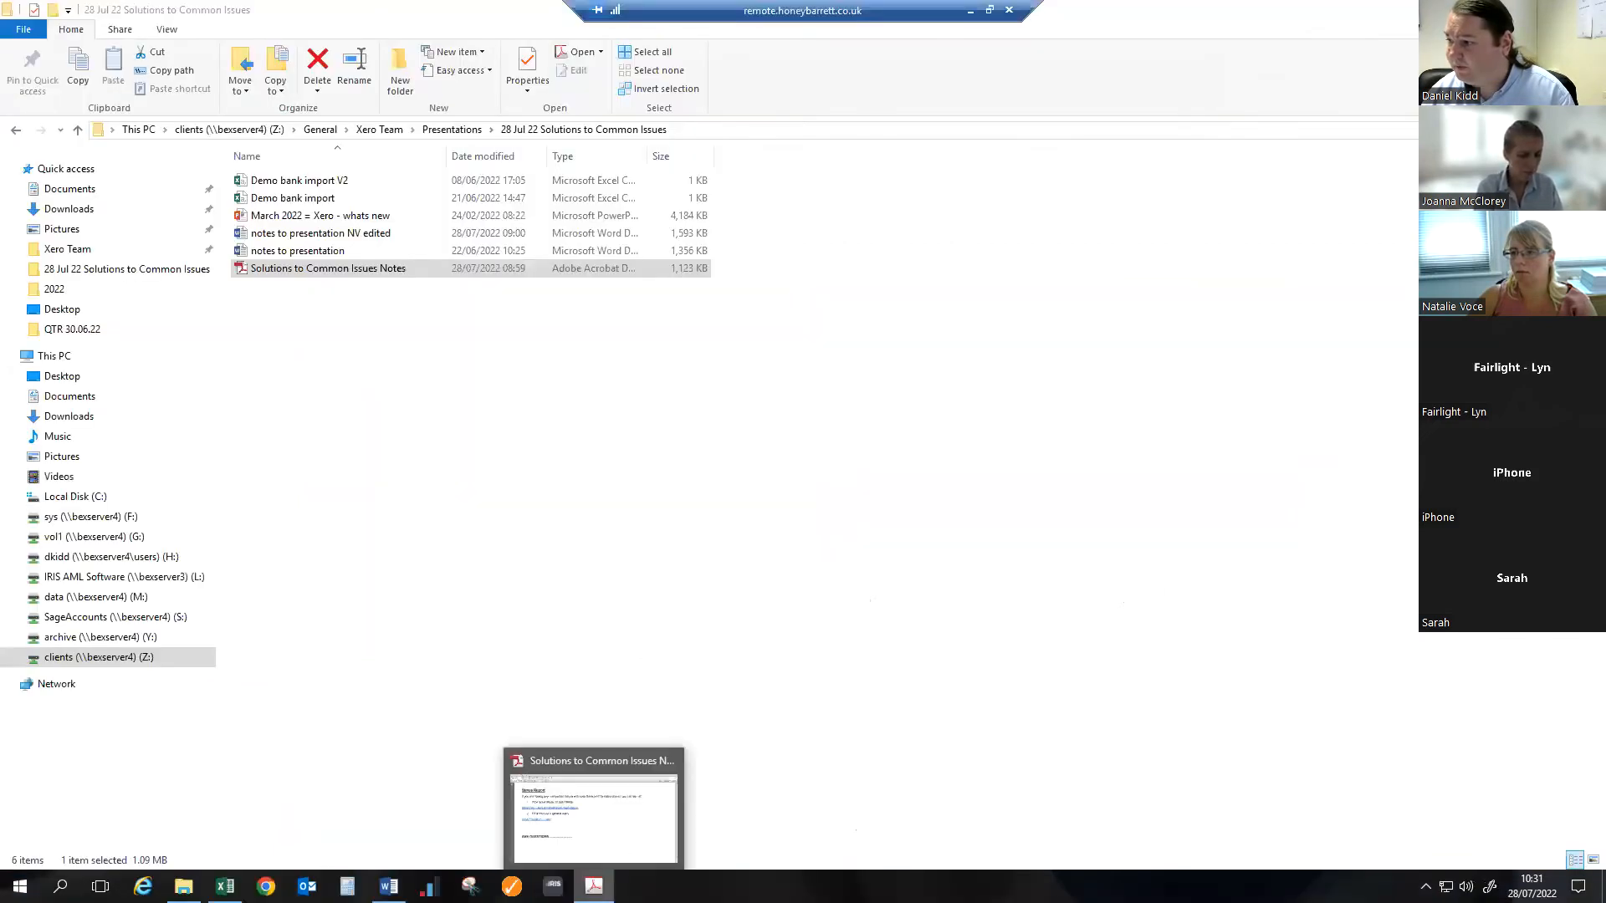
click(970, 10)
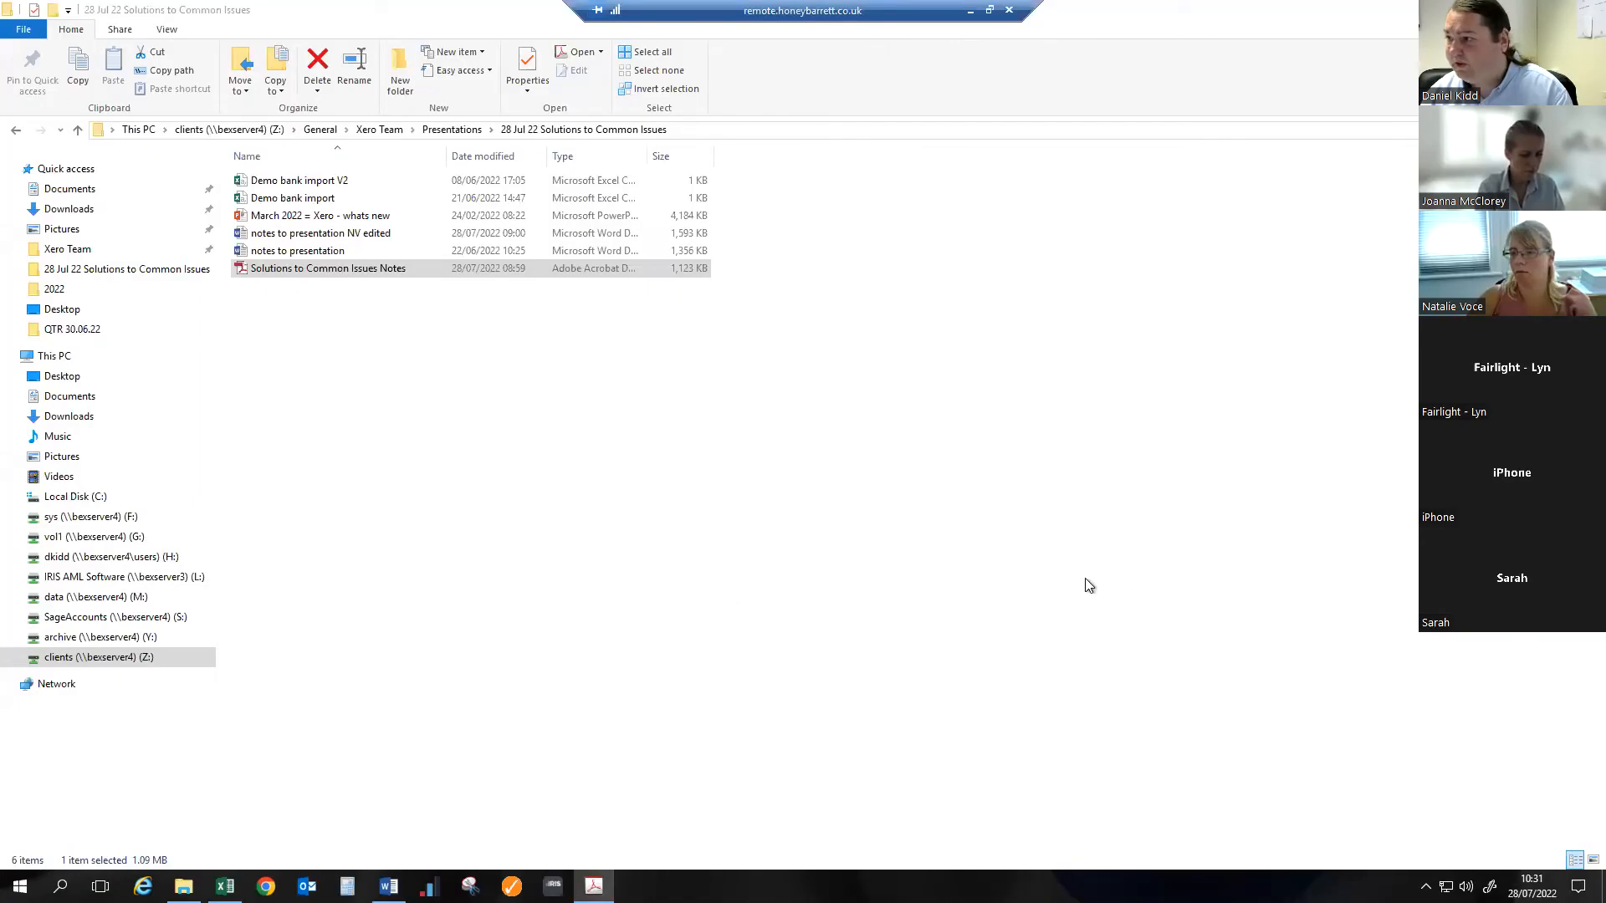
- Open the Demo bank import CSV file and widen the date column to fit its contents
double_click(316, 203)
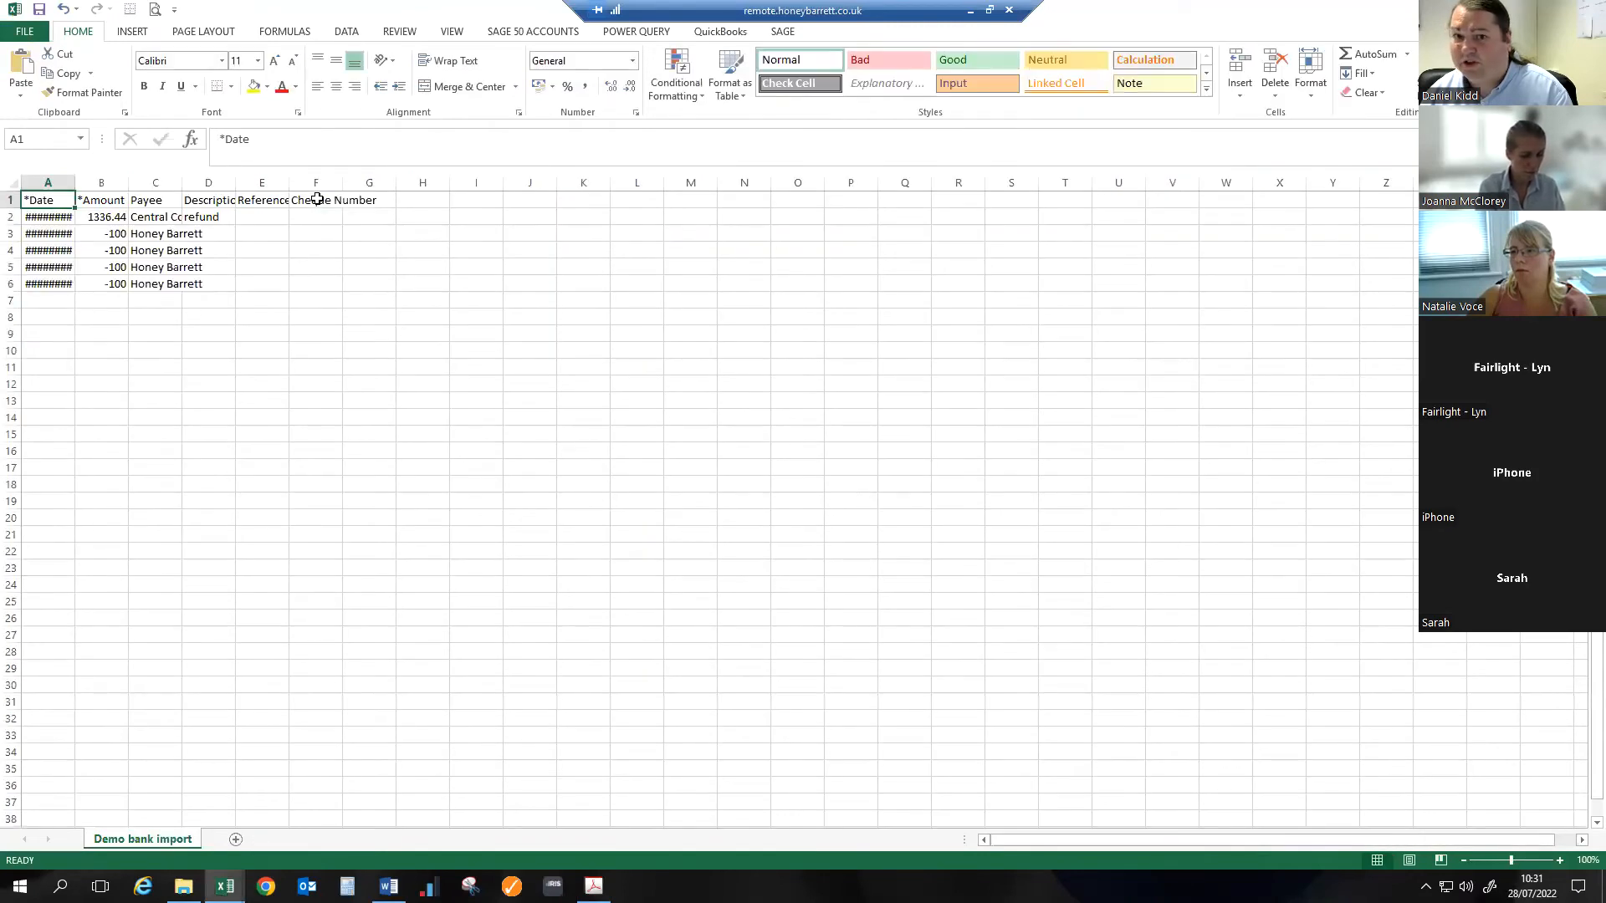
double_click(74, 182)
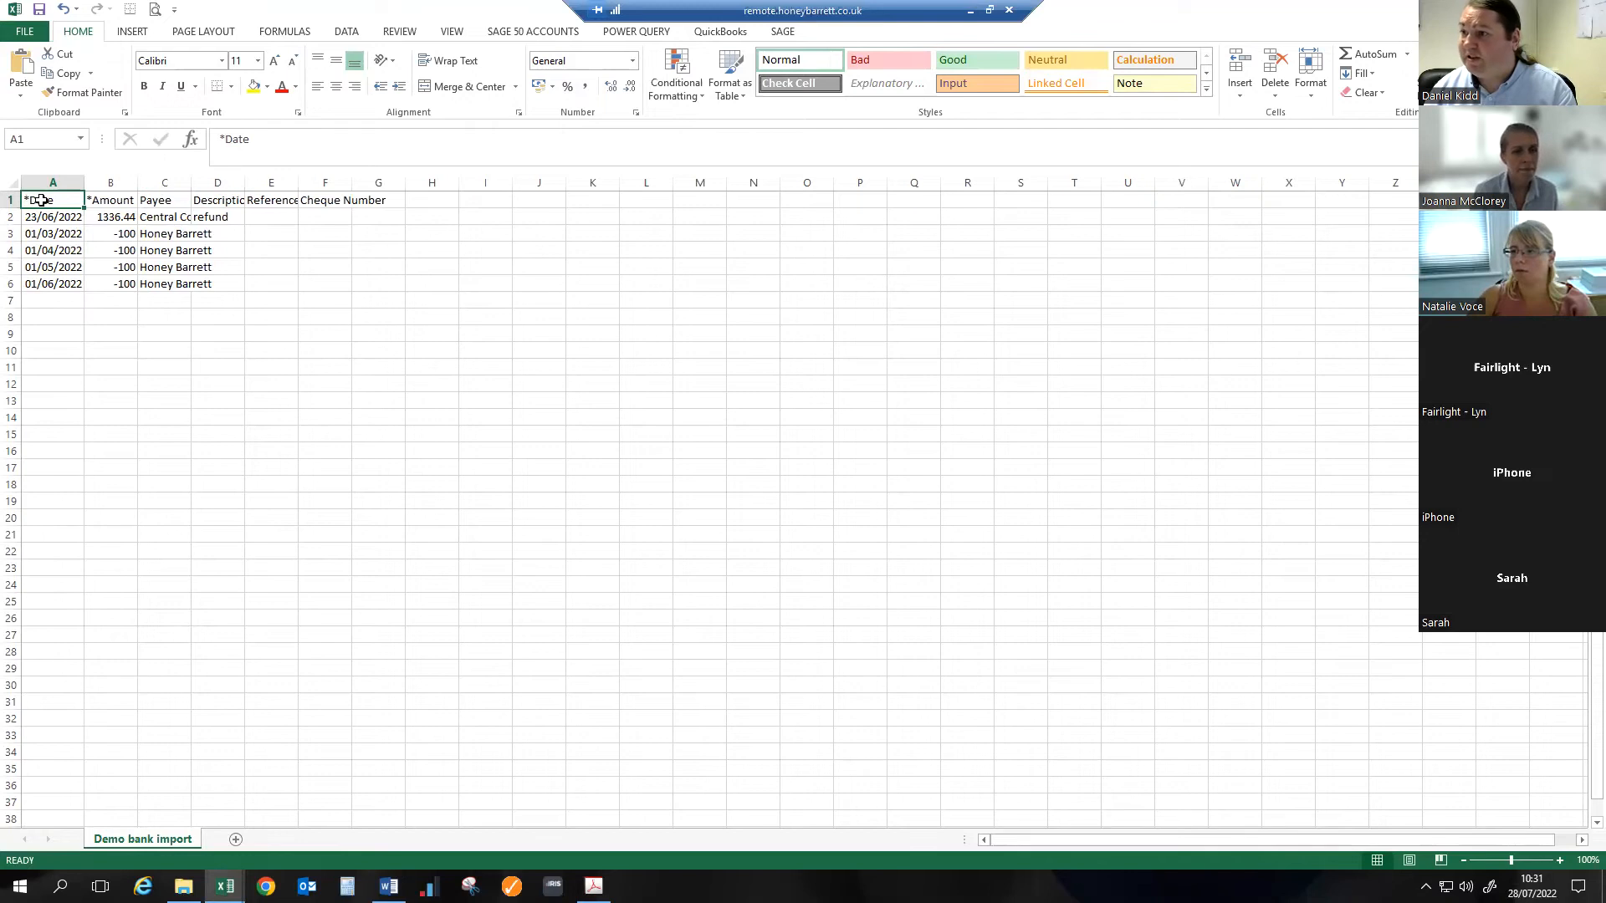
- Go through the import file's header cells from Date to Cheque Number and widen the Payee column to fit its contents
click(125, 201)
click(233, 201)
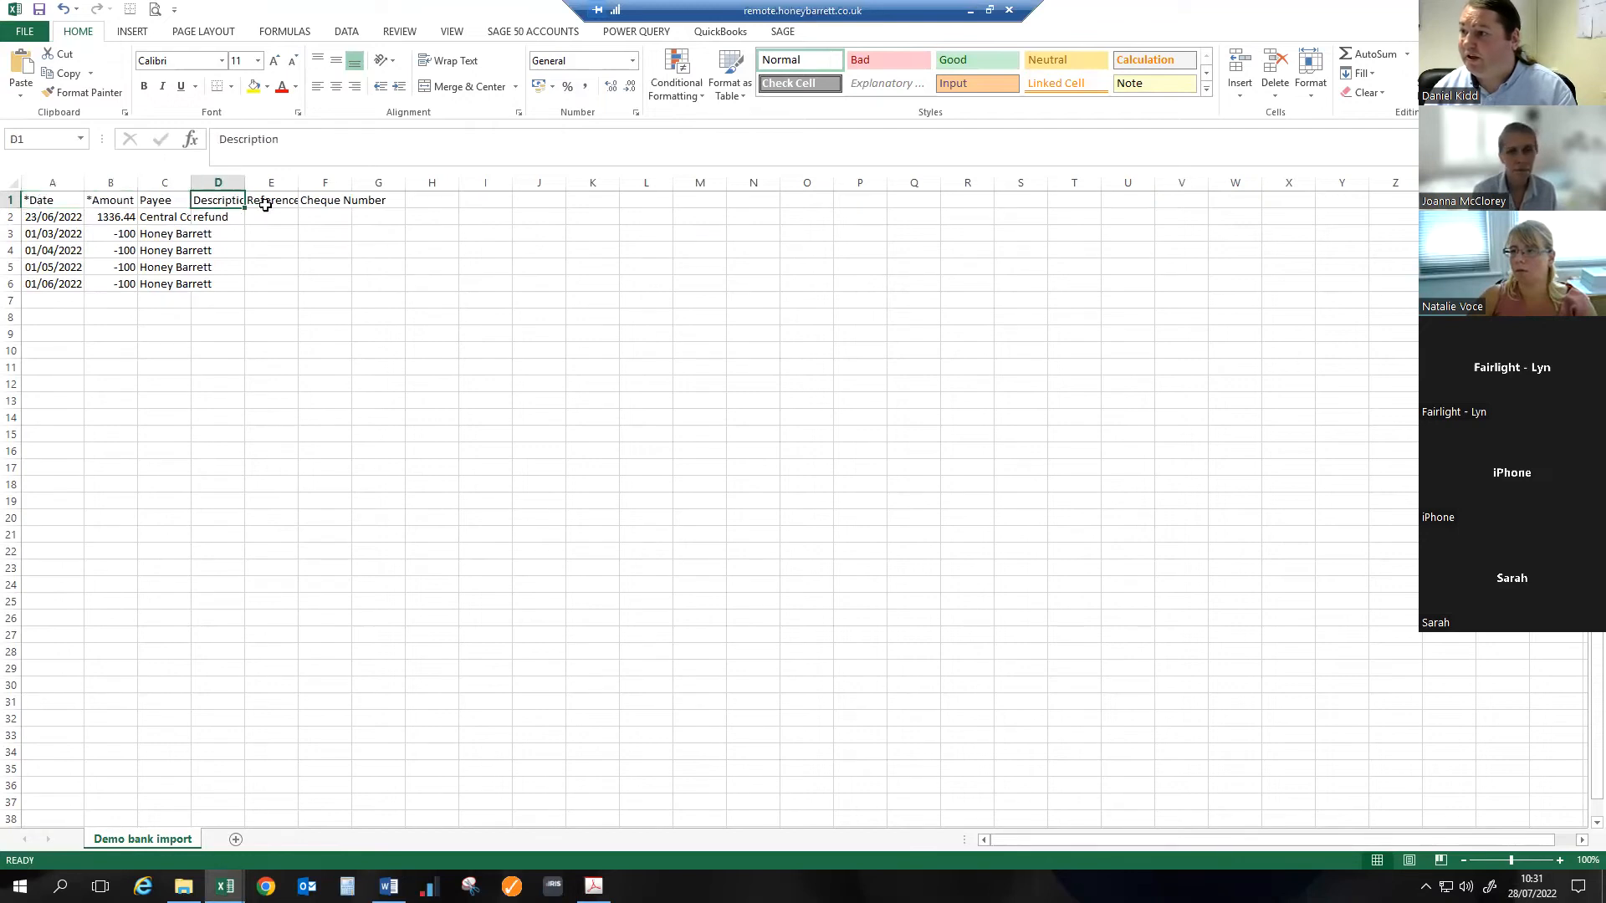
click(275, 203)
click(338, 204)
click(385, 201)
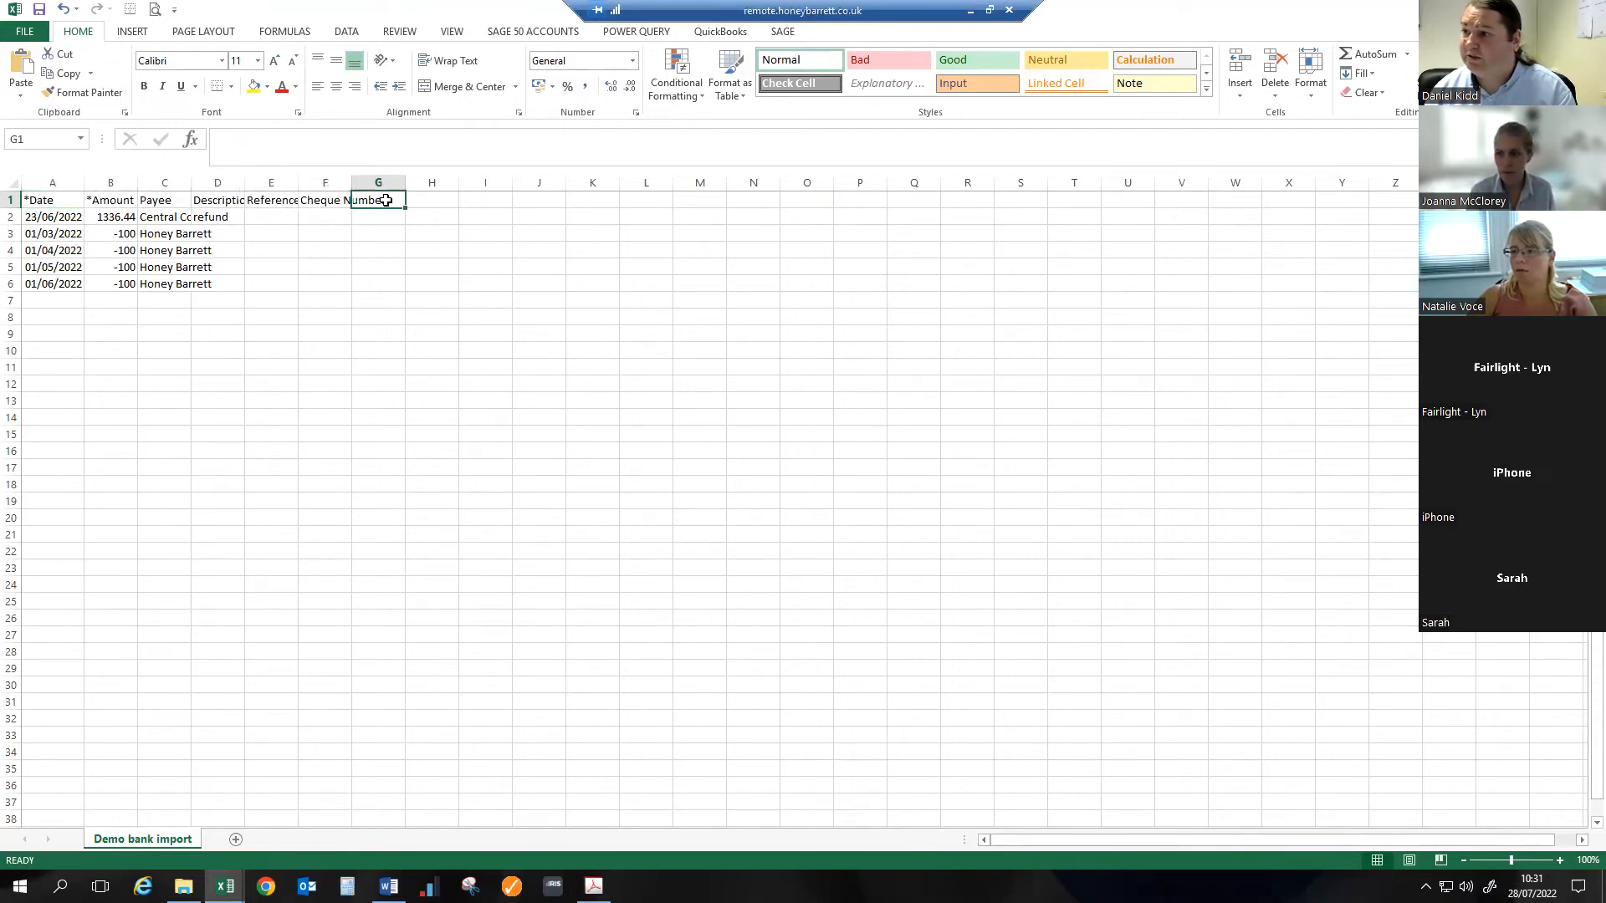
click(54, 200)
click(126, 197)
click(216, 203)
click(269, 201)
click(330, 201)
click(360, 201)
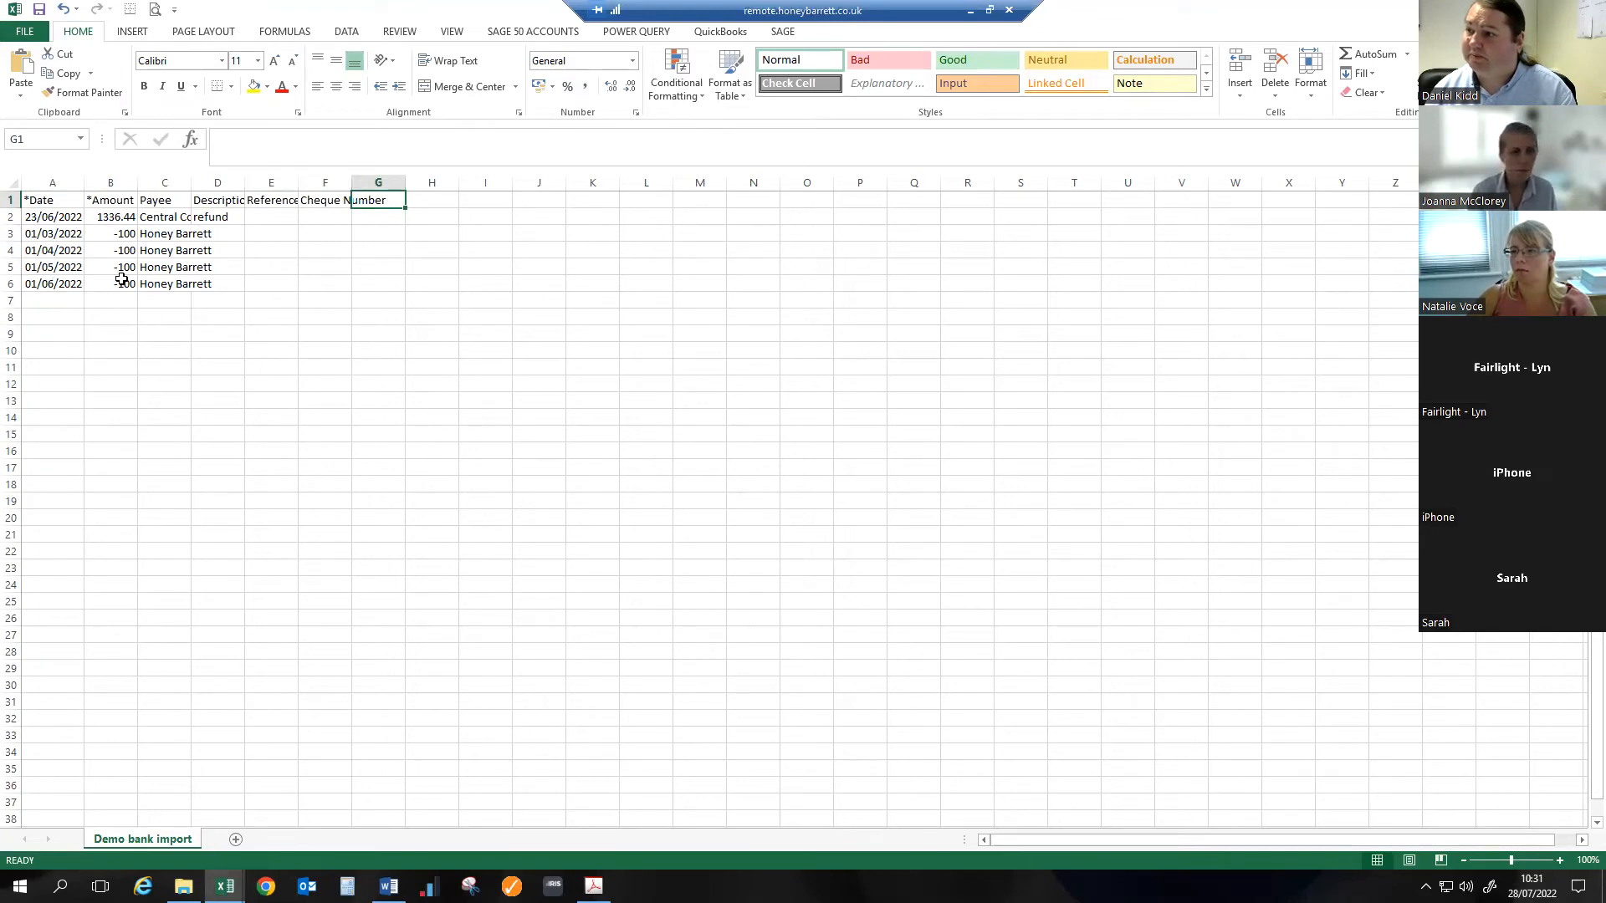
double_click(191, 183)
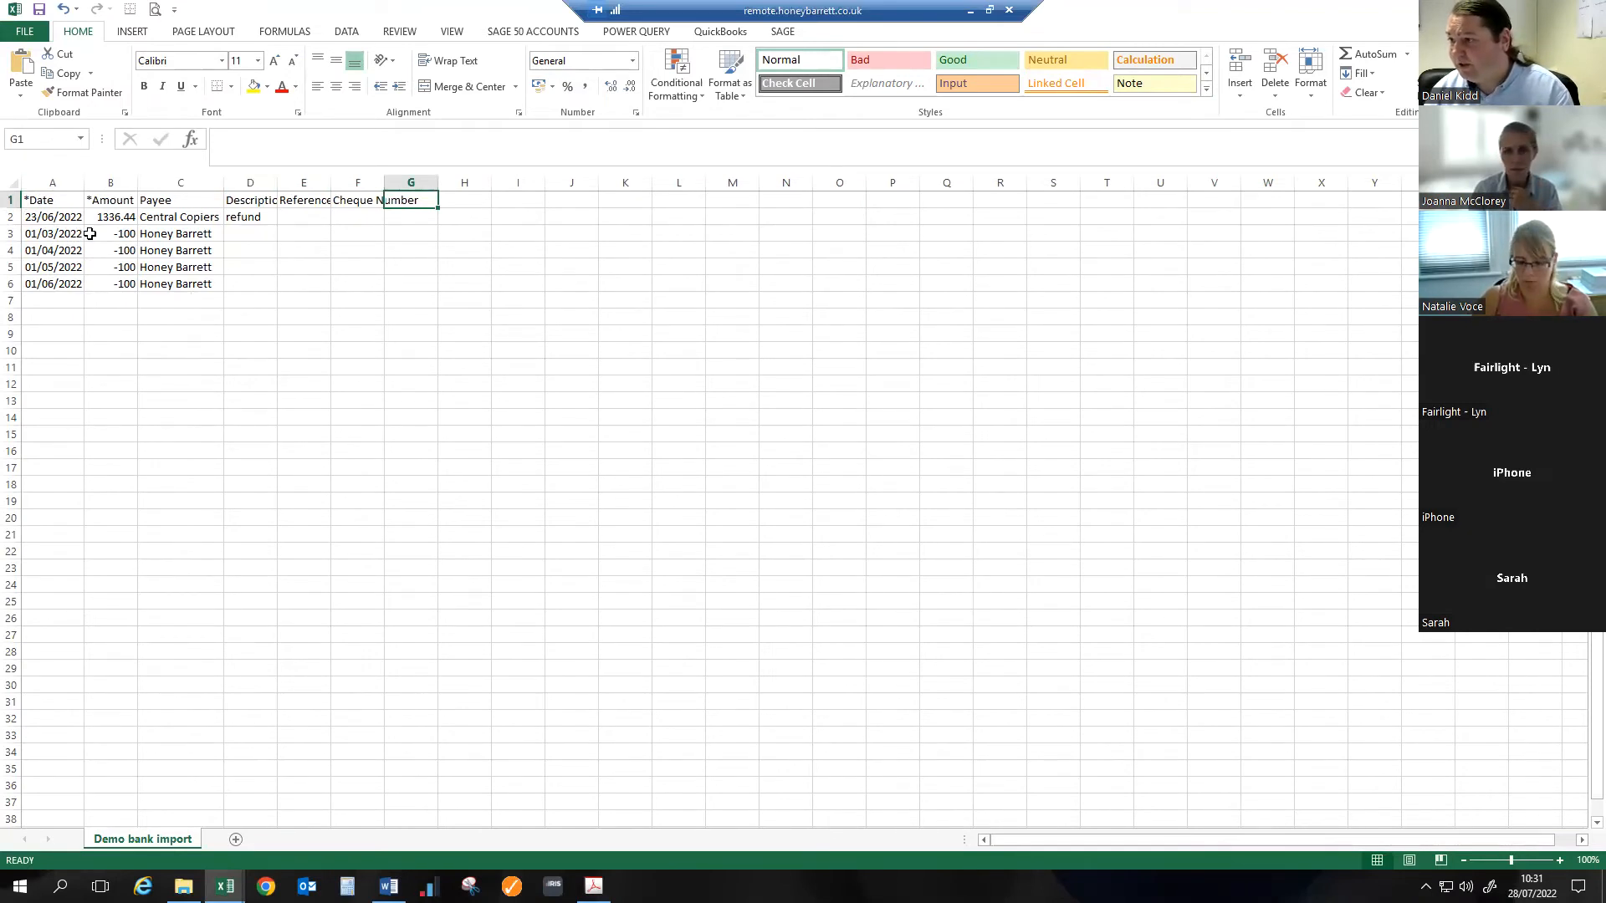
- Switch back to Xero's statement import page and look at the file selection, closing it without choosing a file
click(967, 14)
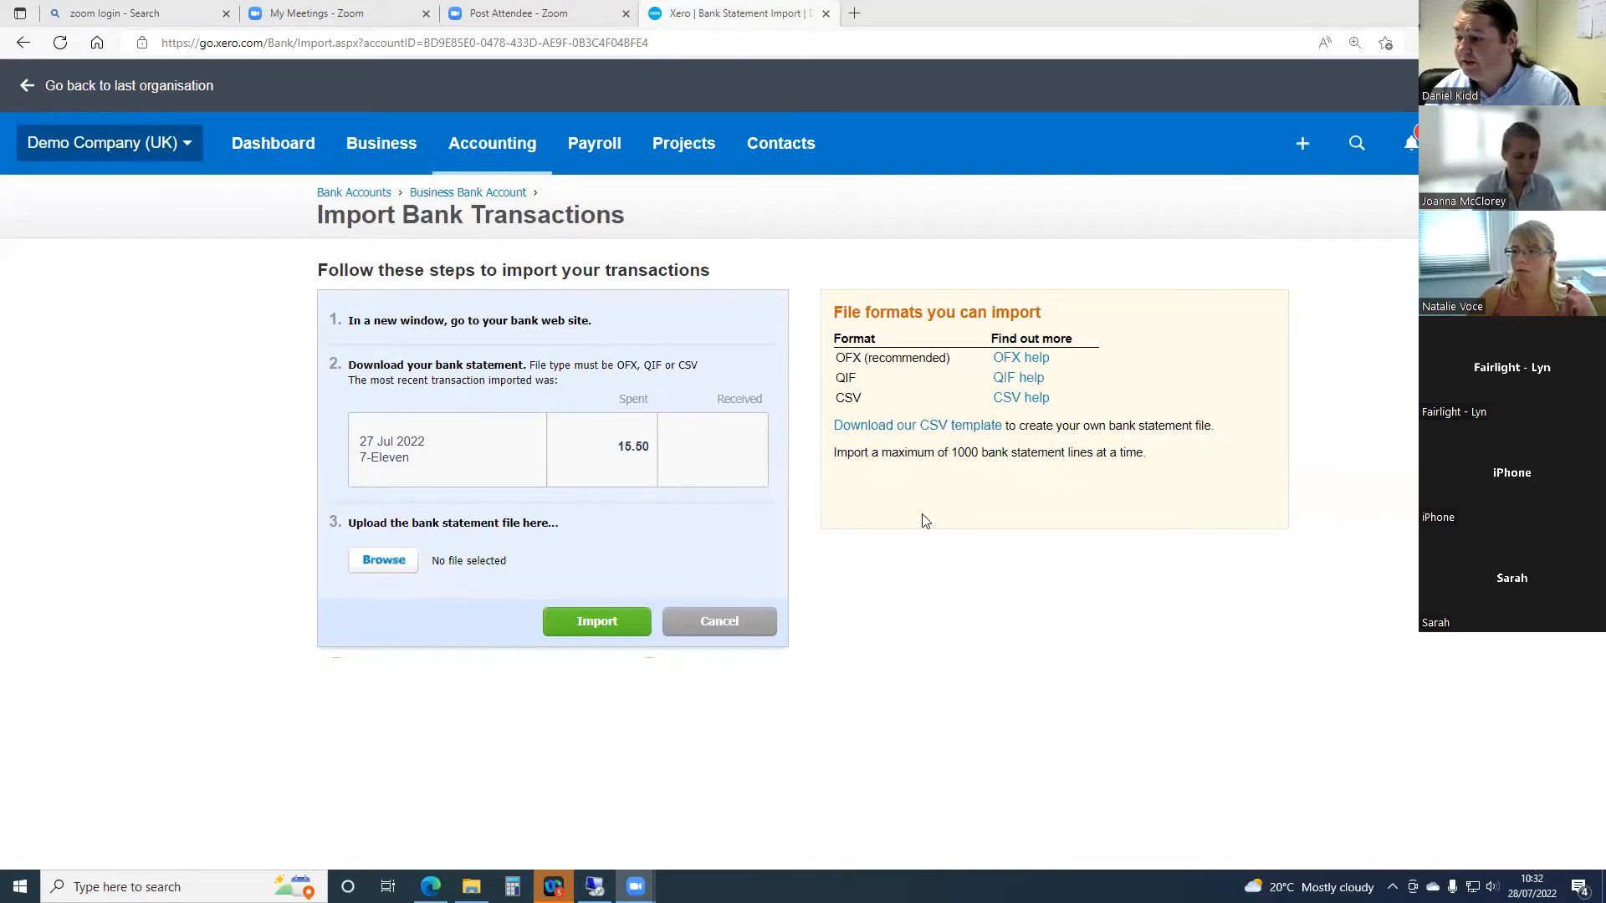
click(373, 562)
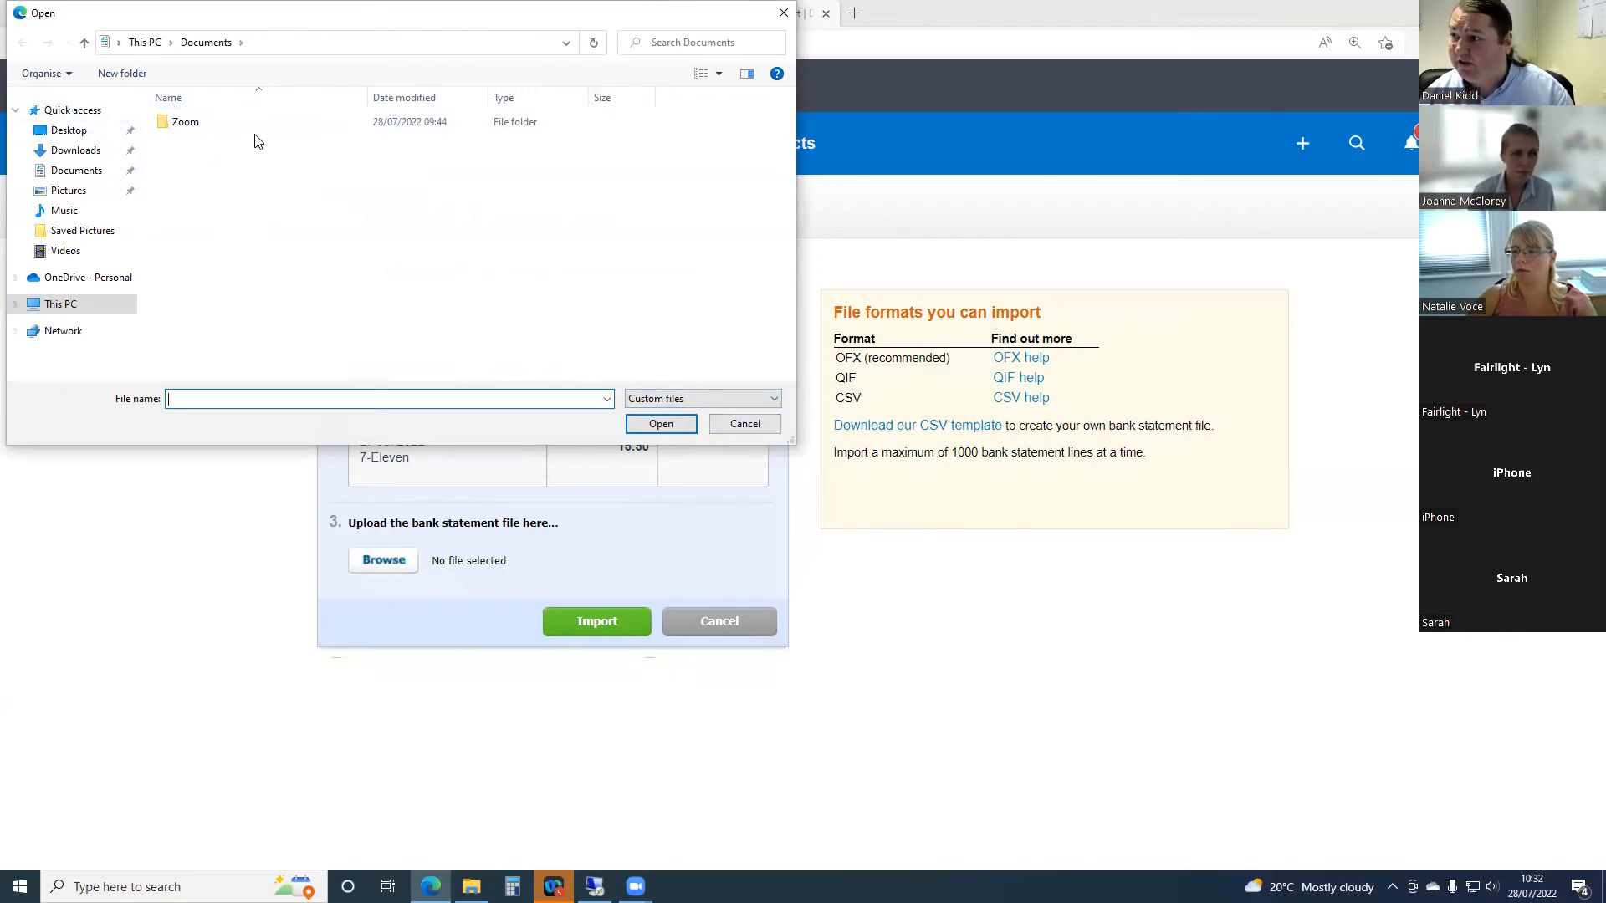
click(744, 424)
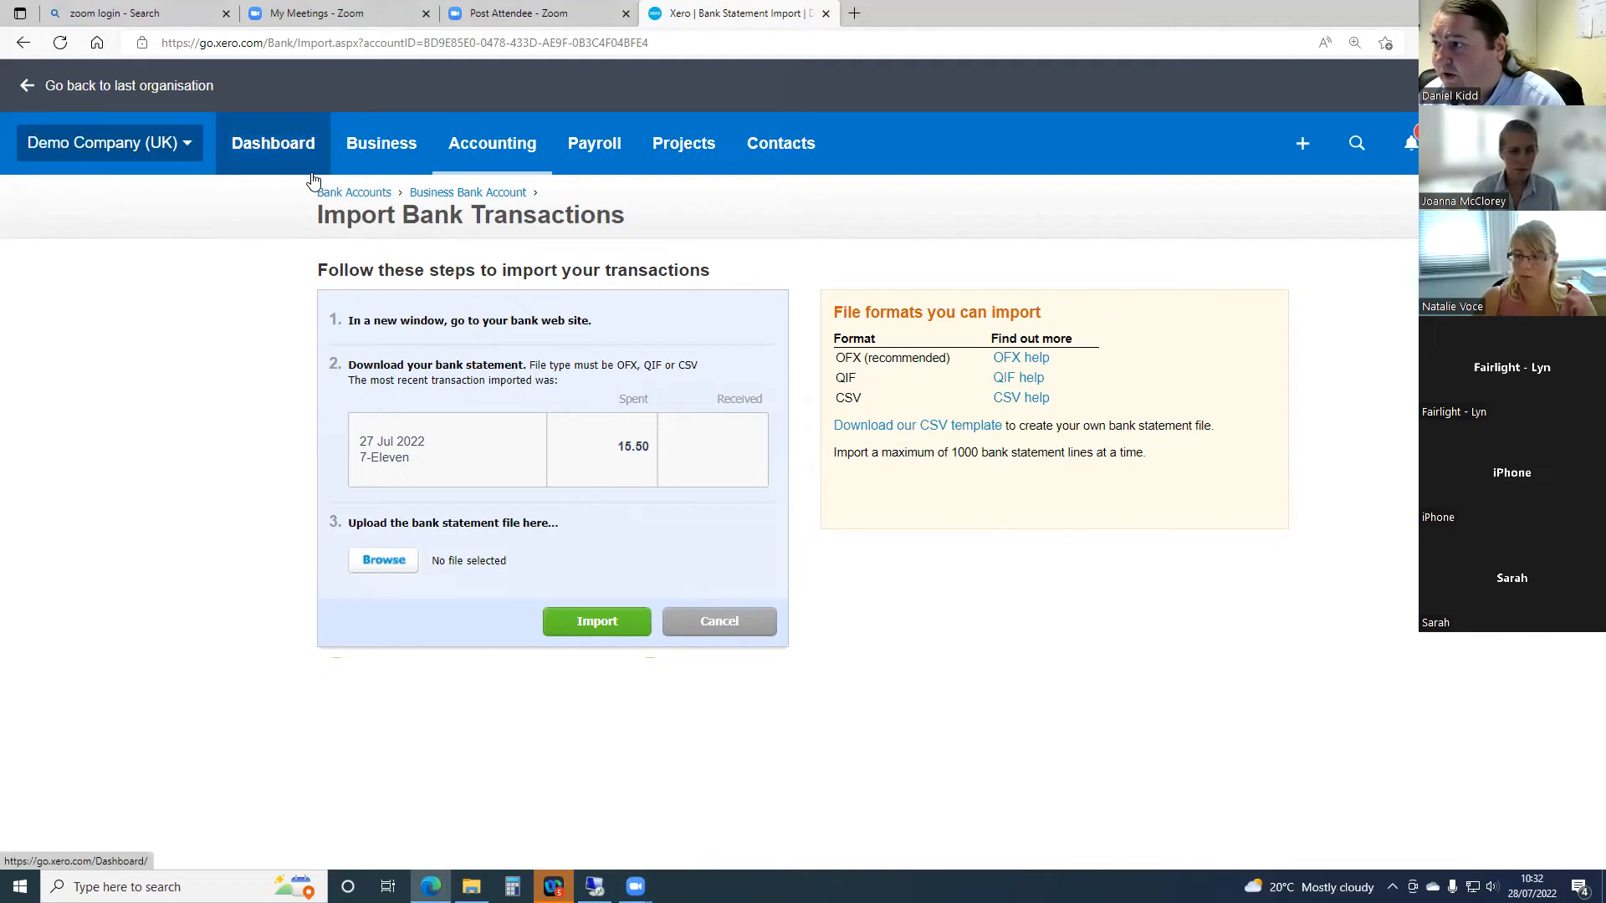
- Go to the dashboard, open the Business Bank Account and look over its reconciliation lines and account management options
click(266, 158)
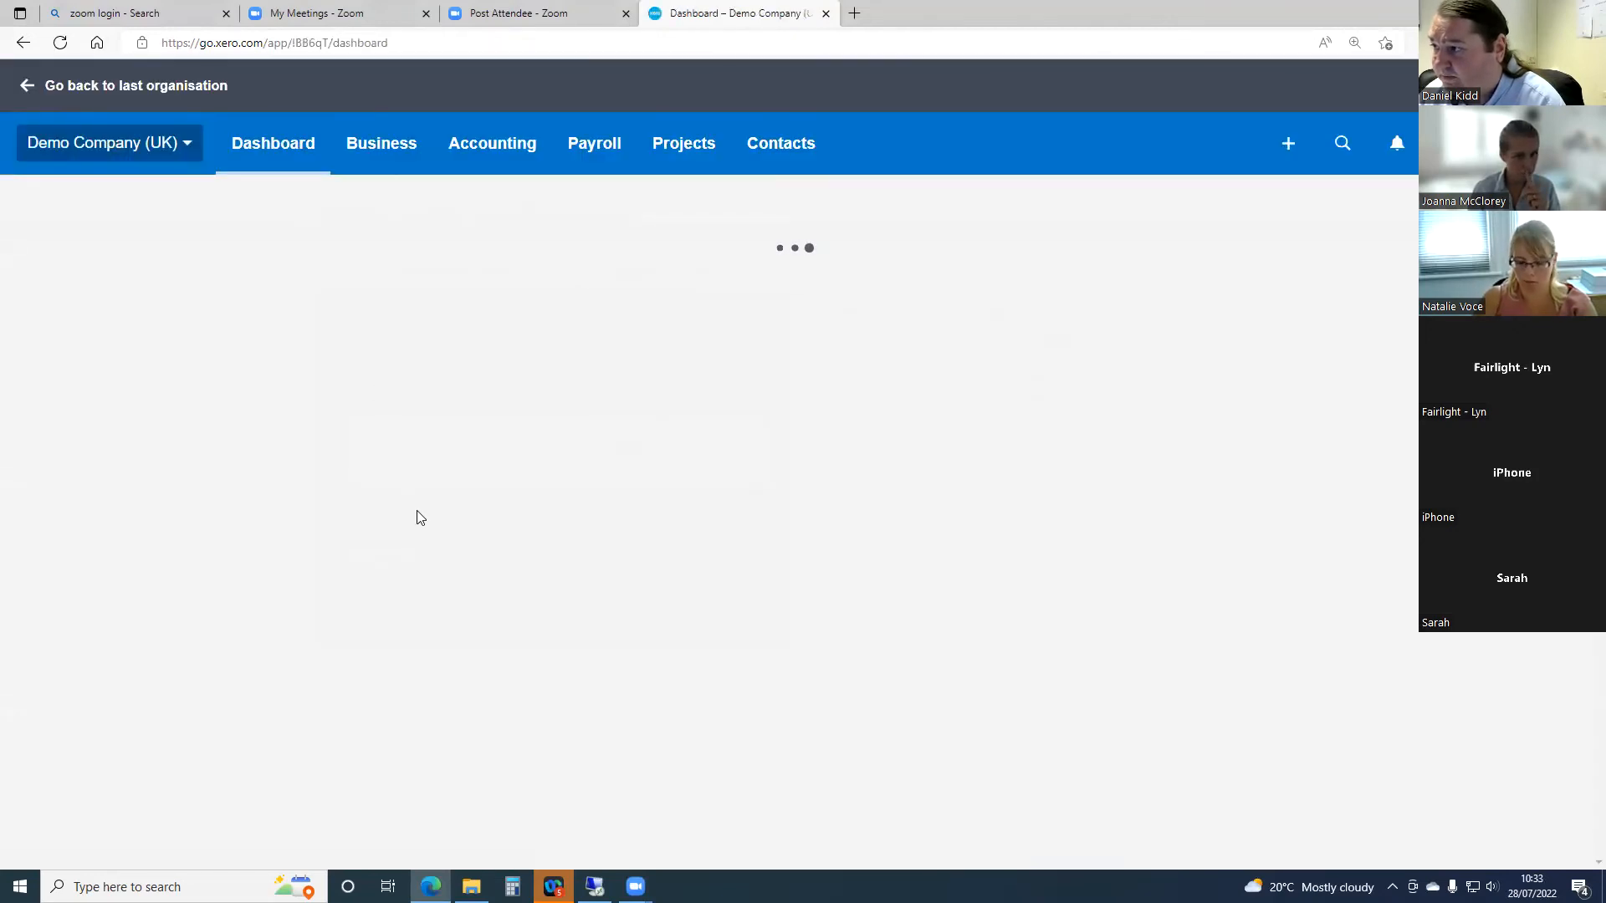
scroll(419, 518, down, 5)
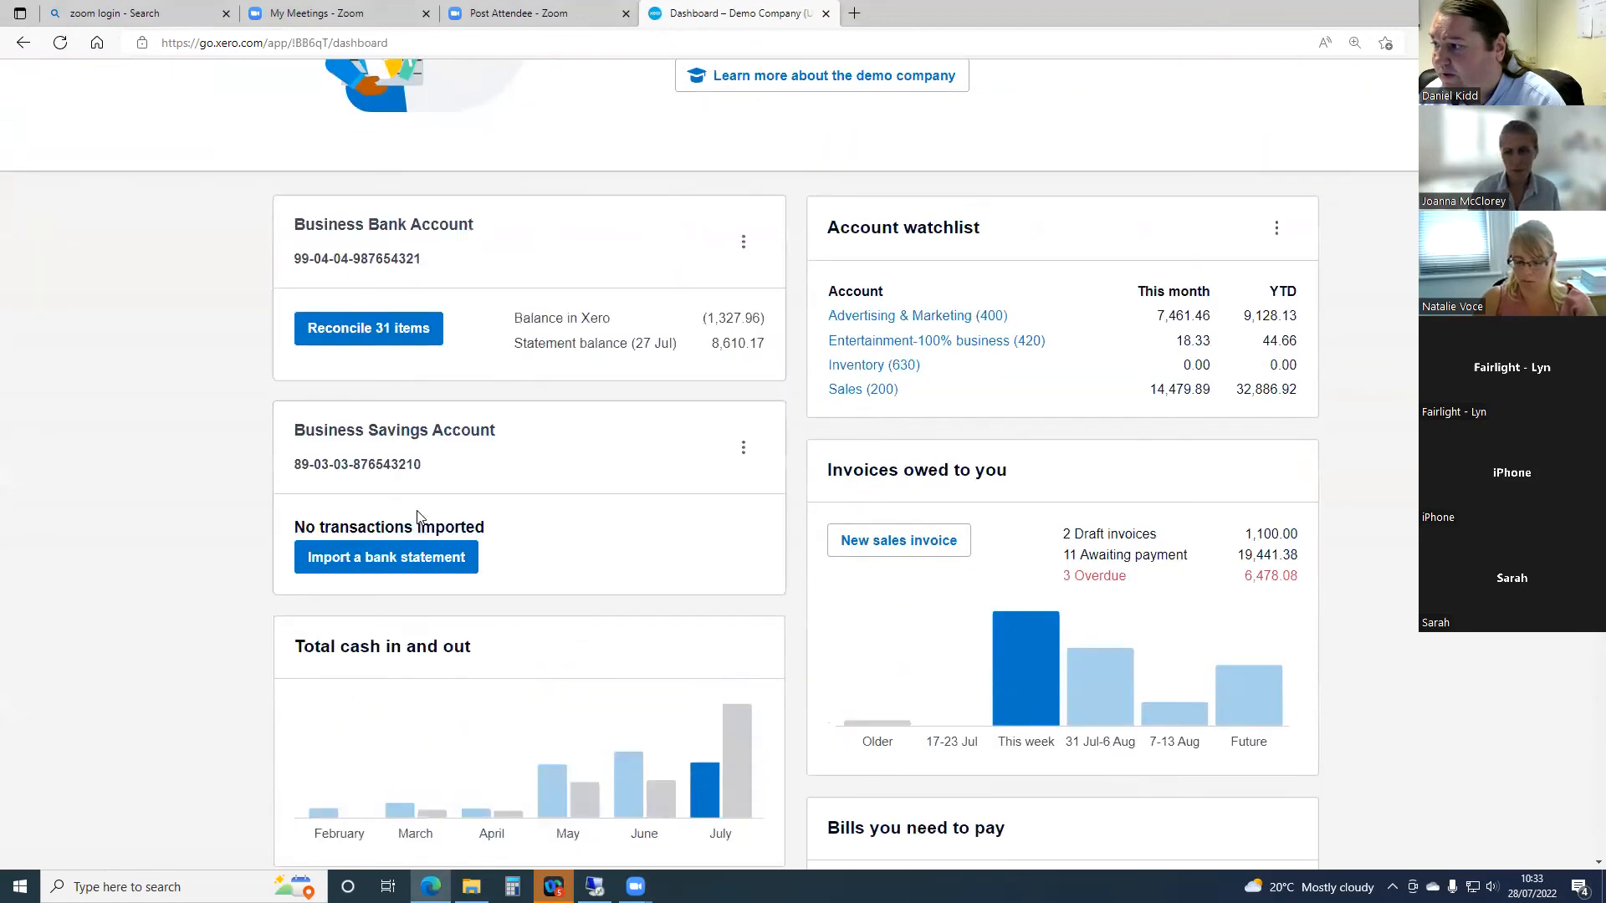
scroll(423, 519, down, 2)
click(394, 215)
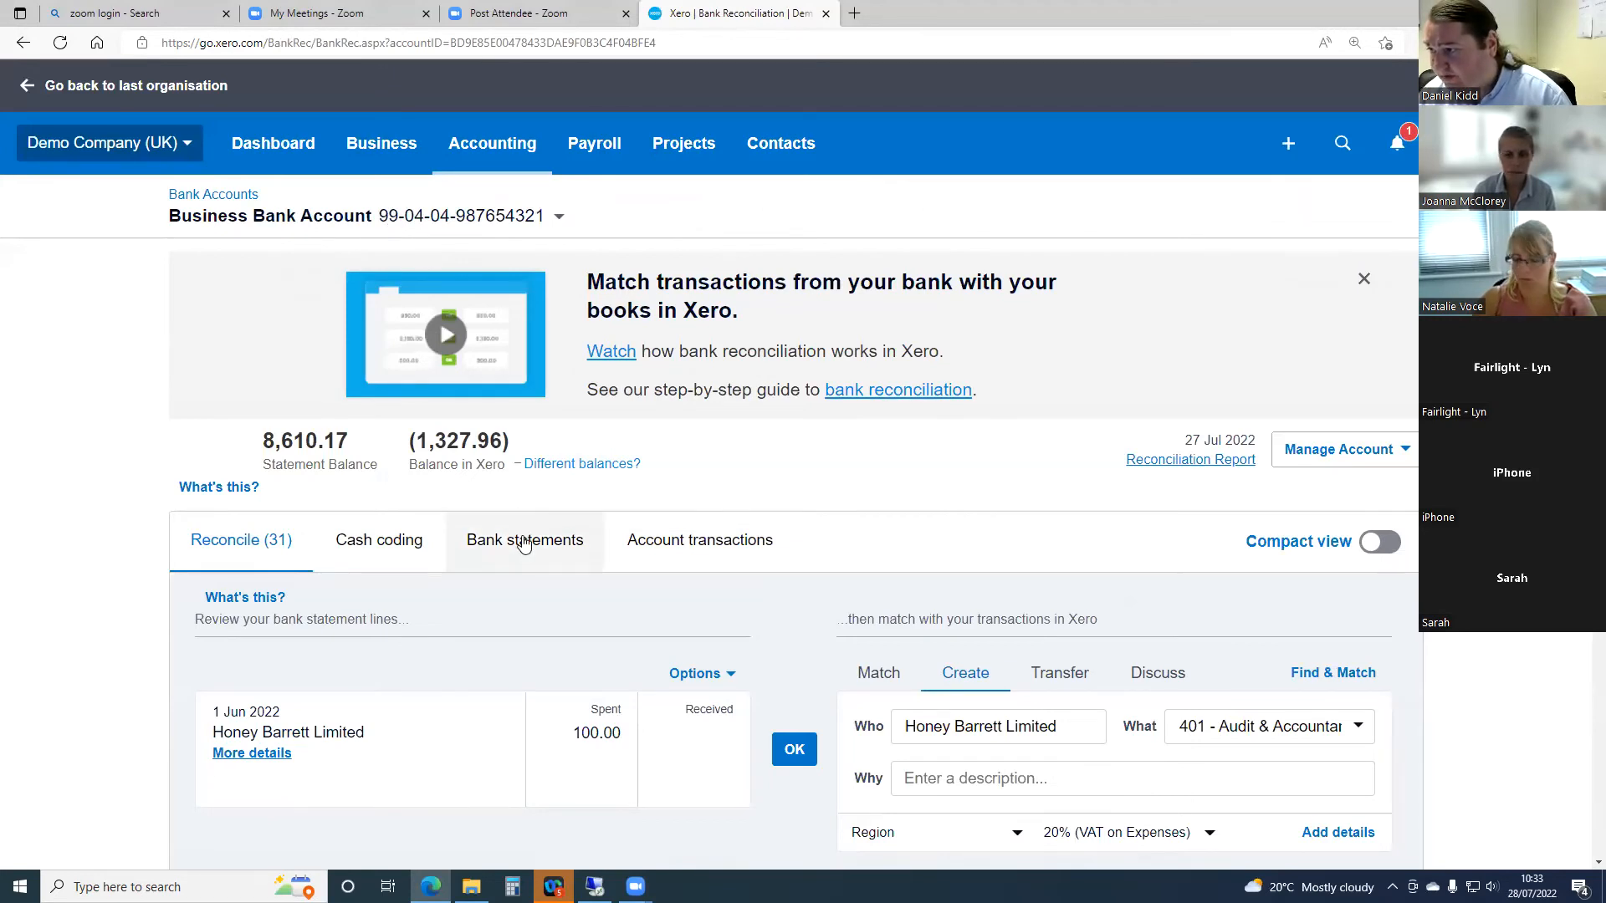
scroll(527, 537, down, 4)
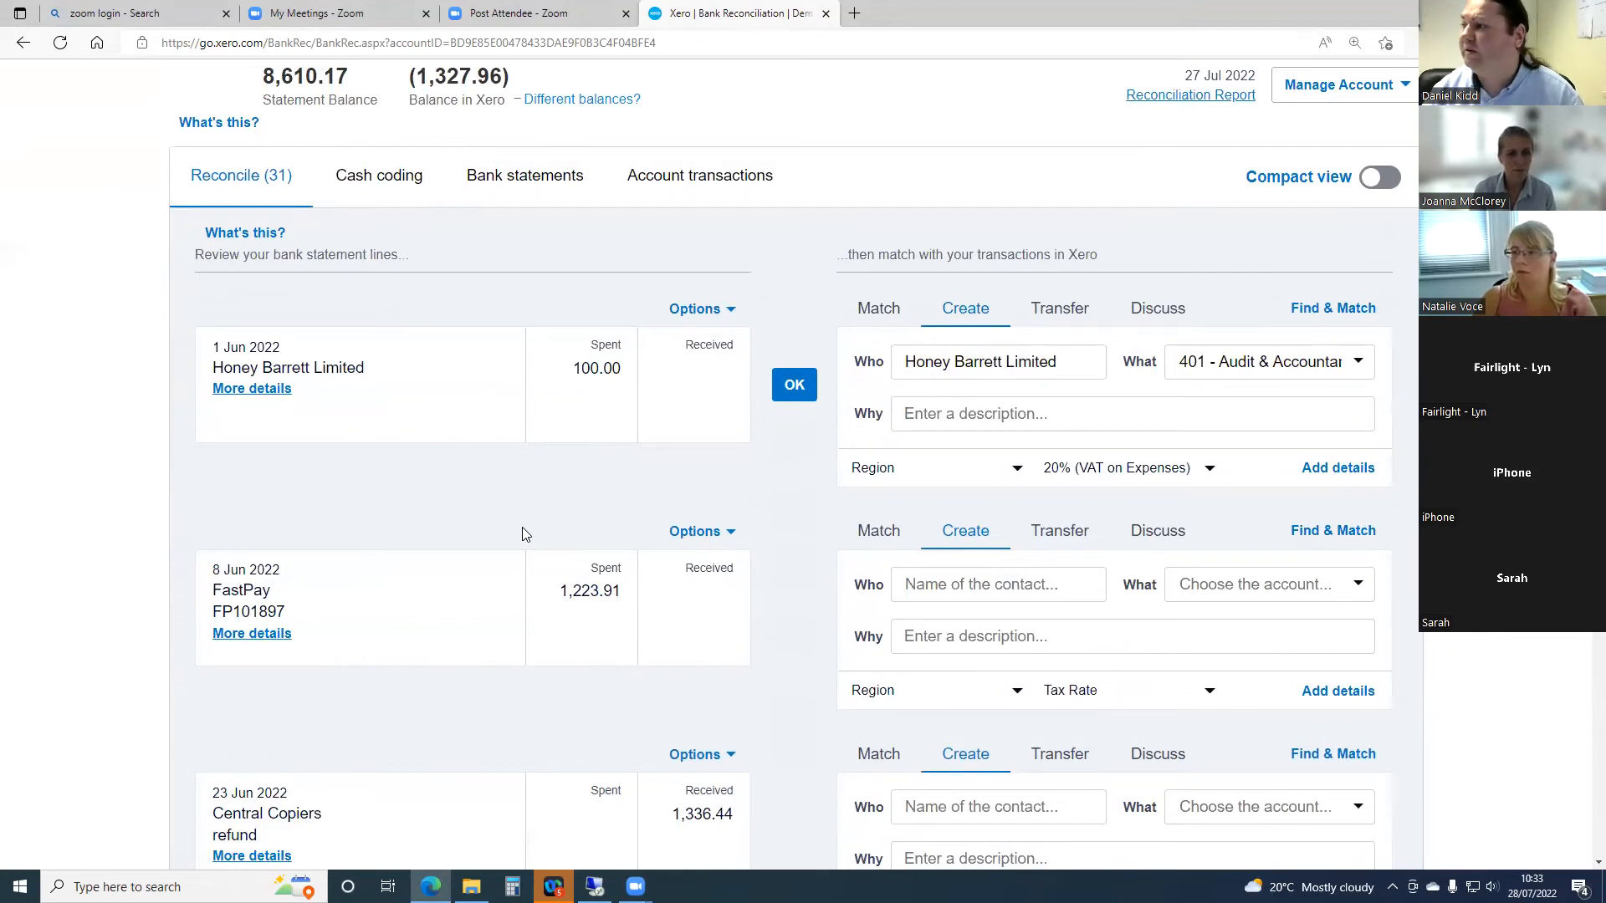
scroll(639, 556, up, 3)
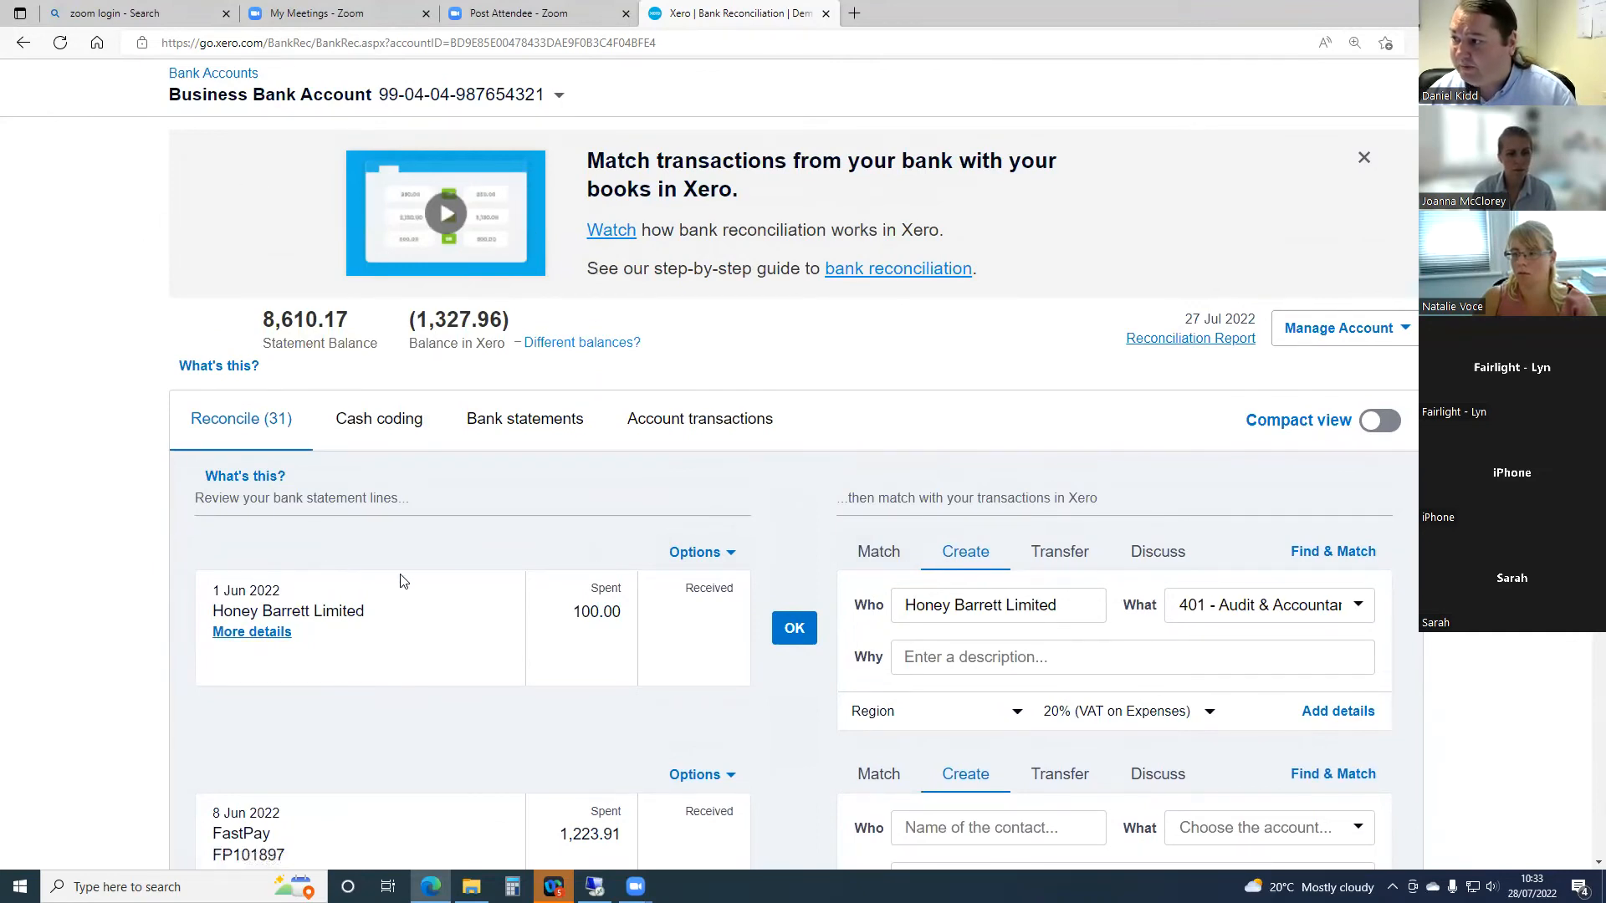
click(1401, 338)
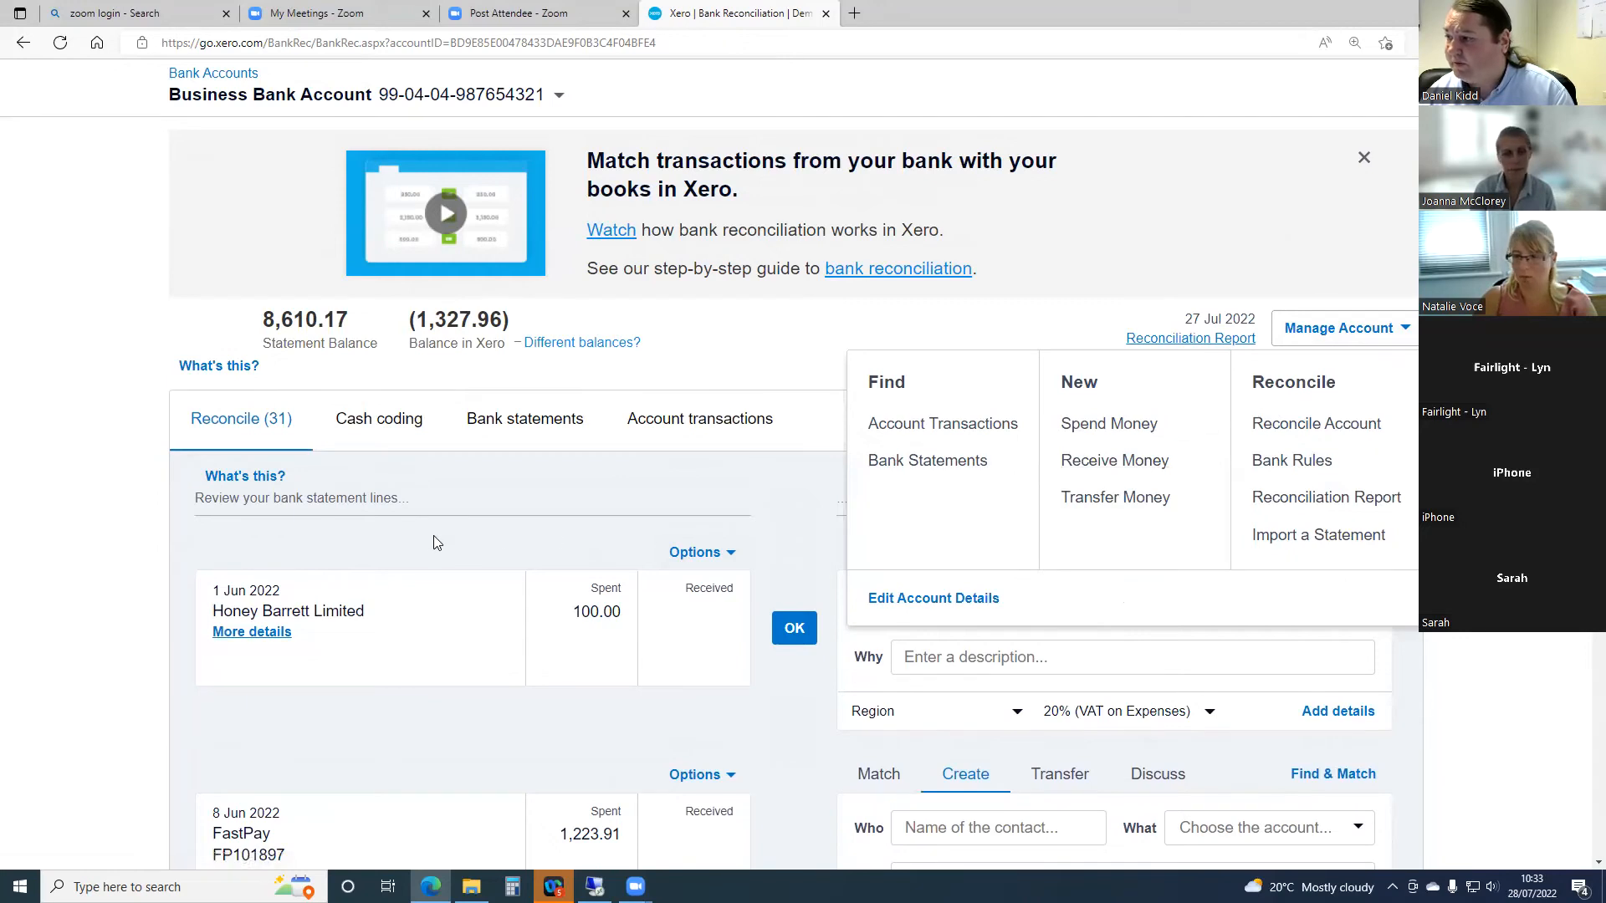
click(127, 312)
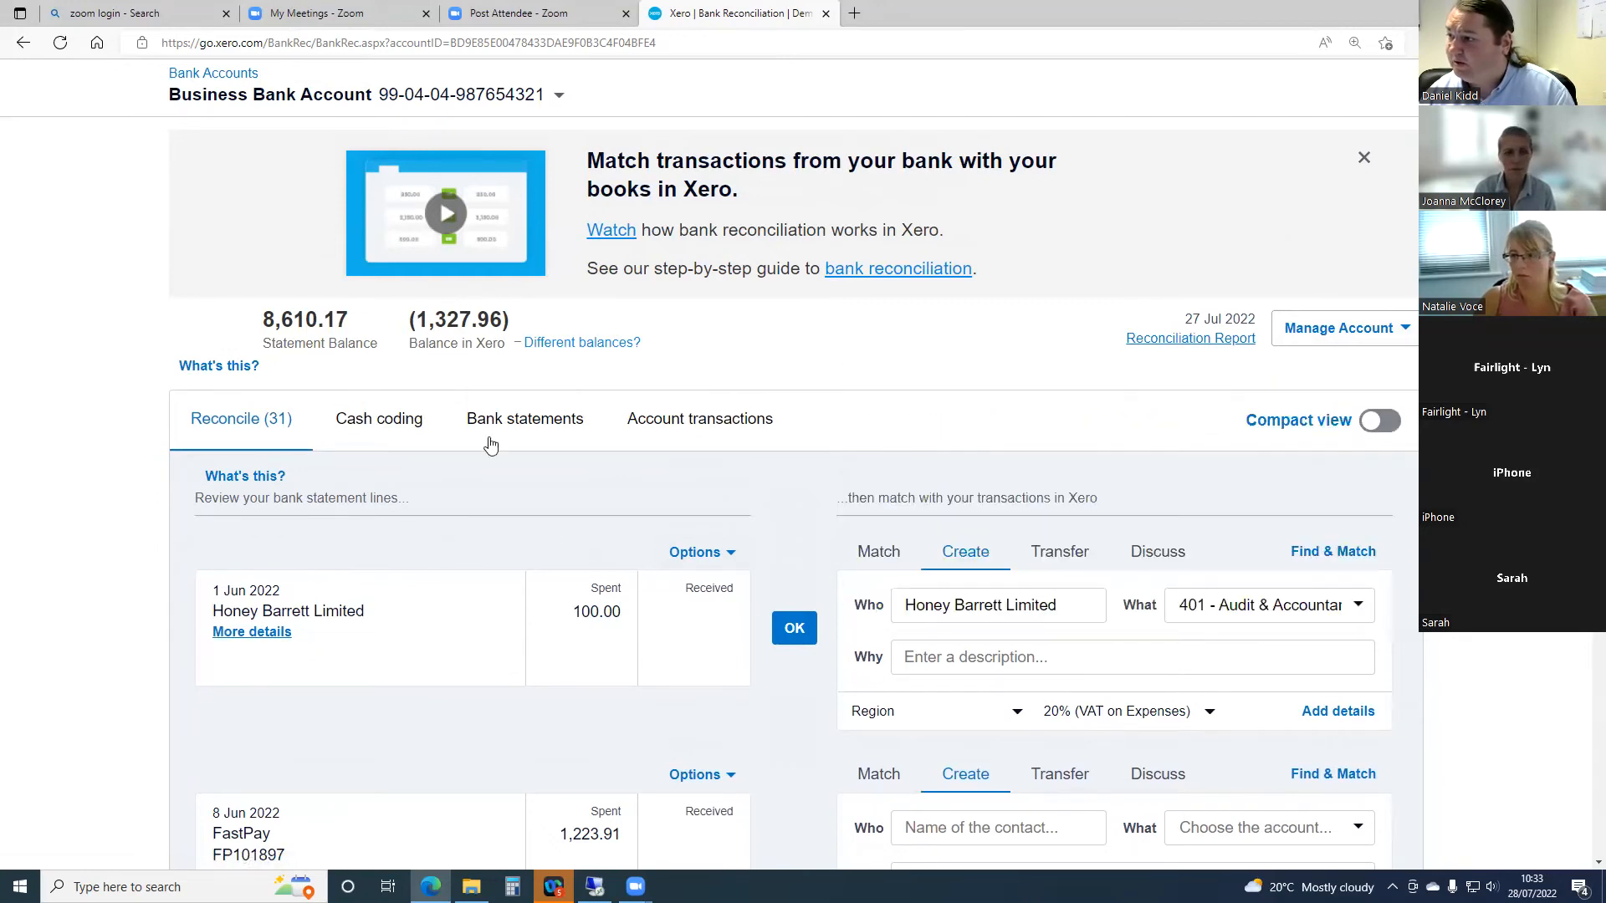
click(727, 426)
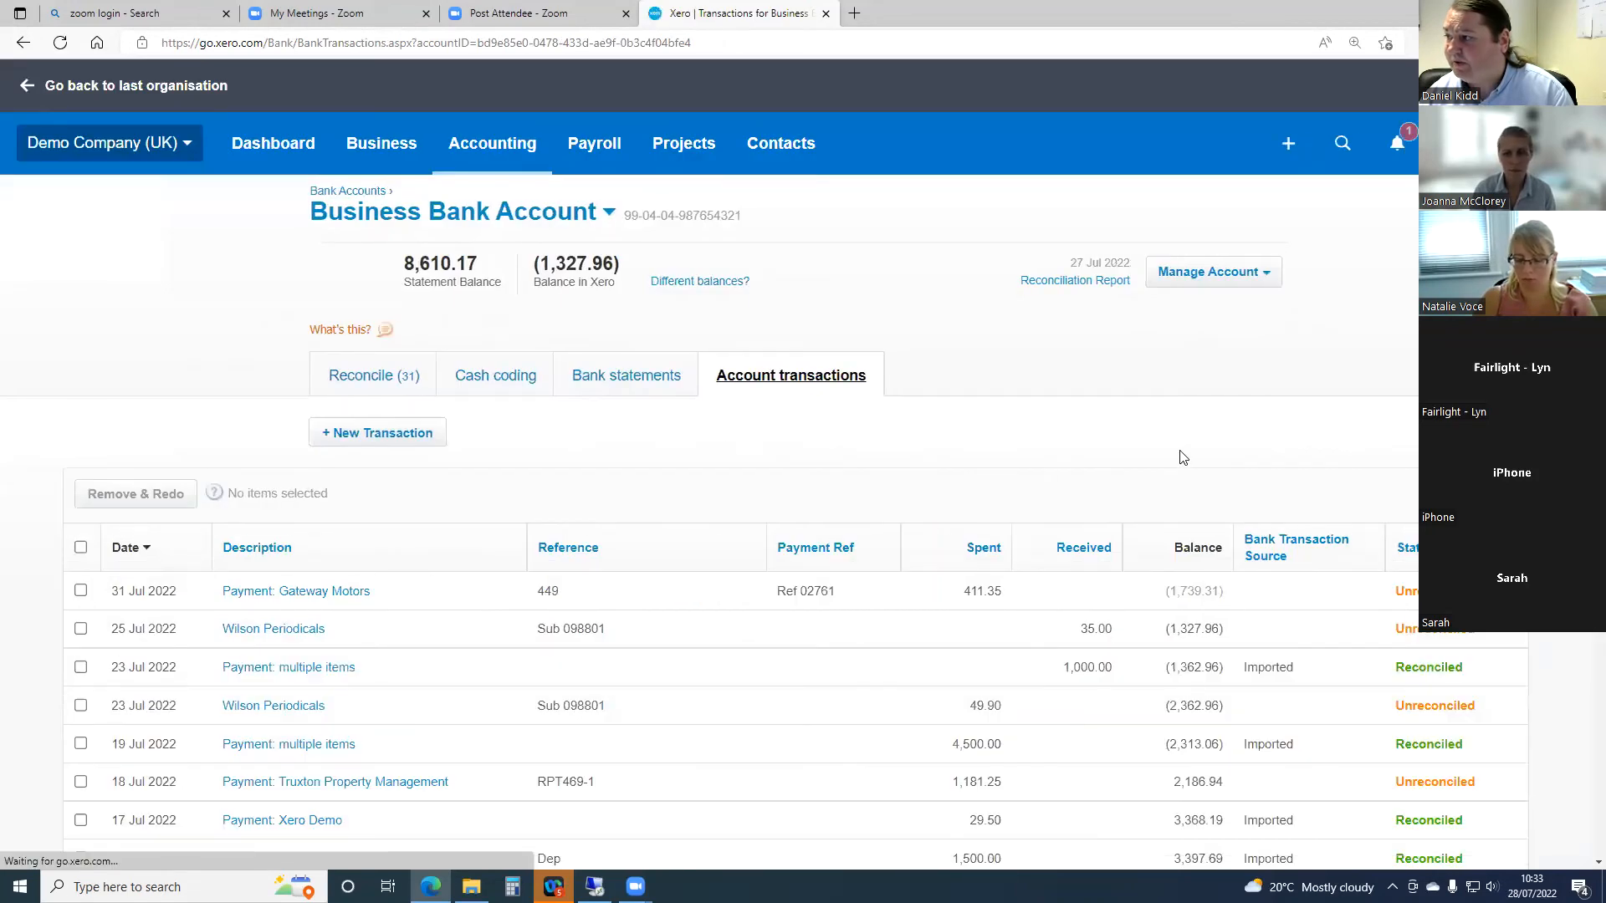
scroll(1182, 457, down, 3)
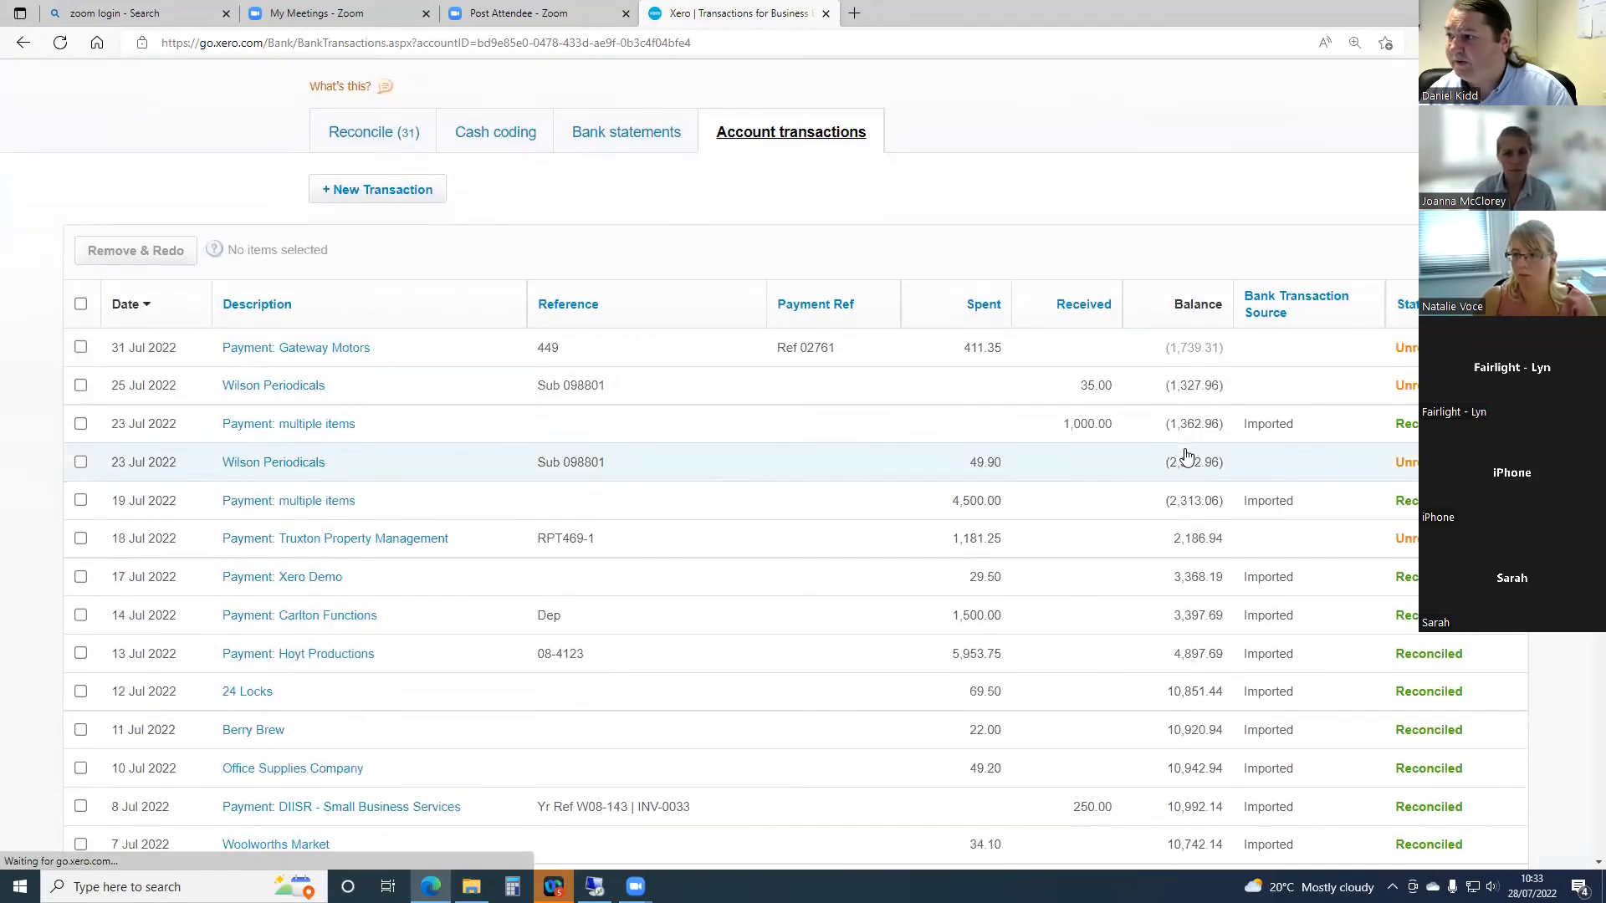
click(370, 194)
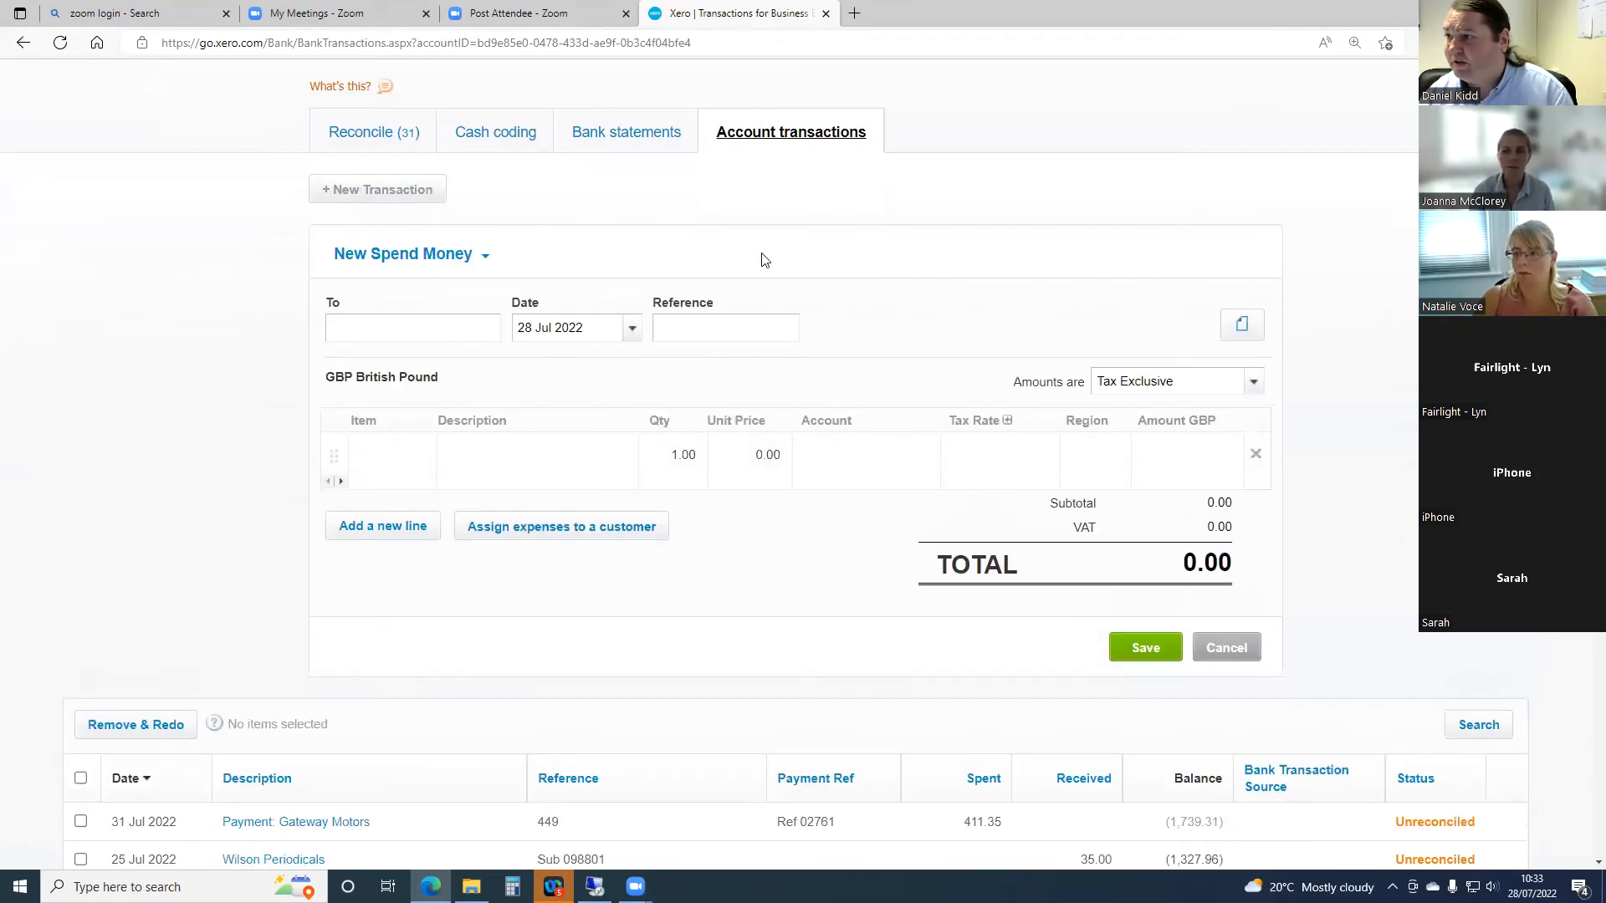
click(487, 260)
click(448, 277)
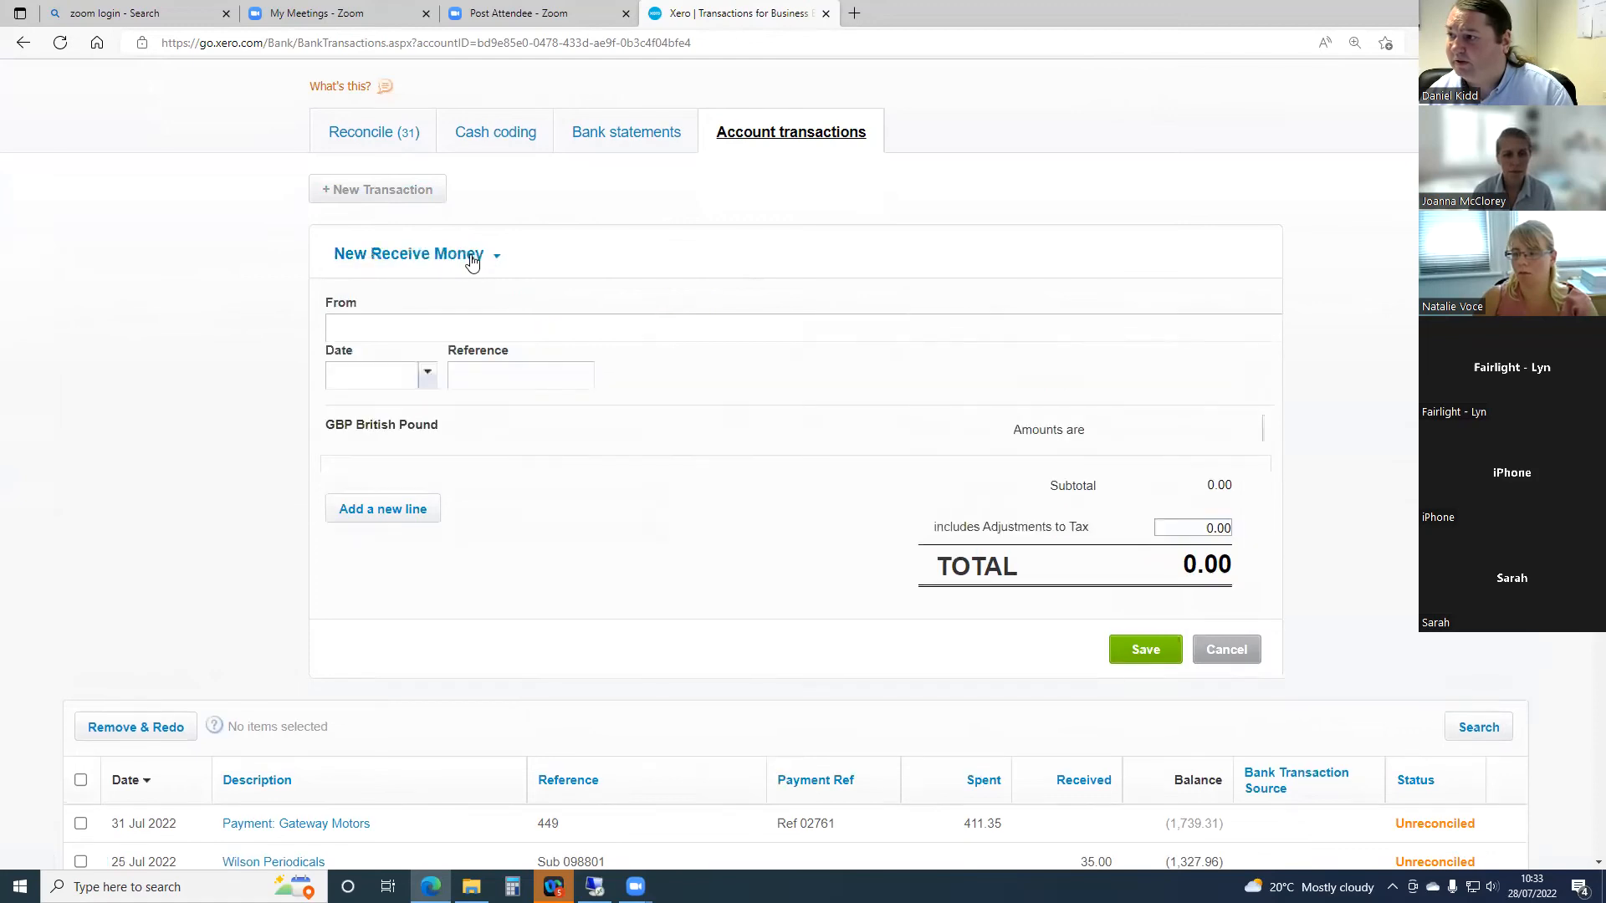
click(495, 256)
click(429, 285)
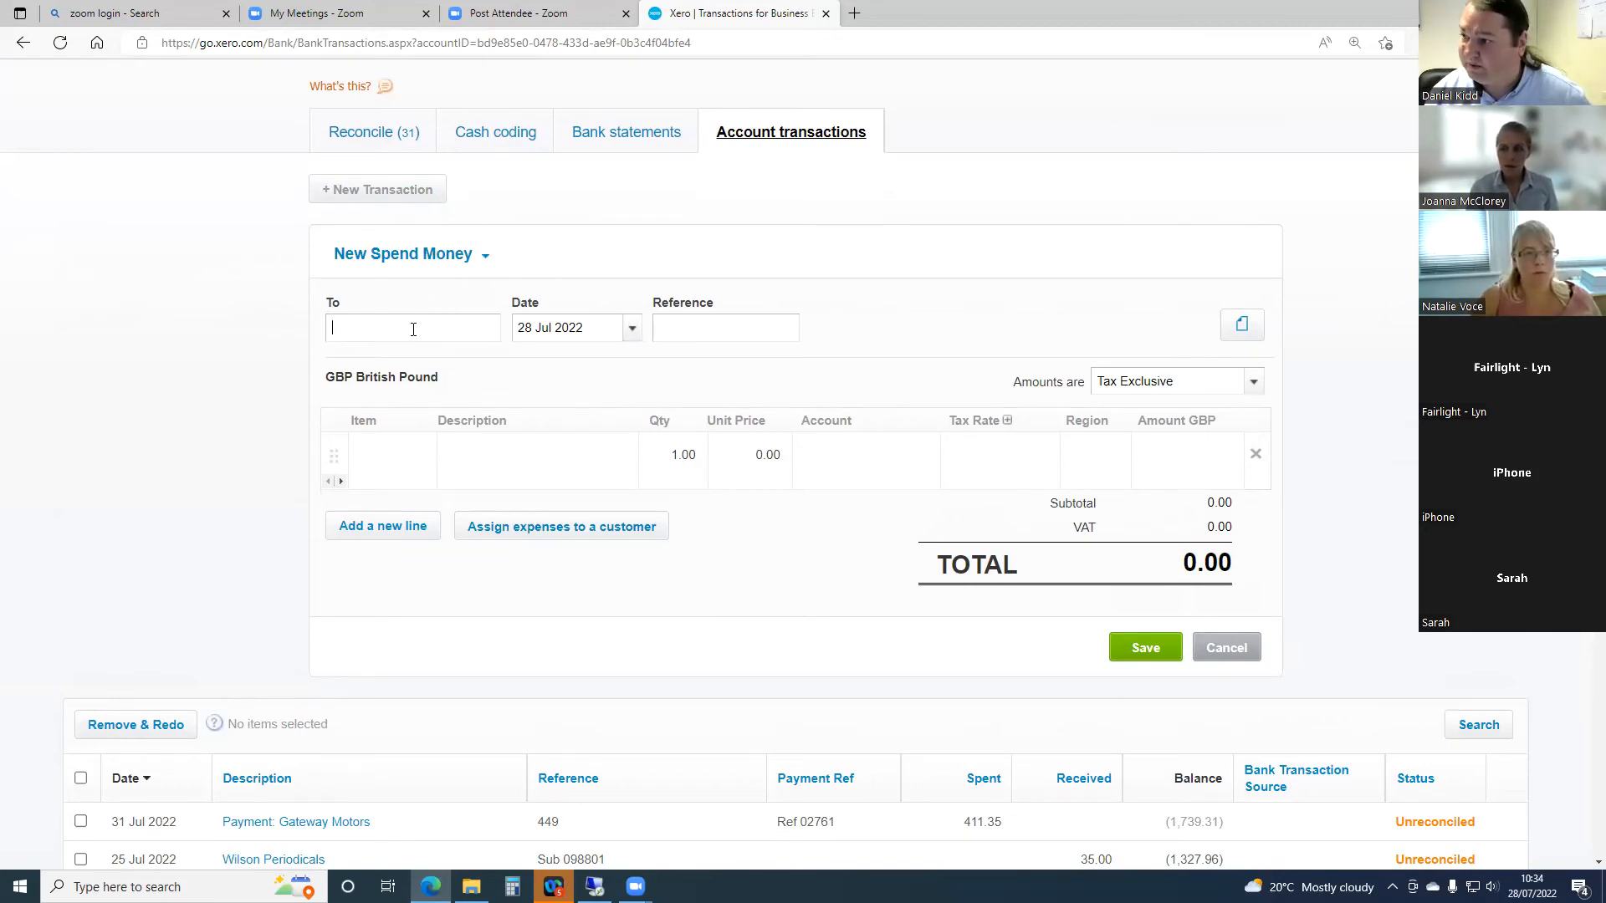
- Make the spend money transaction out to the new contact A Missed Supplier Payment with reference SO
text(A Missed Supplier )
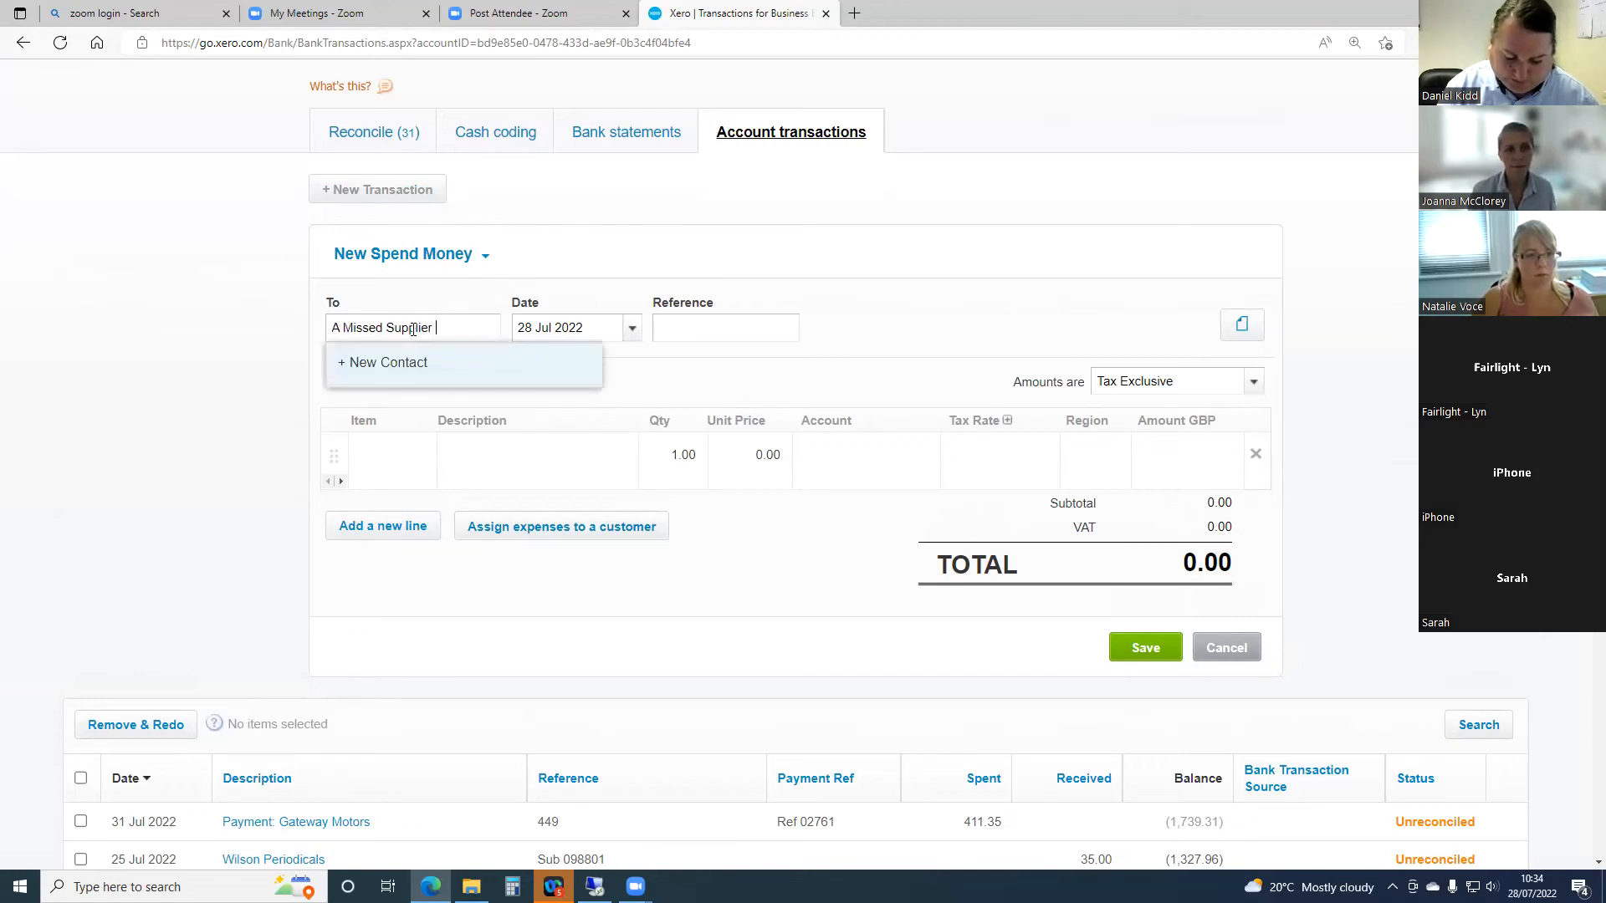
text(Payment)
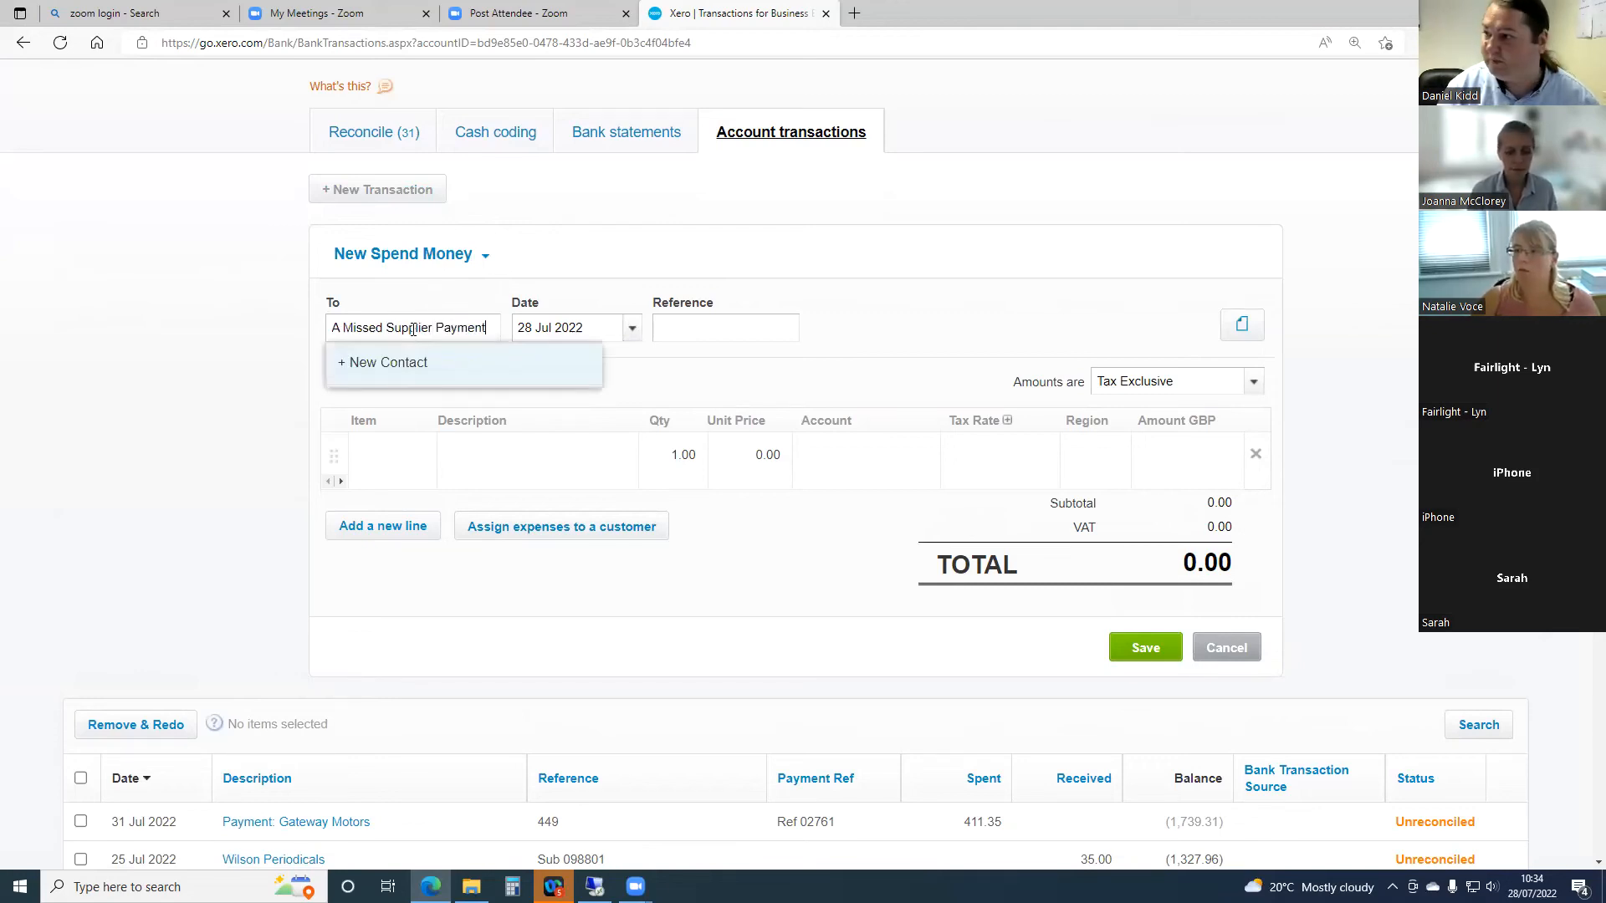
key(Tab)
key(Tab)
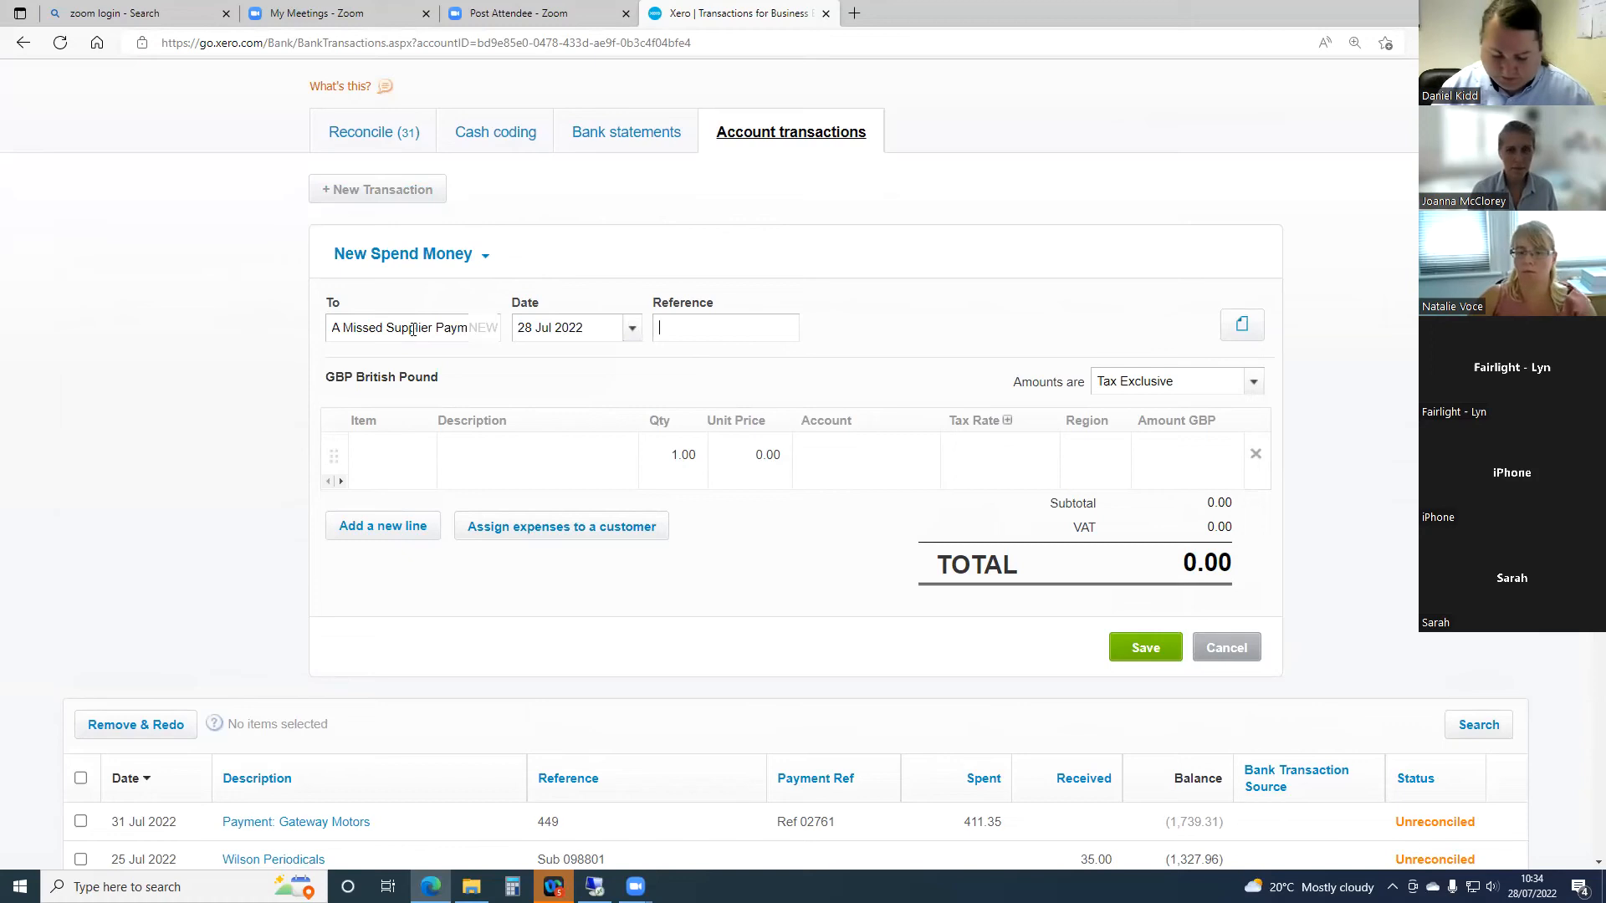
text(SO)
- Fill the transaction line with description Missed Payment, unit price 100.00 and account 429 - General Expenses, and save the transaction
key(Tab)
key(Tab)
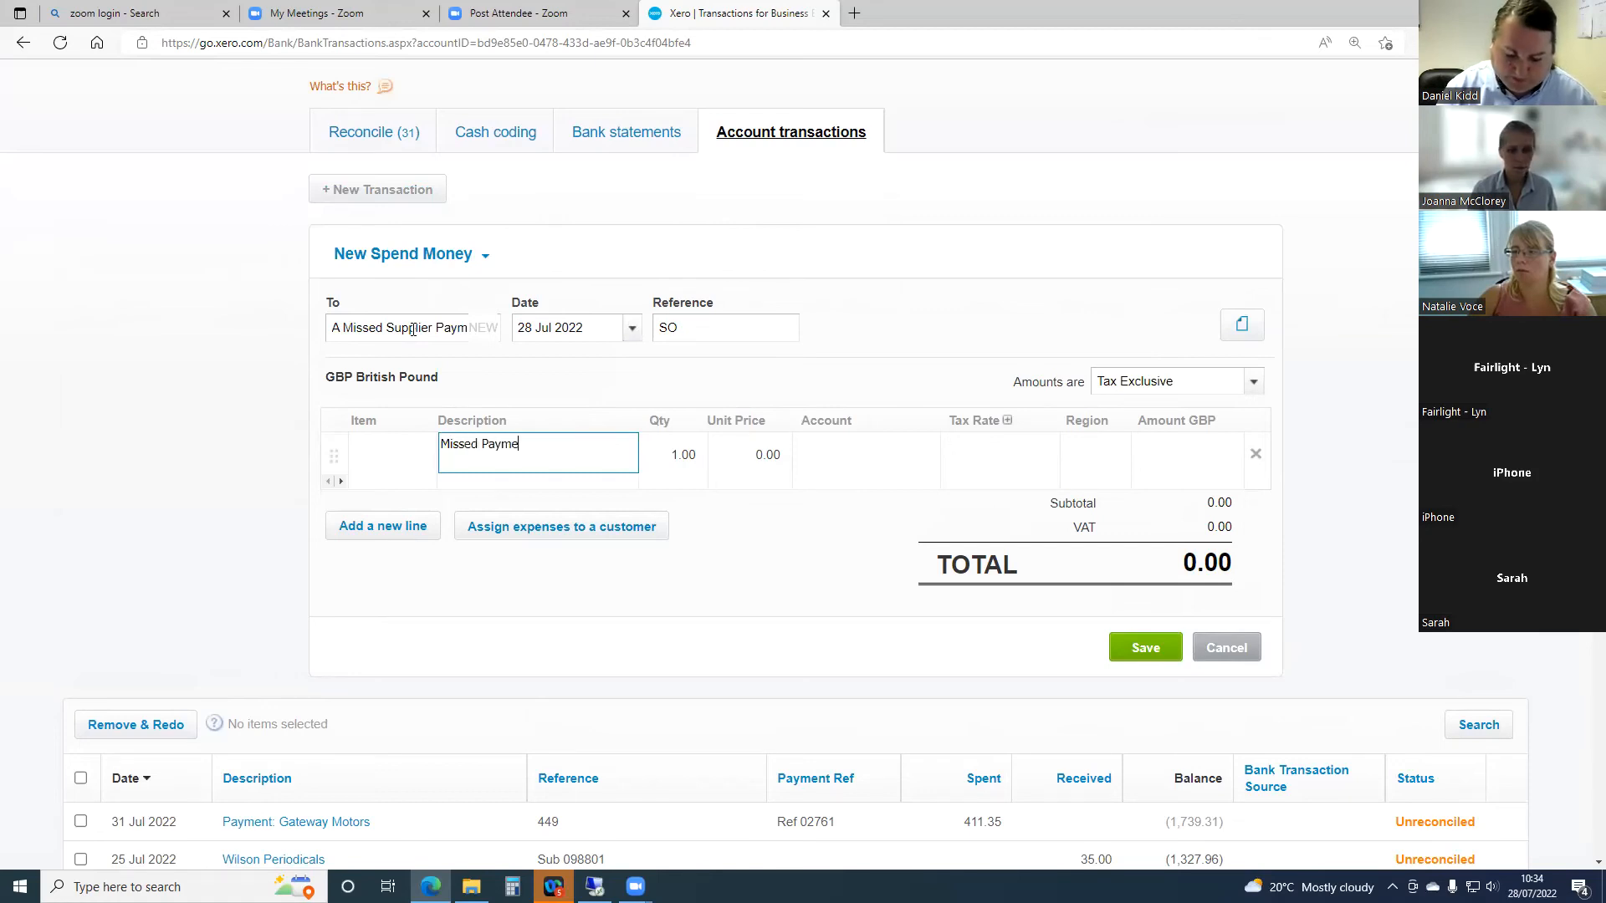
key(Tab)
key(Tab)
text(100)
key(Tab)
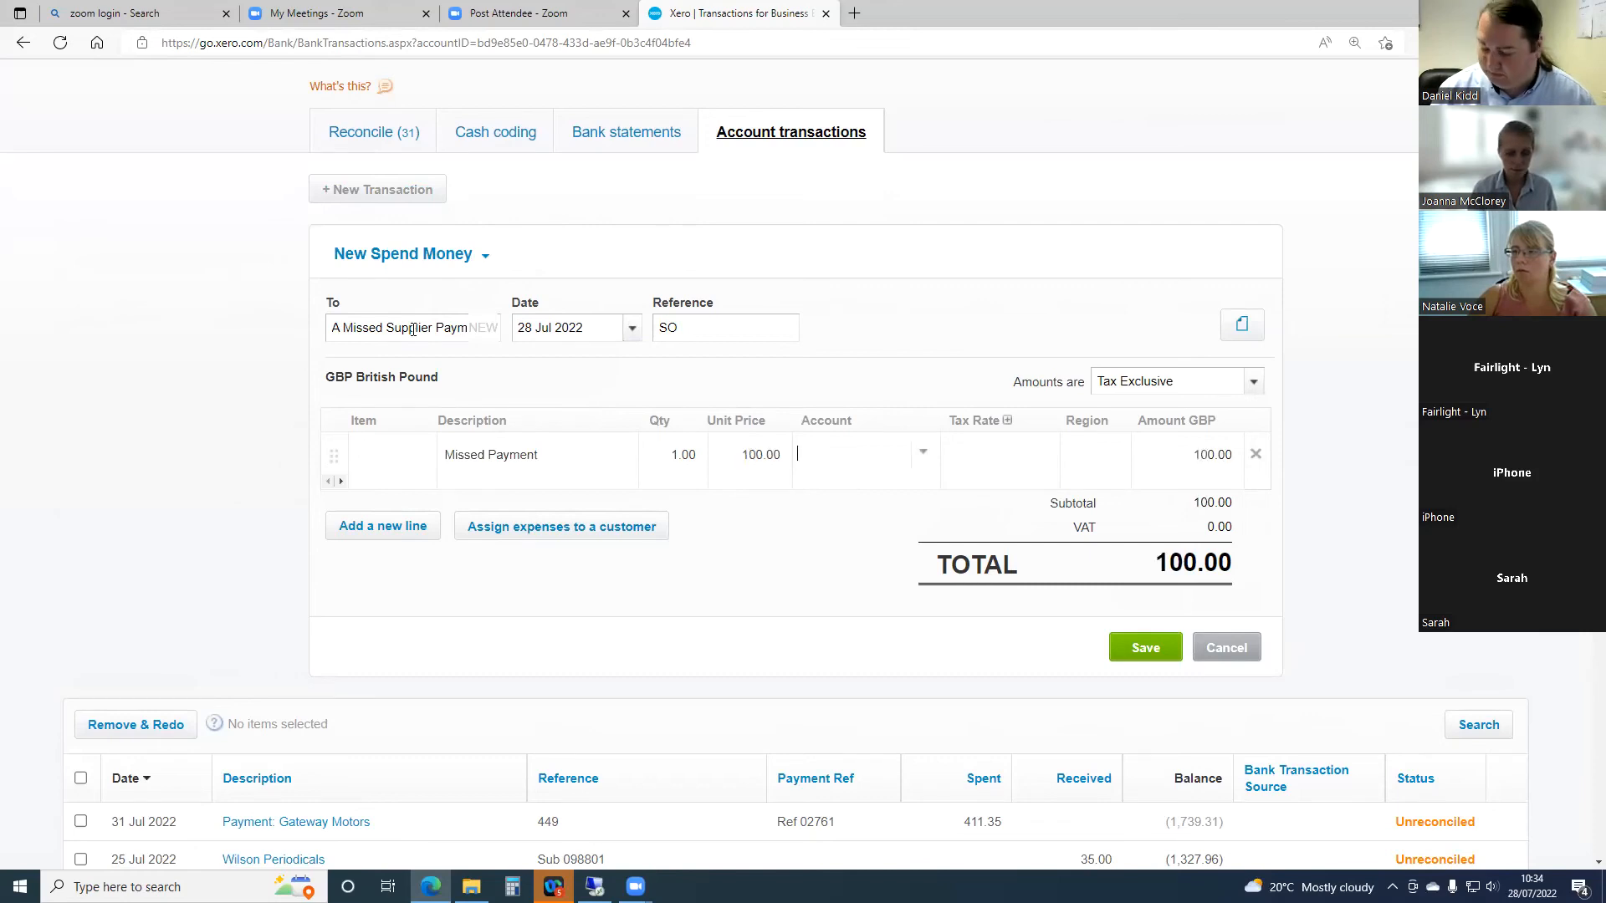
text(gene)
key(Tab)
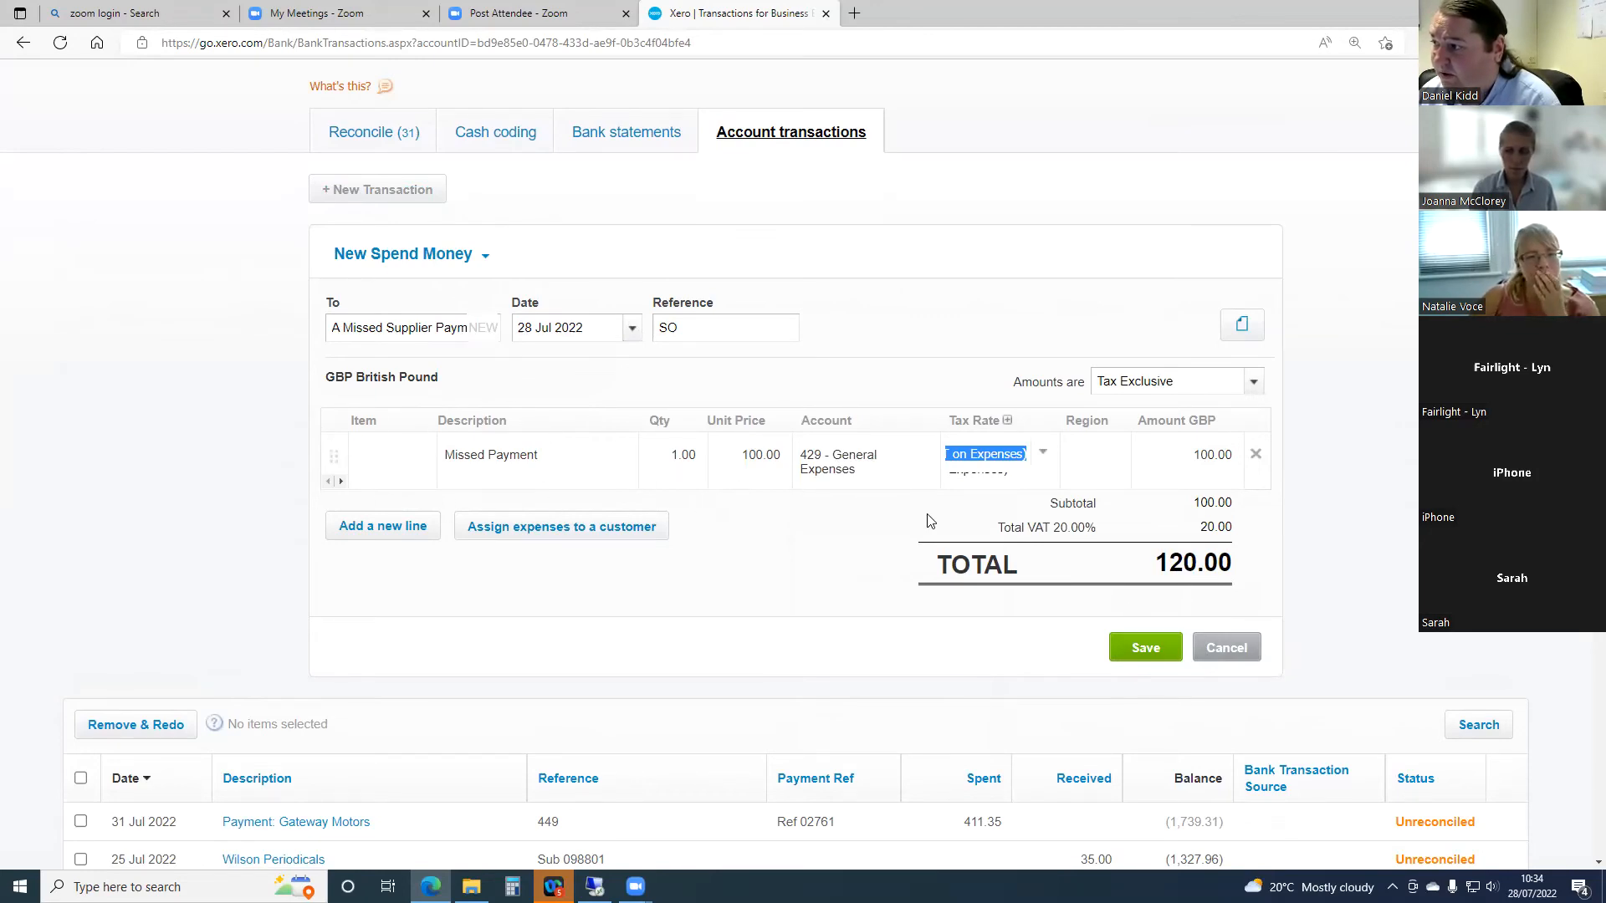
click(1155, 655)
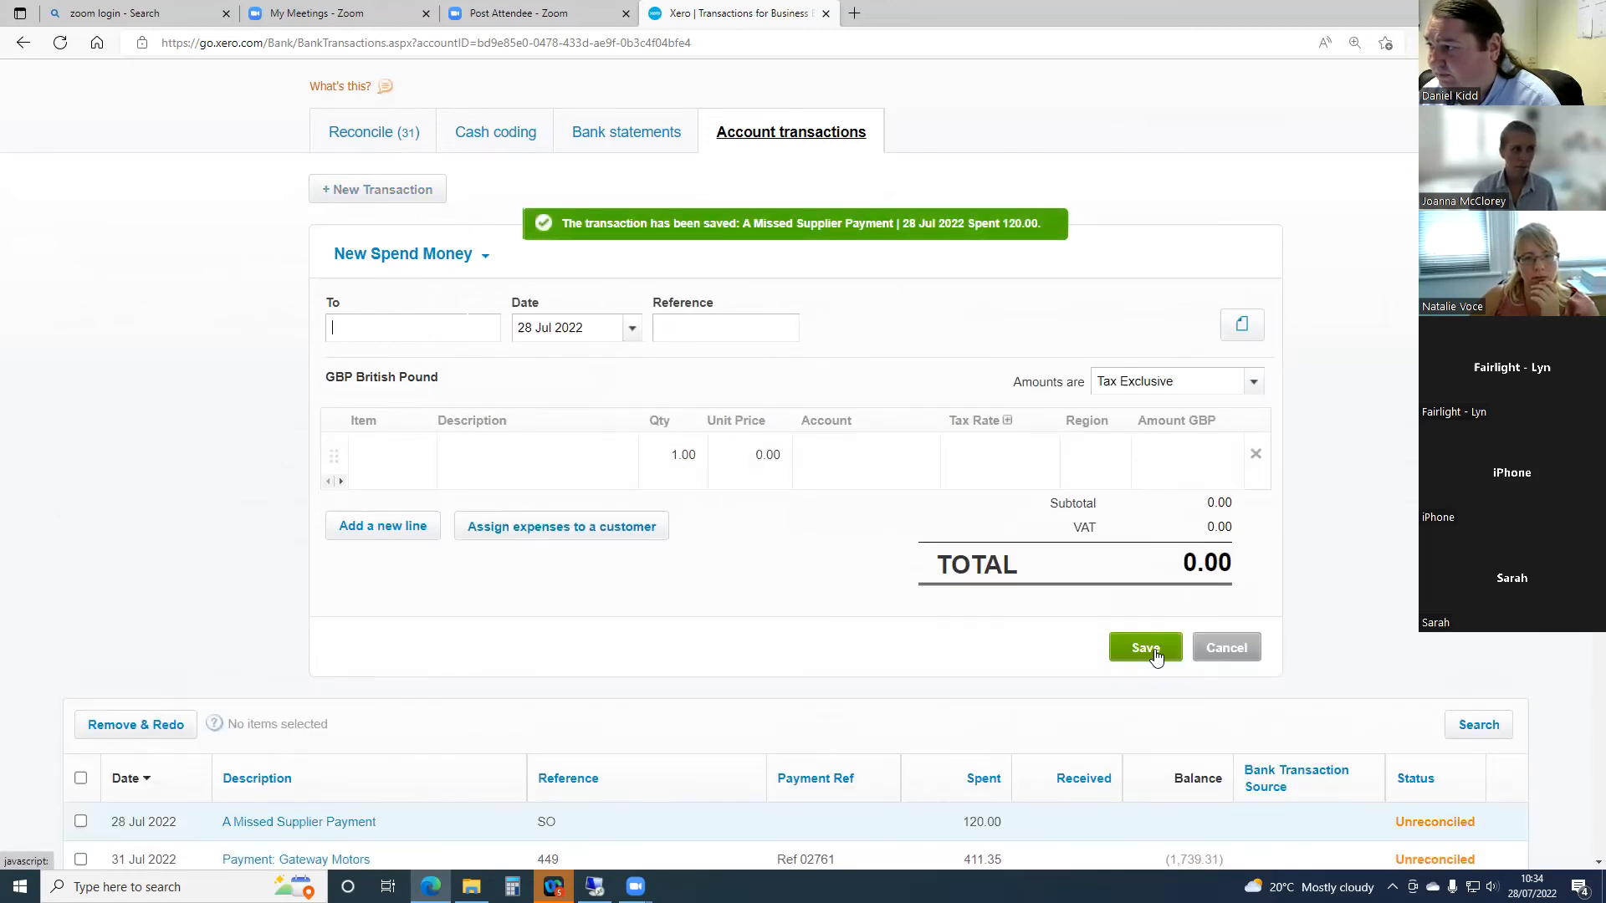
- Return to the account transactions list and look at the A Missed Supplier Payment entry dated 28 Jul 2022
click(832, 138)
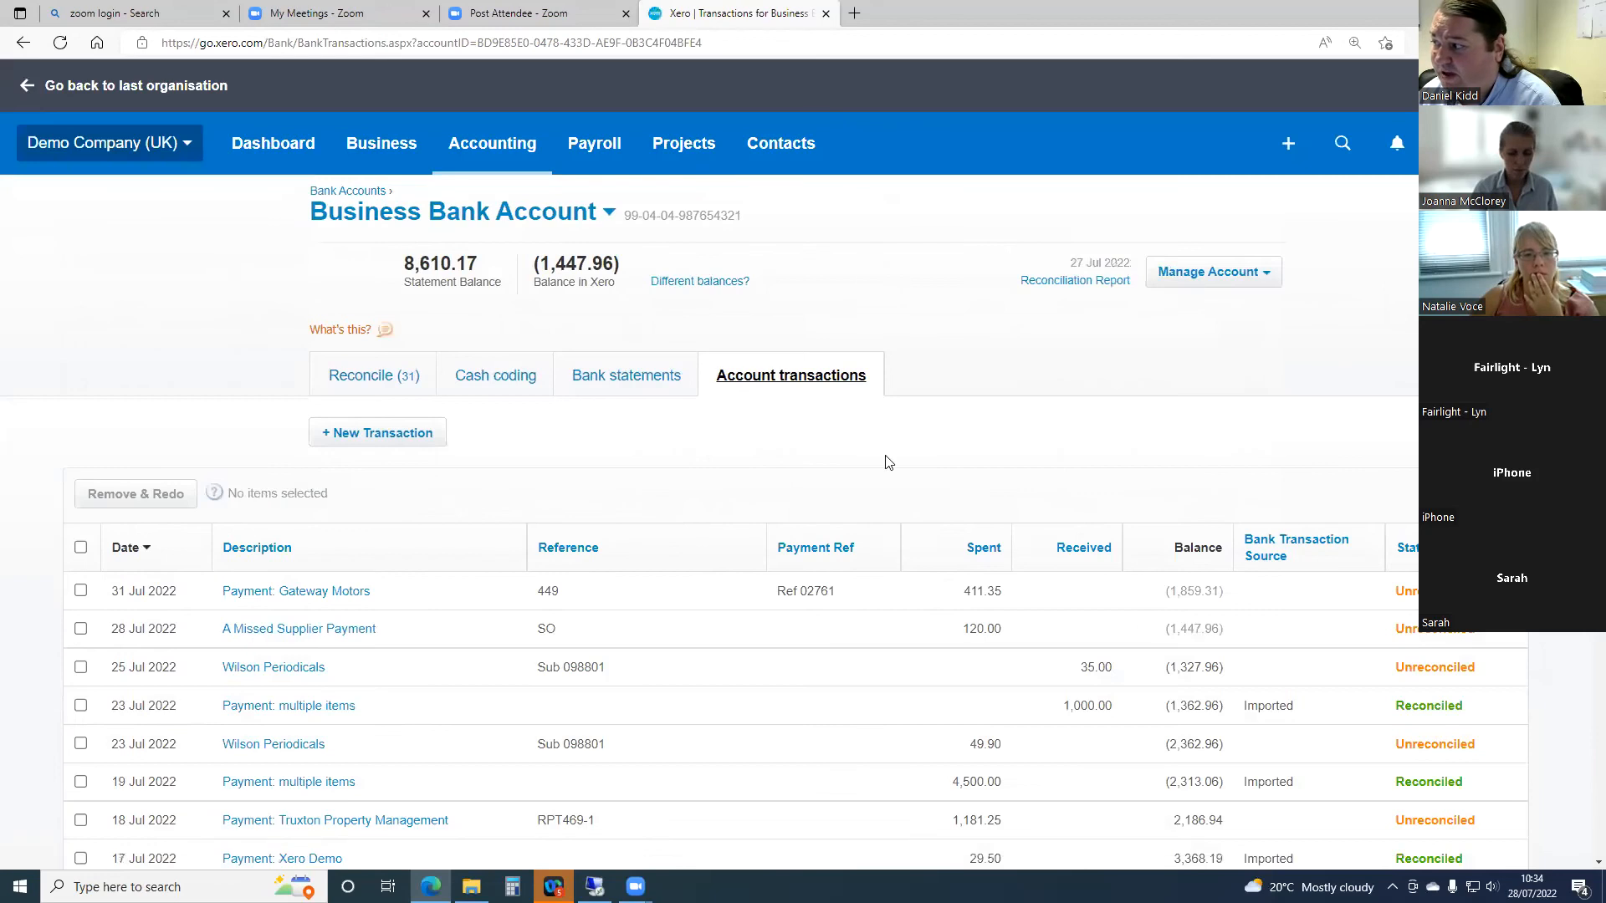
scroll(870, 540, down, 3)
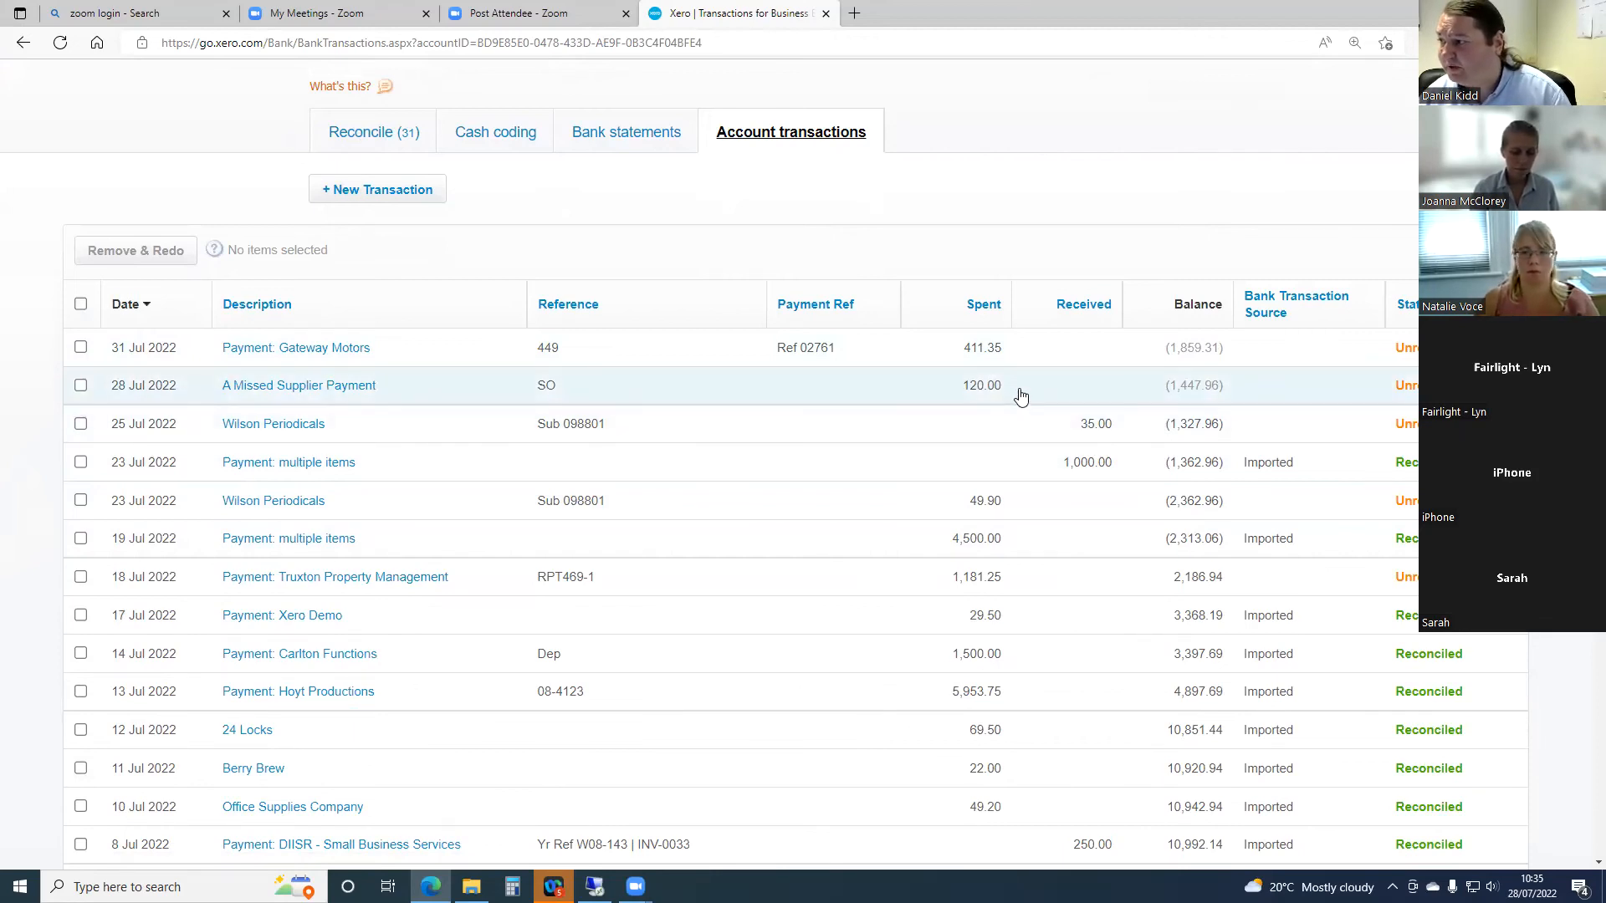
scroll(803, 393, up, 3)
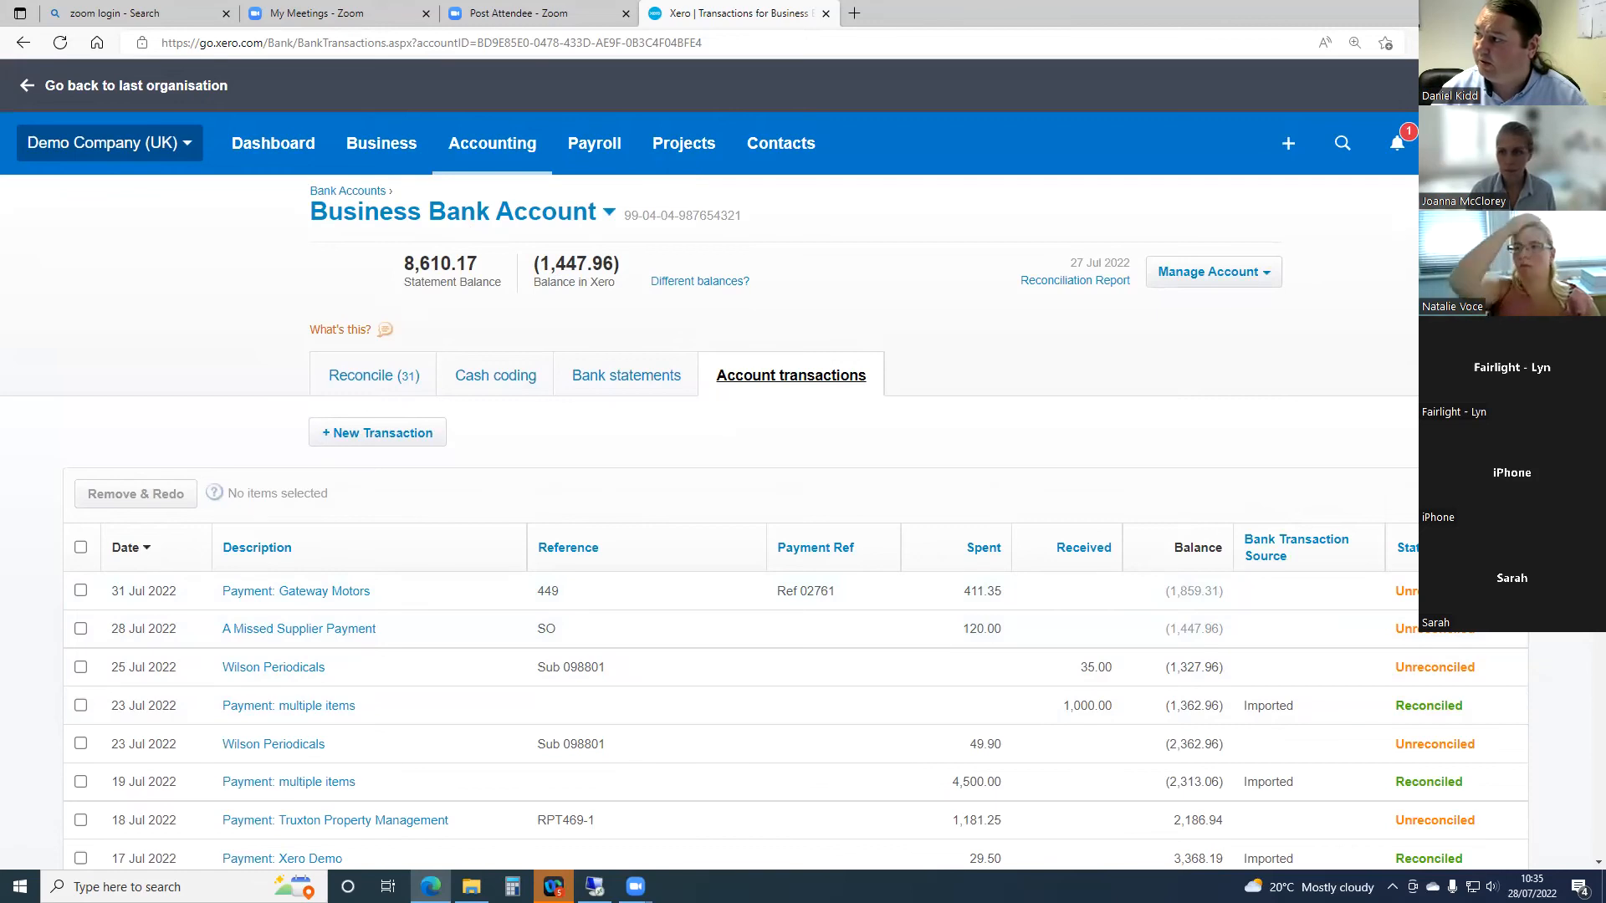
- Enable the Mark as Reconciled option for the Business Bank Account's transactions through the help settings
click(1451, 143)
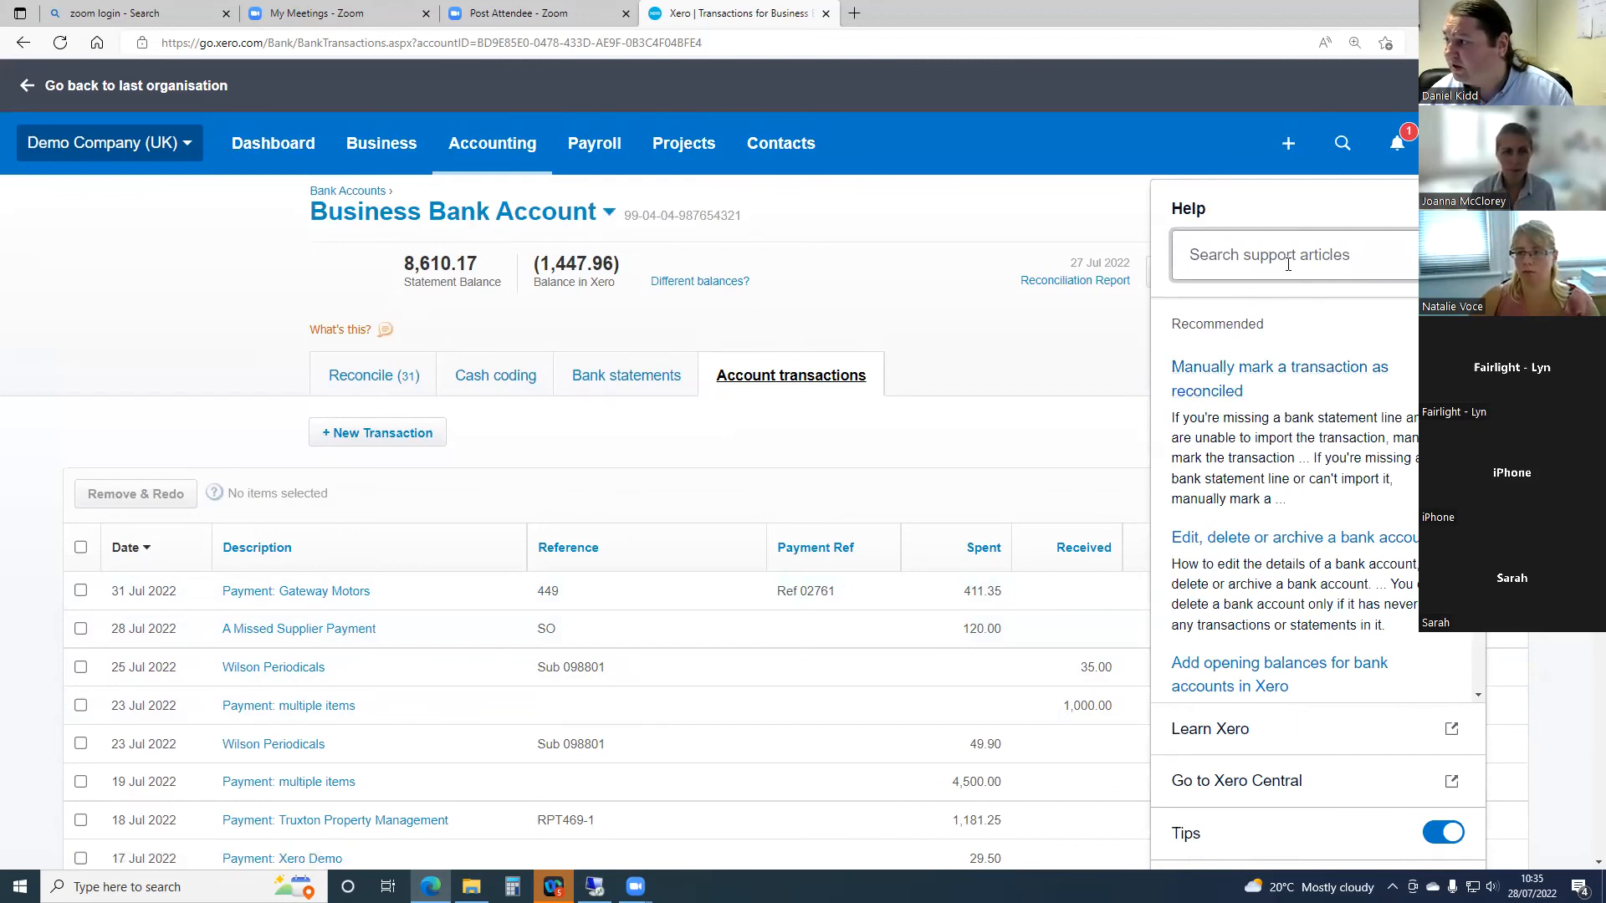
scroll(1323, 576, down, 1)
scroll(1321, 565, down, 1)
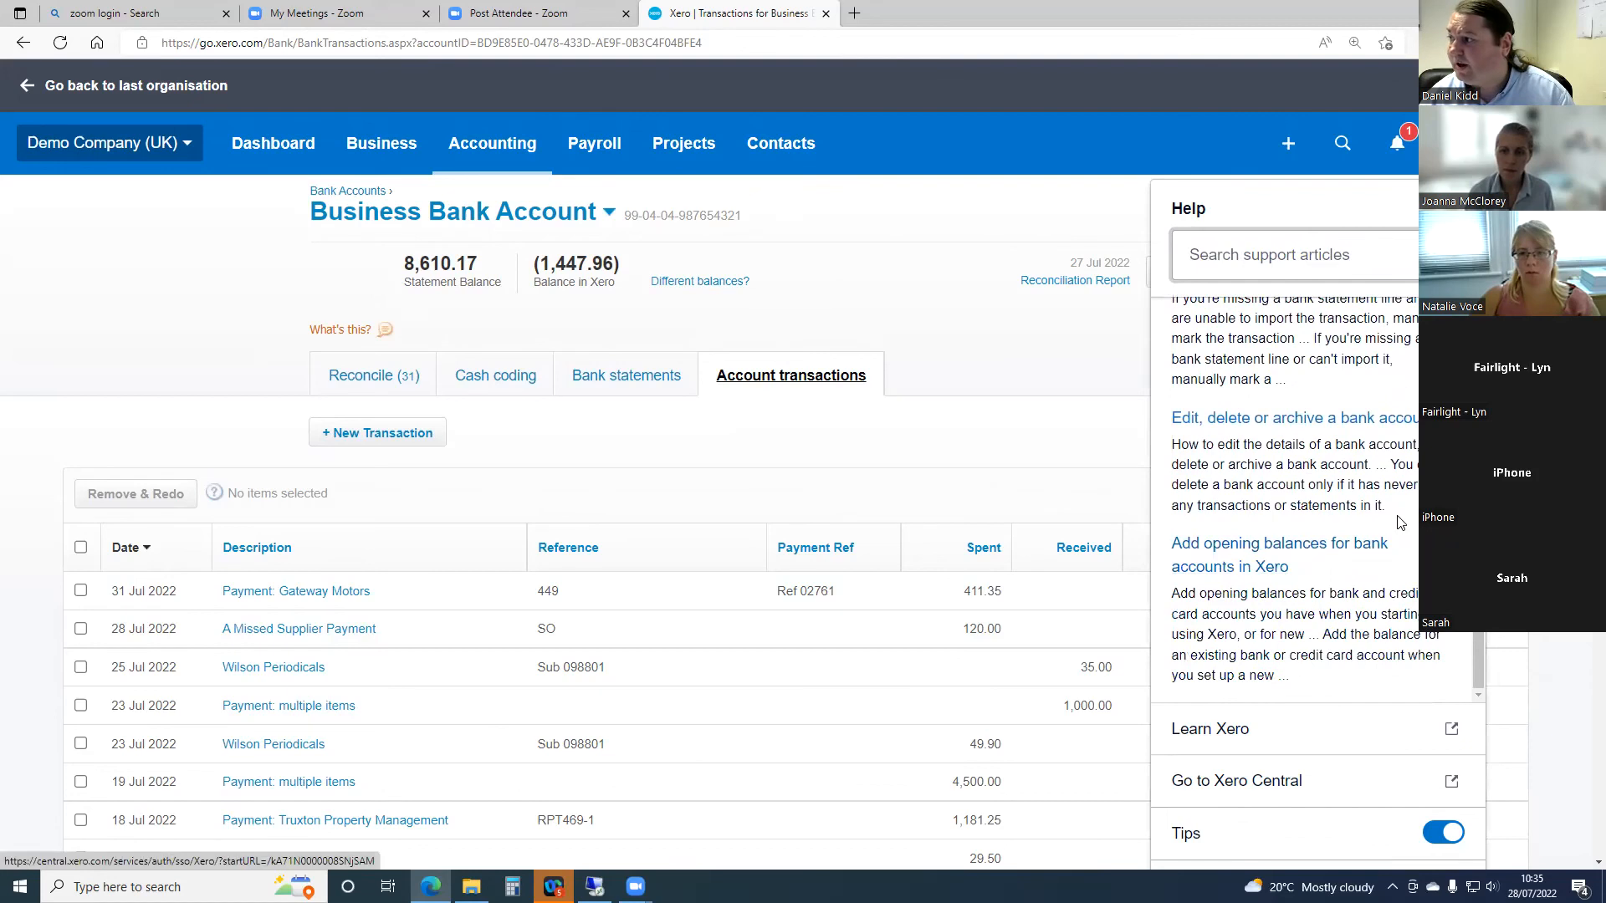
scroll(1269, 515, down, 2)
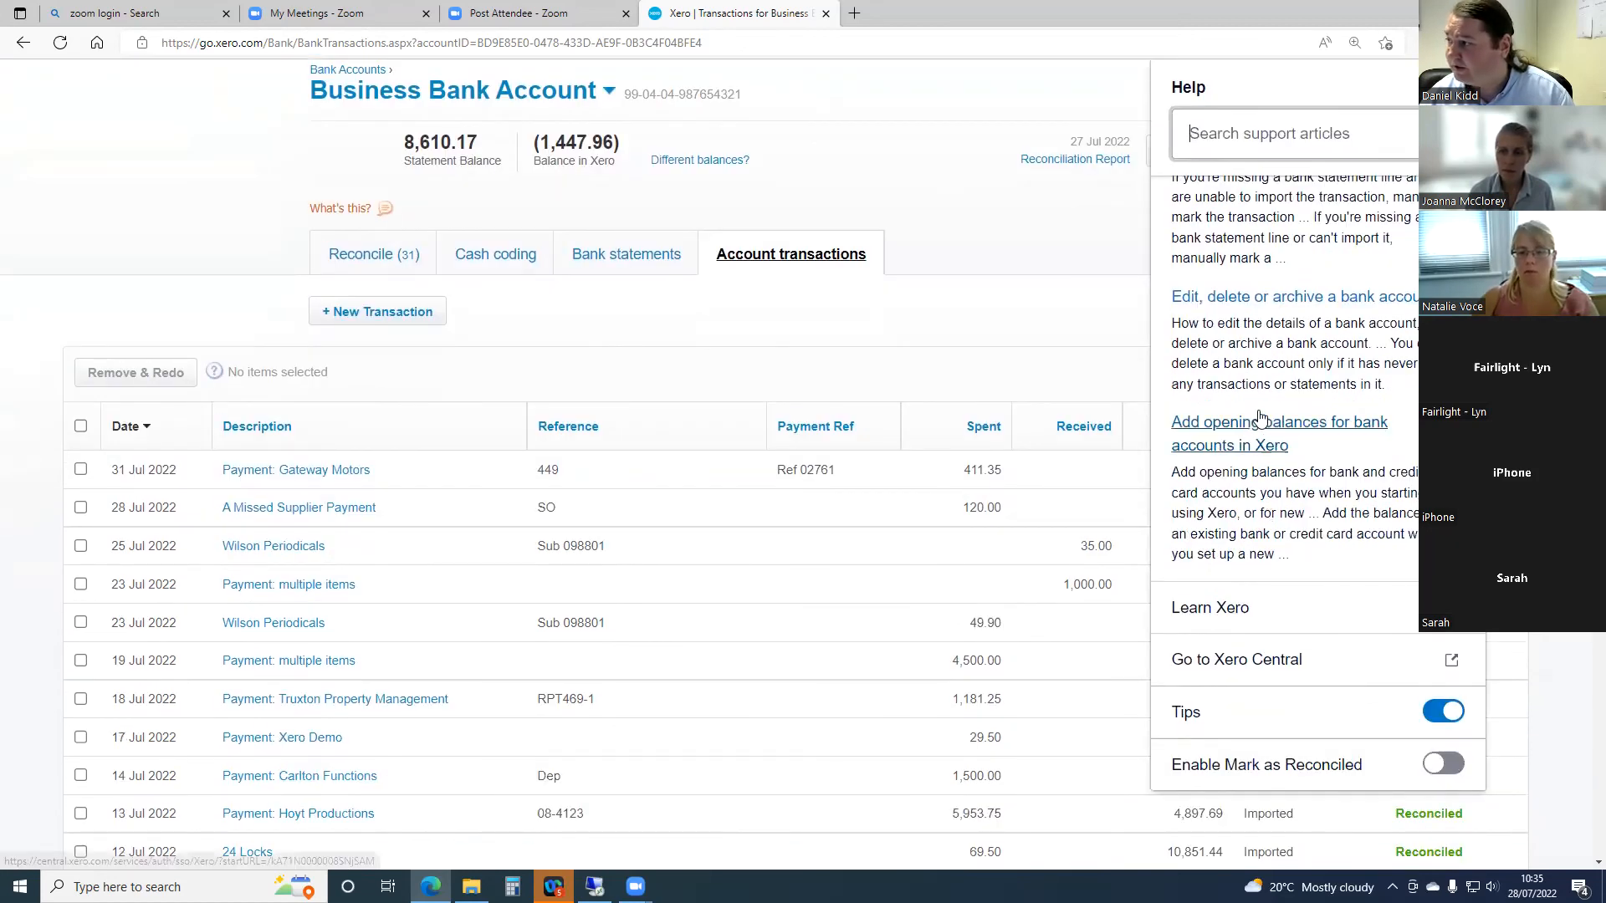
scroll(1294, 379, up, 2)
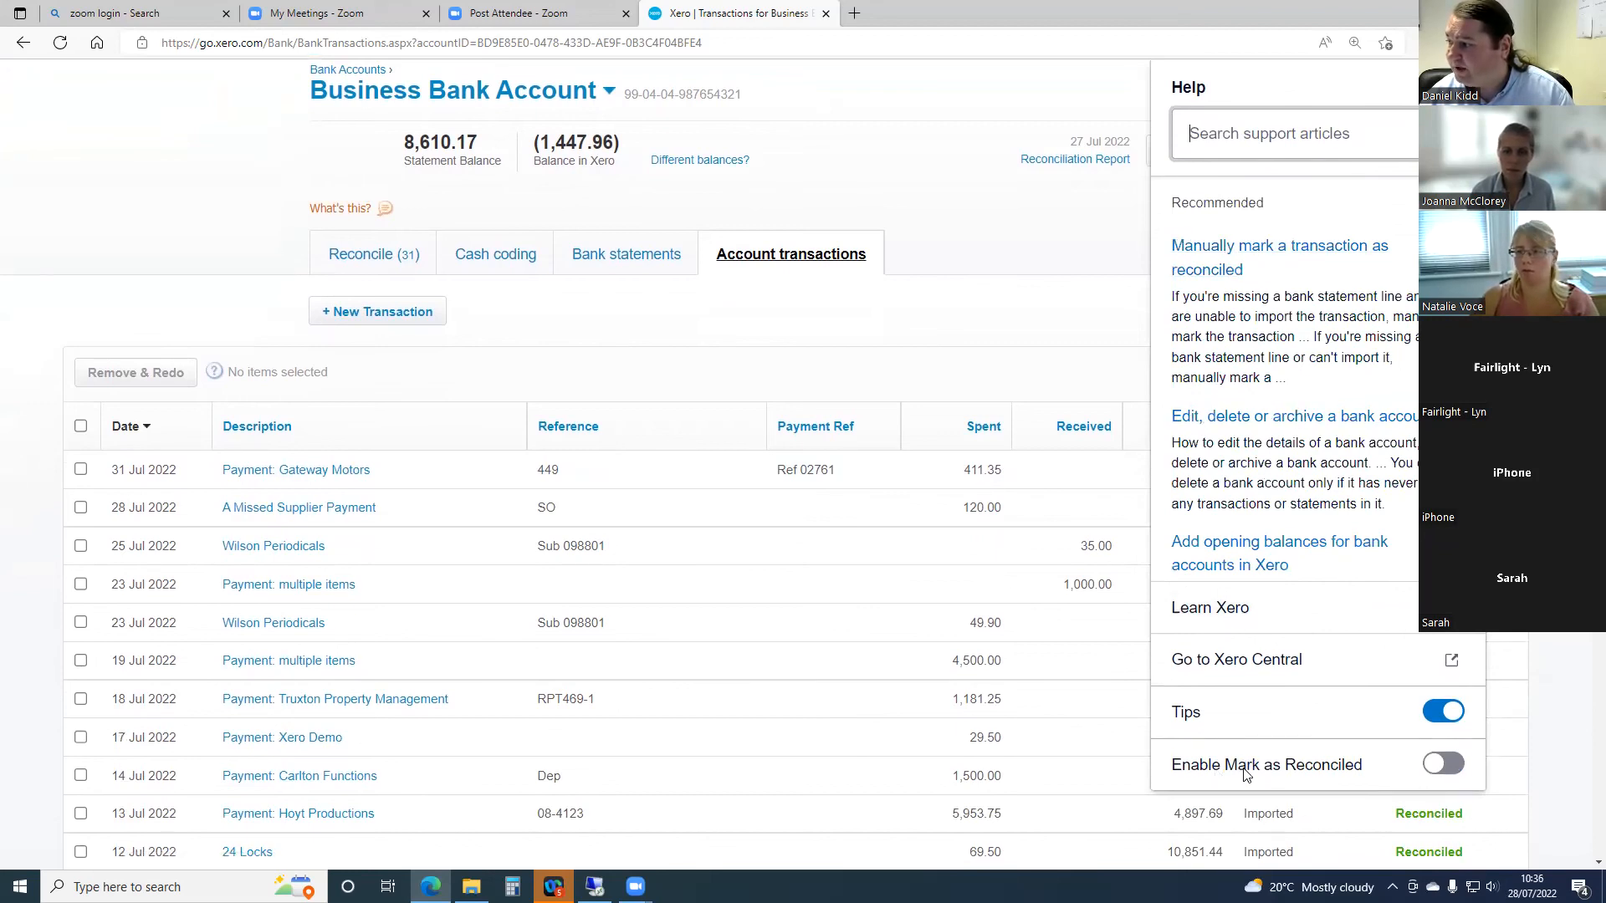
click(1435, 764)
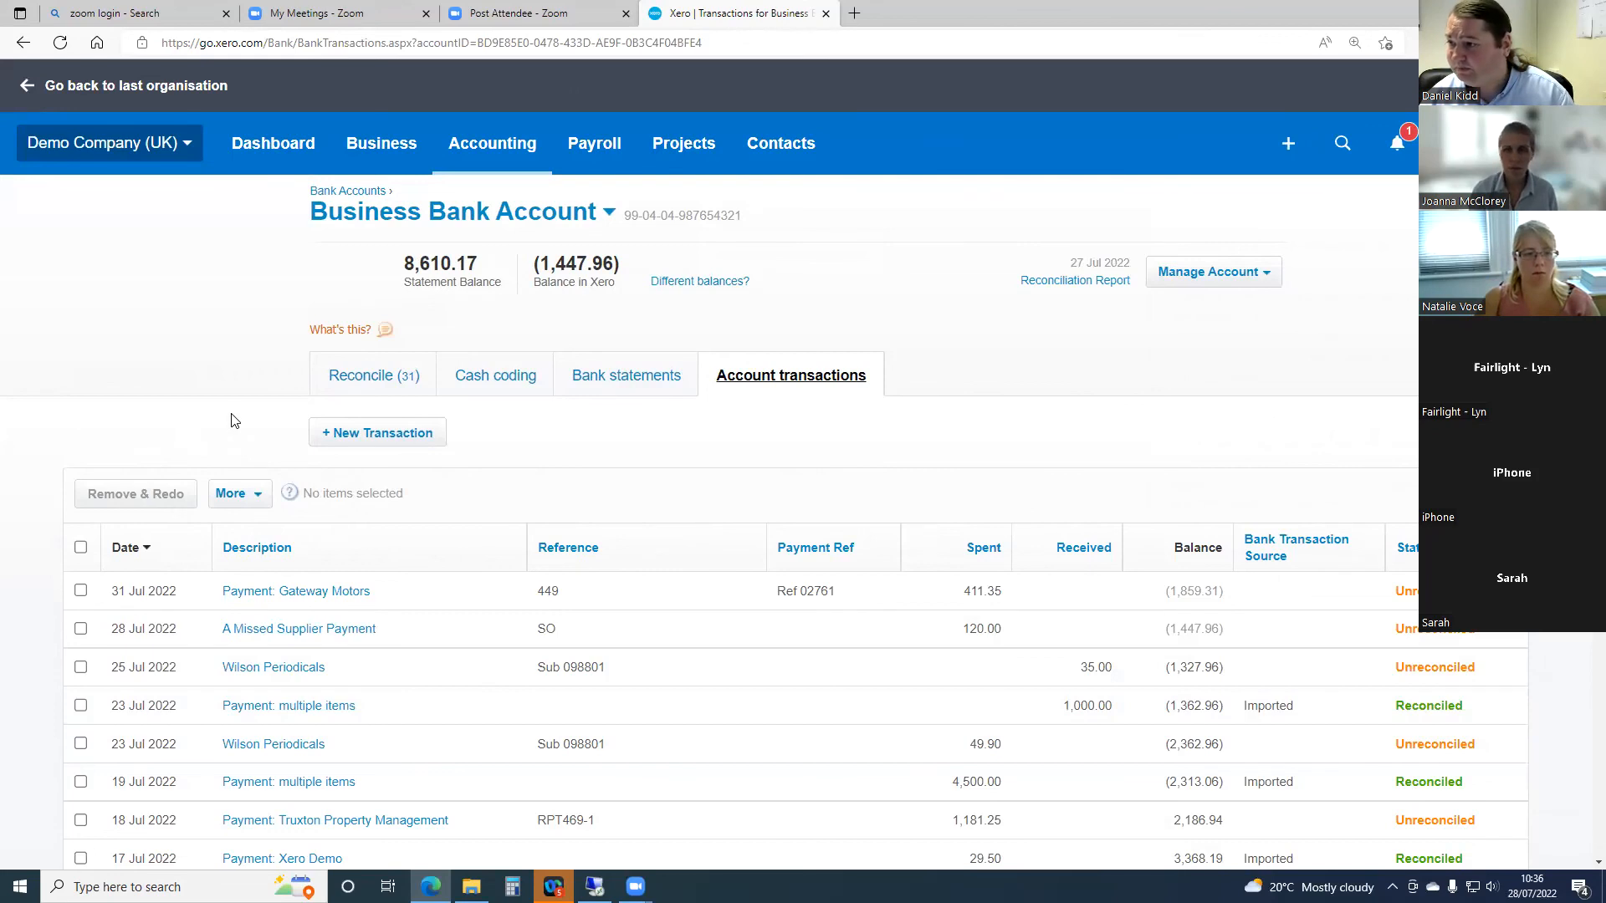
- Mark the A Missed Supplier Payment transaction dated 28 Jul 2022 as reconciled, accepting the warning
scroll(233, 420, down, 2)
scroll(231, 413, down, 2)
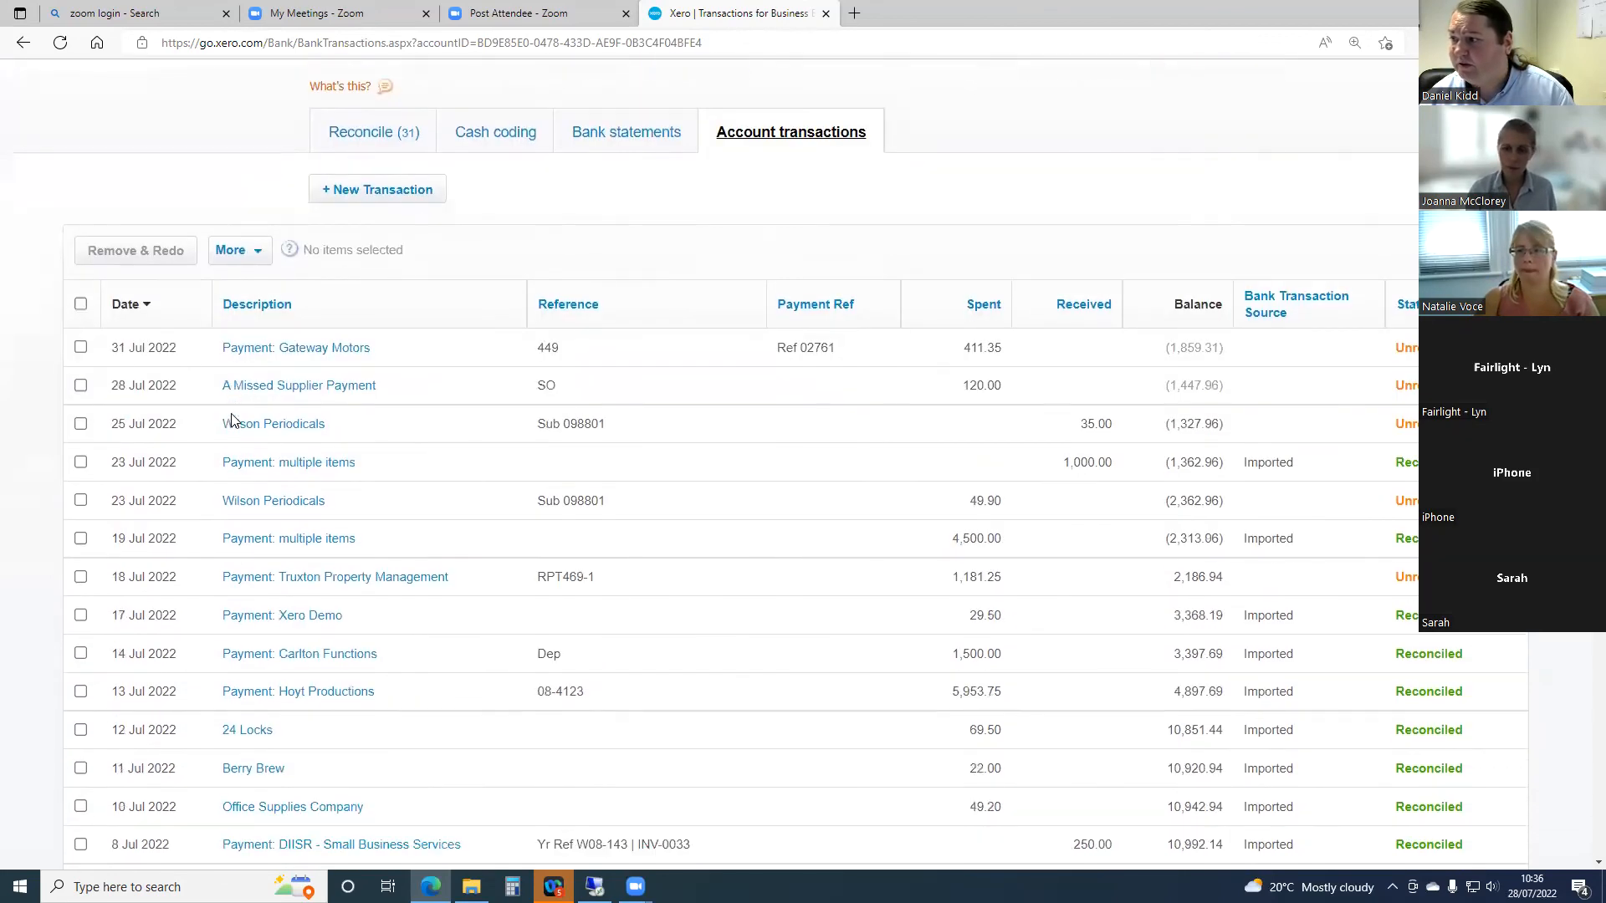
click(81, 387)
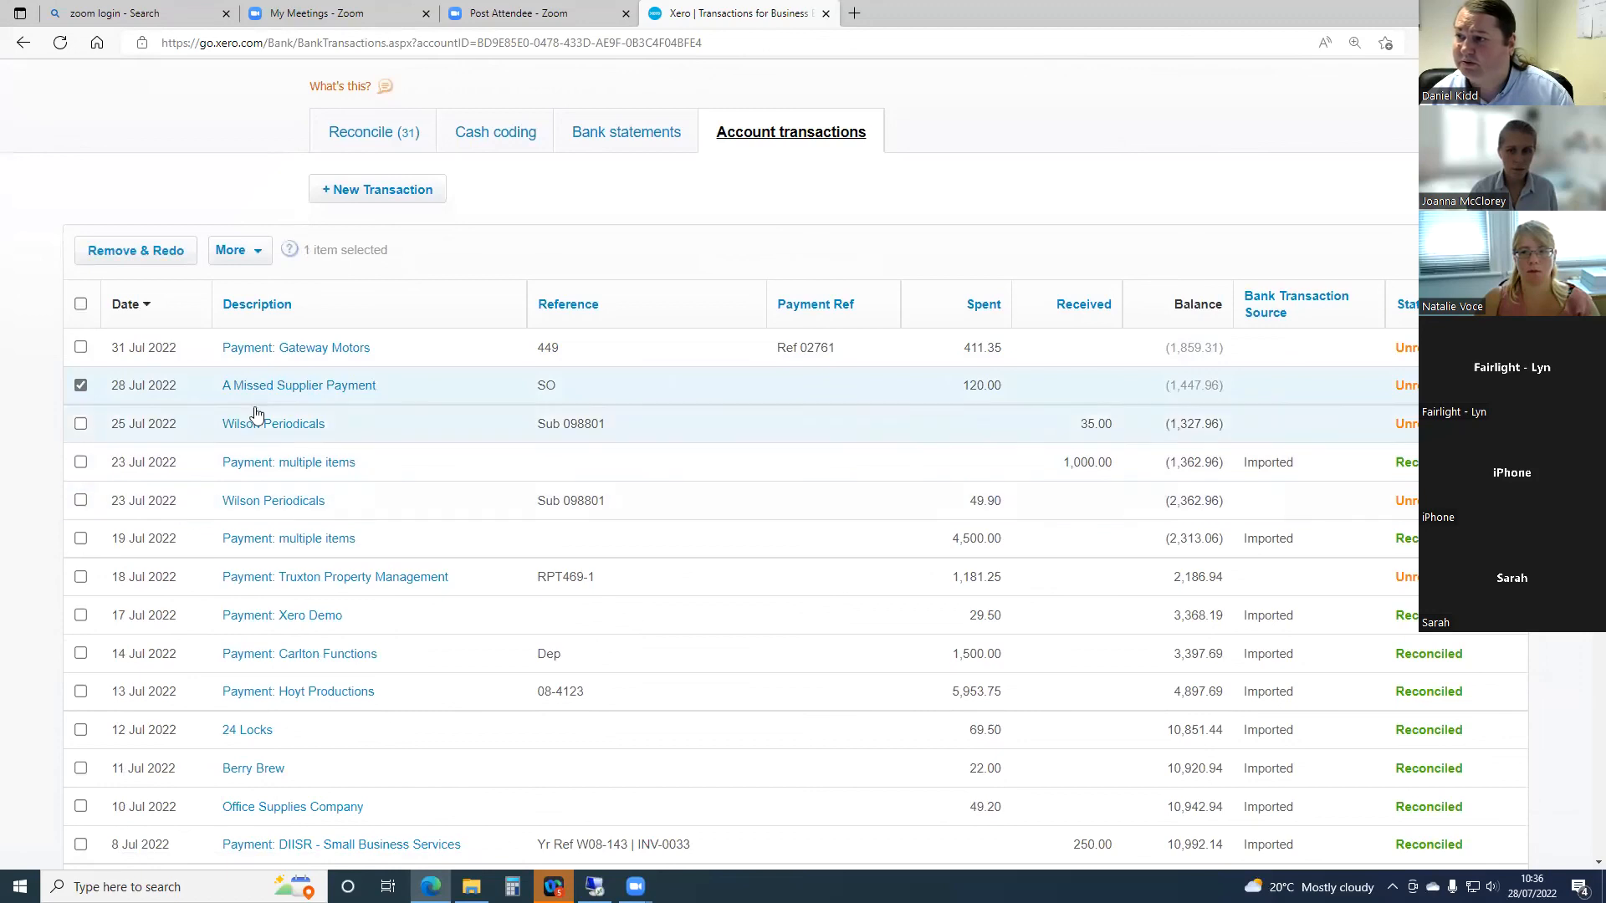
click(259, 260)
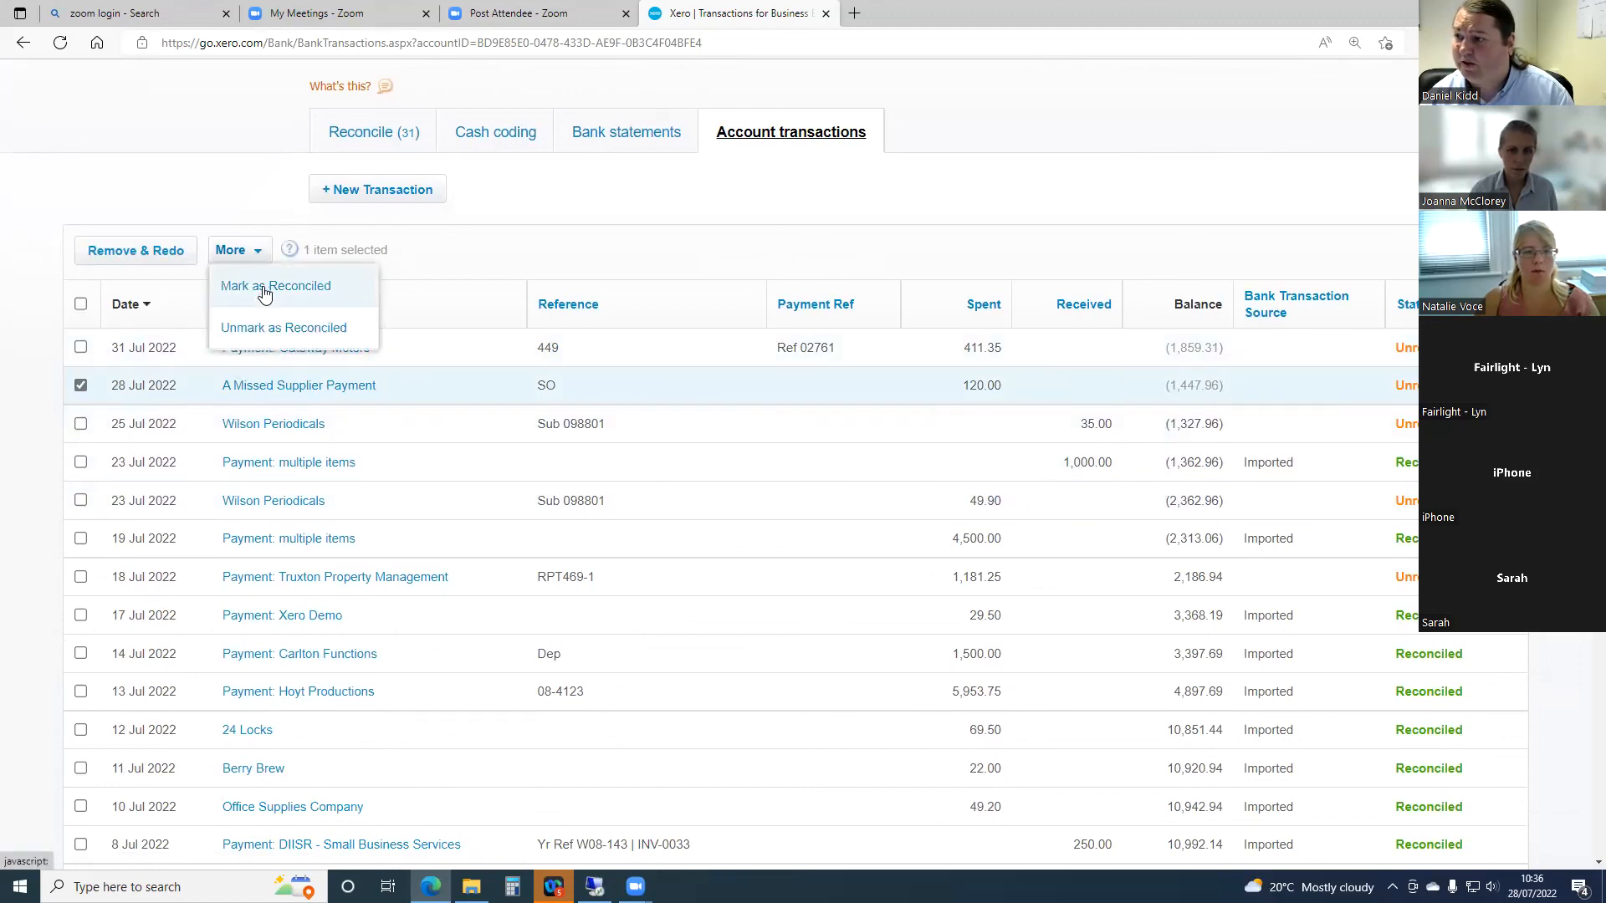
click(267, 289)
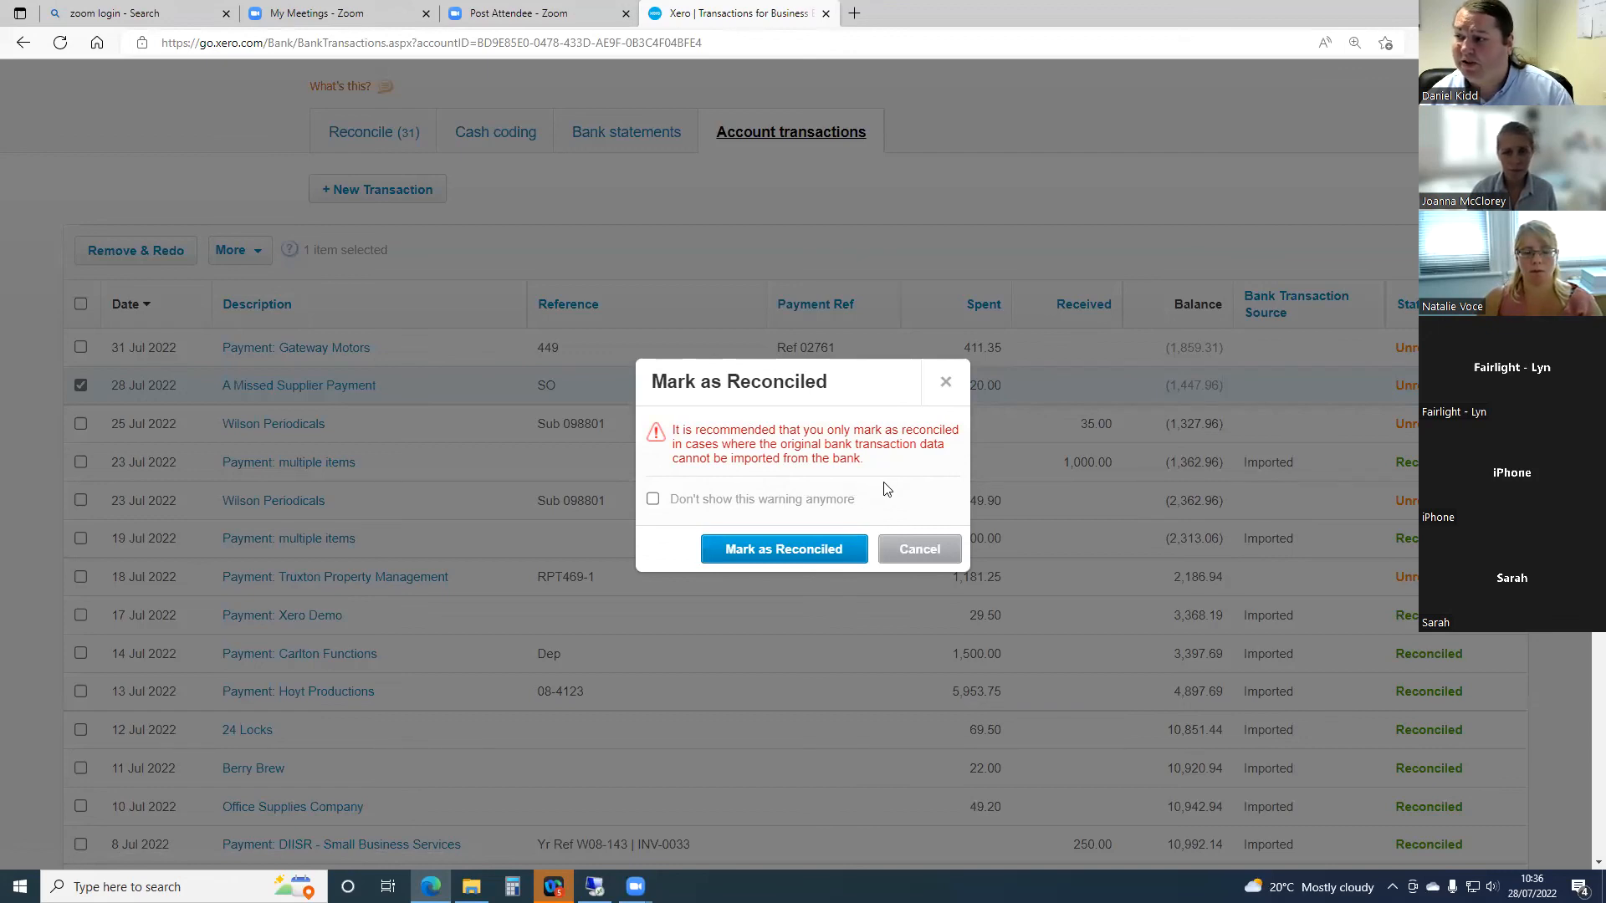
click(780, 555)
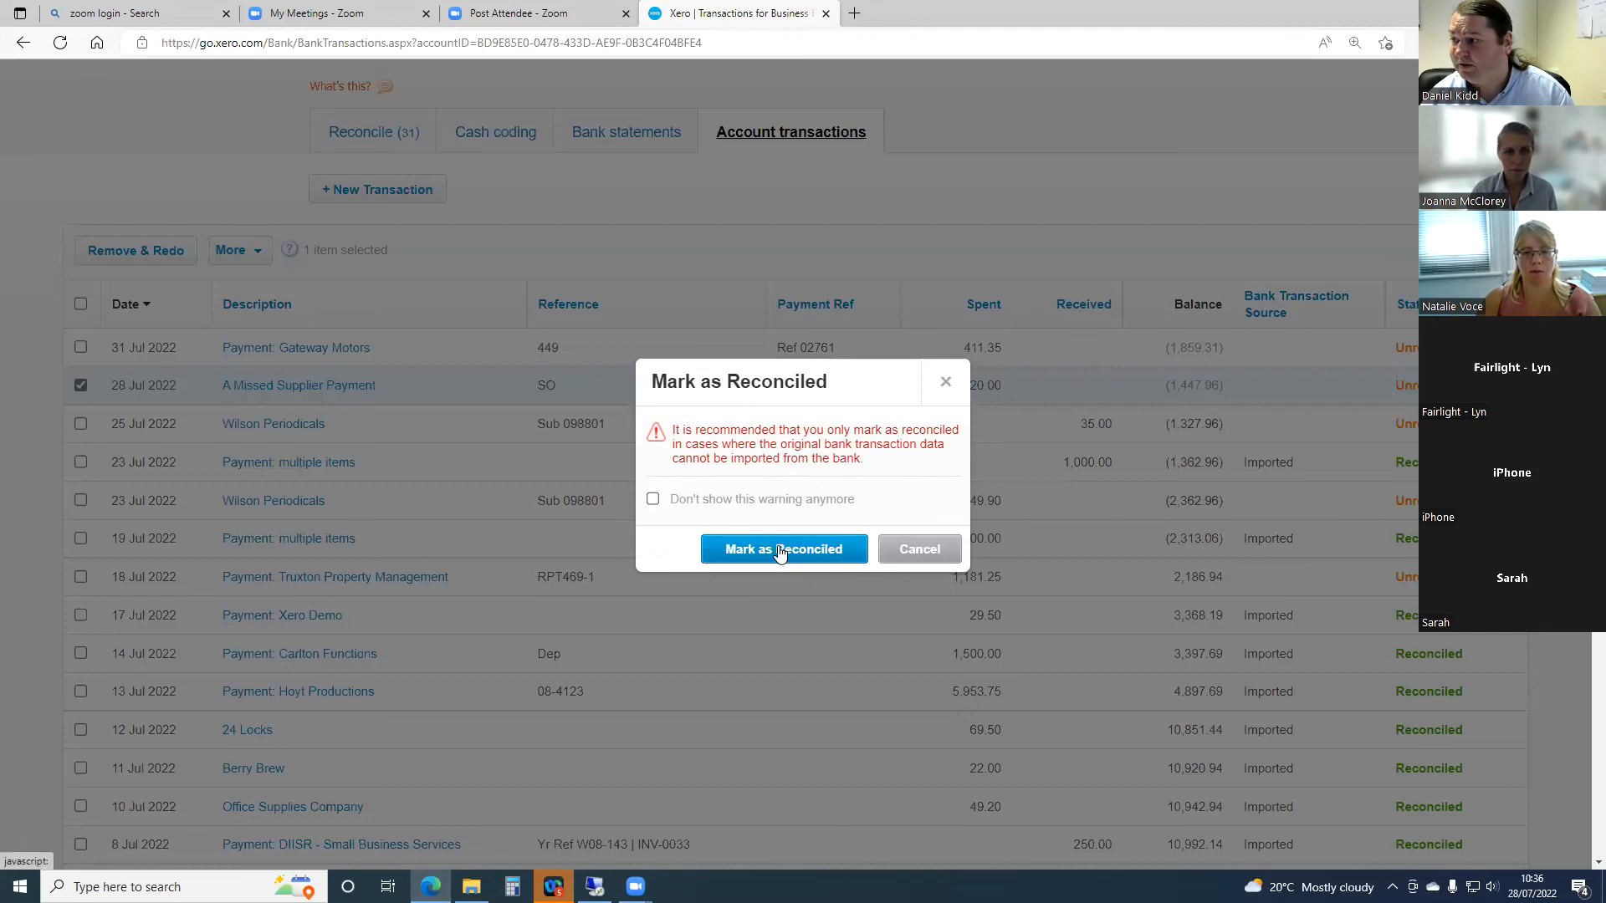